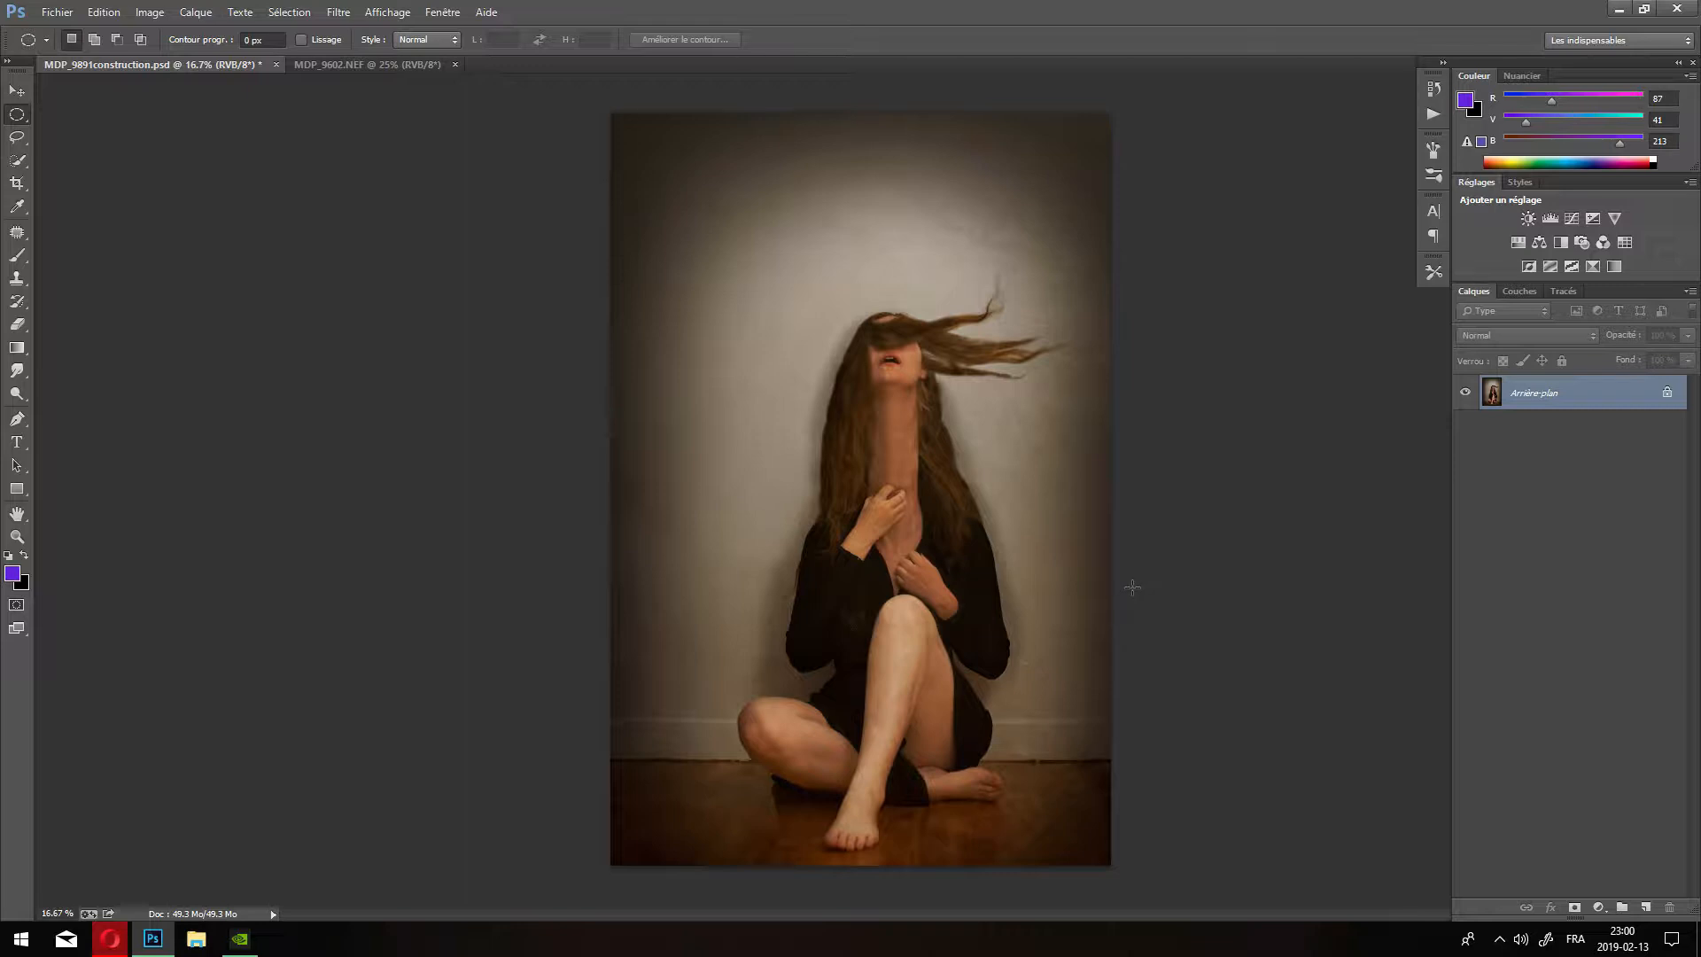
Outline the central red rose in MDP_9602.NEF with a freehand lasso and paste a copy into MDP_9891construction.psd.
{"action": "left_click", "coordinate": [381, 67]}
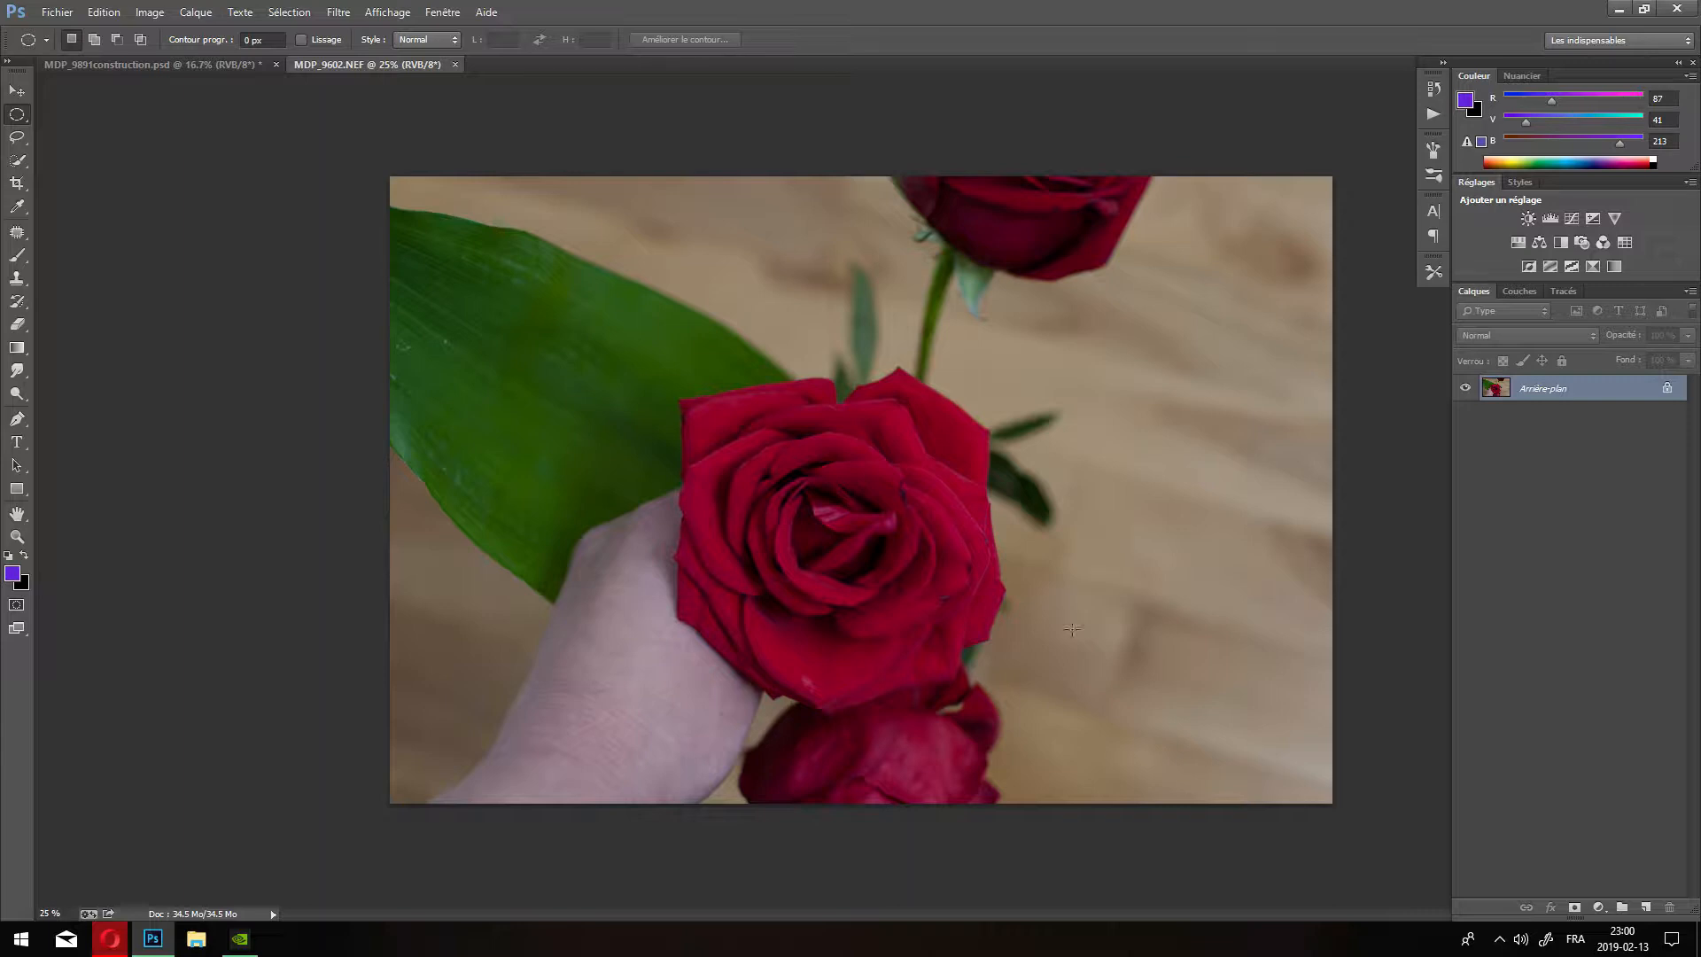
{"action": "left_click", "coordinate": [16, 140]}
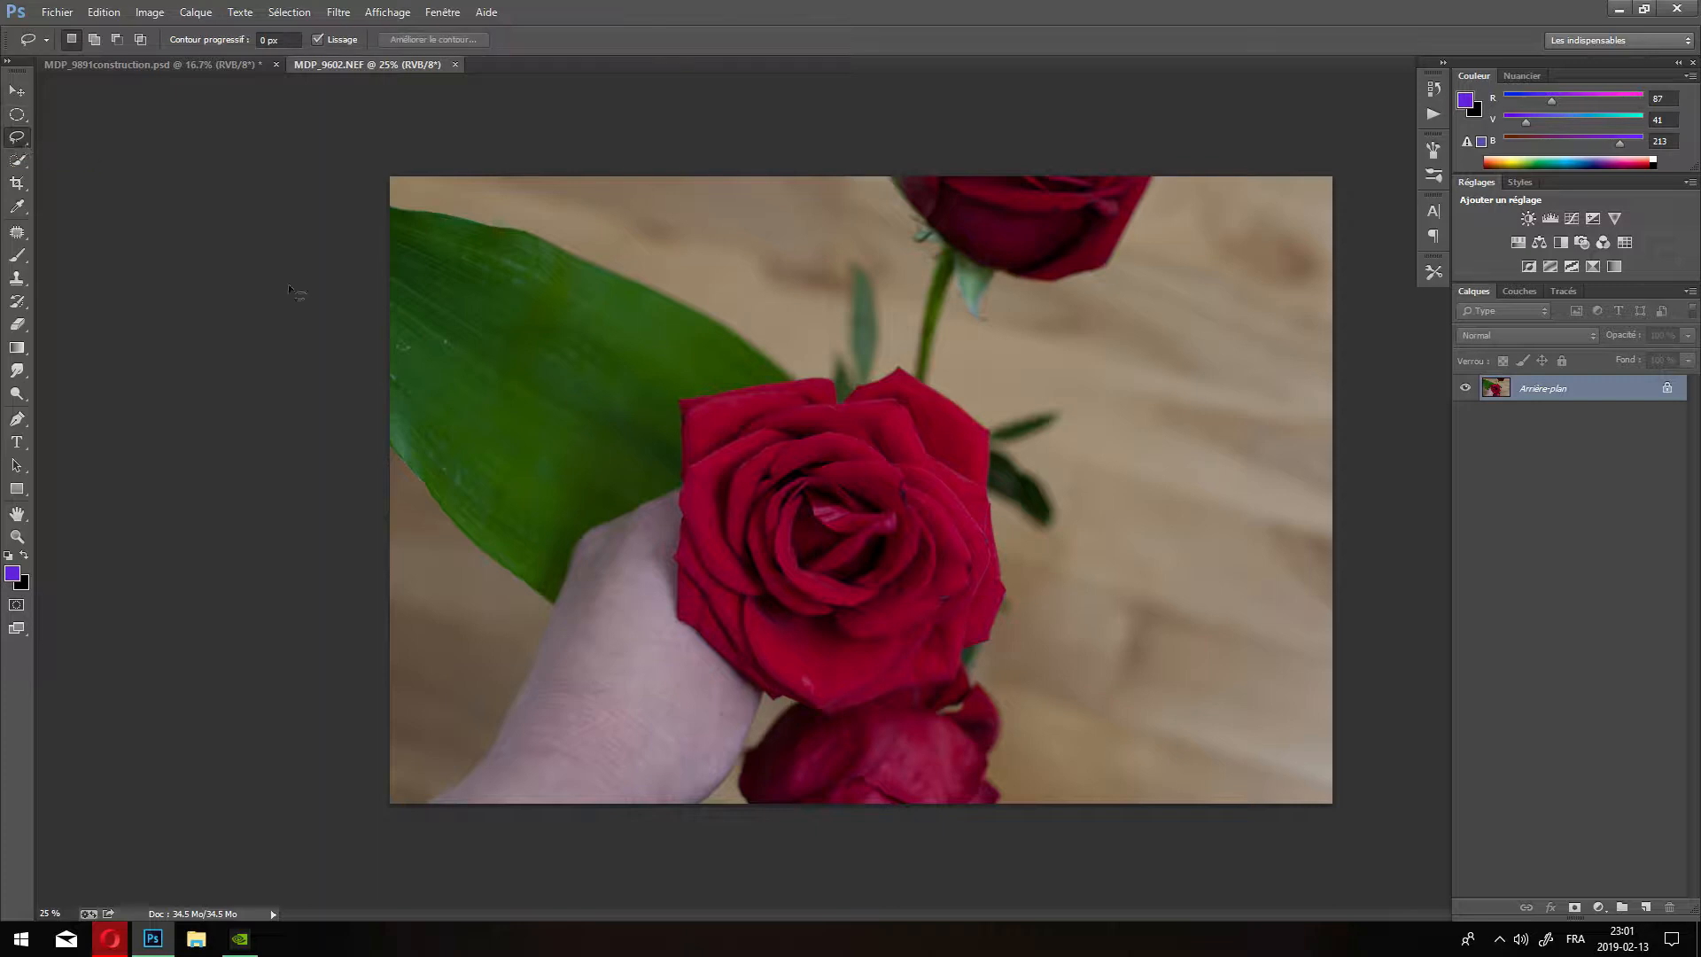
{"action": "mouse_move", "coordinate": [932, 362]}
{"action": "left_mouse_down"}
{"action": "mouse_move", "coordinate": [769, 363]}
{"action": "mouse_move", "coordinate": [672, 409]}
{"action": "mouse_move", "coordinate": [658, 584]}
{"action": "mouse_move", "coordinate": [689, 660]}
{"action": "mouse_move", "coordinate": [802, 719]}
{"action": "mouse_move", "coordinate": [961, 710]}
{"action": "mouse_move", "coordinate": [1005, 651]}
{"action": "mouse_move", "coordinate": [1028, 531]}
{"action": "mouse_move", "coordinate": [1018, 470]}
{"action": "mouse_move", "coordinate": [938, 365]}
{"action": "left_mouse_up"}
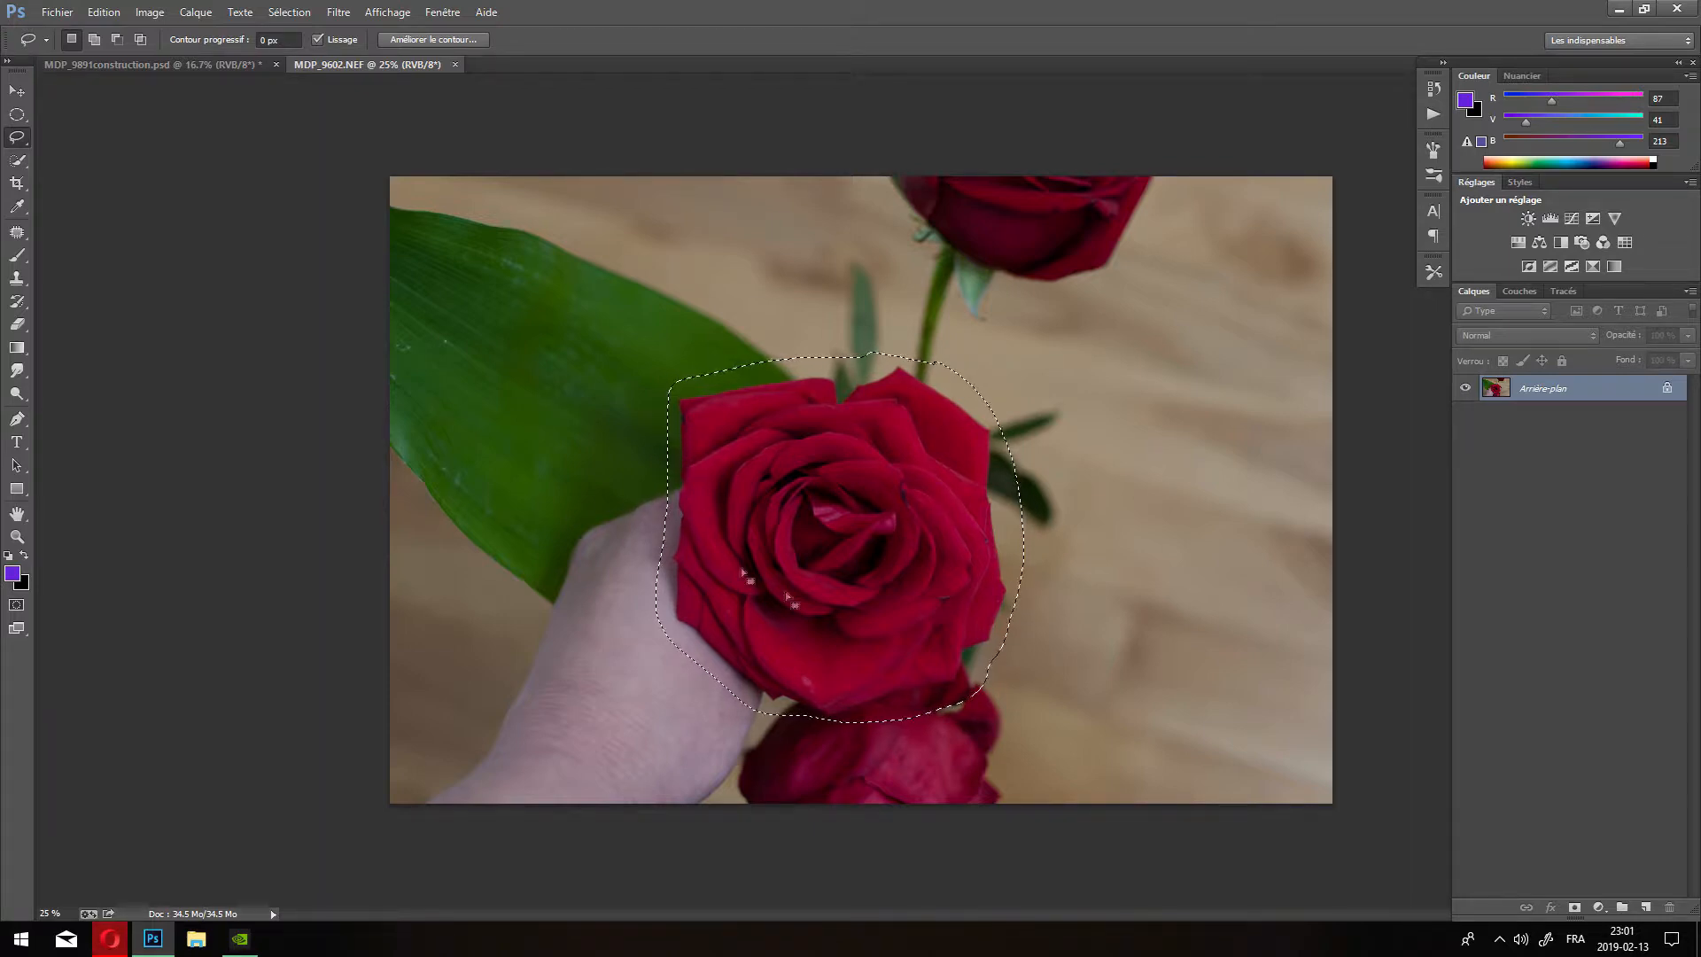
{"action": "left_click", "coordinate": [141, 64]}
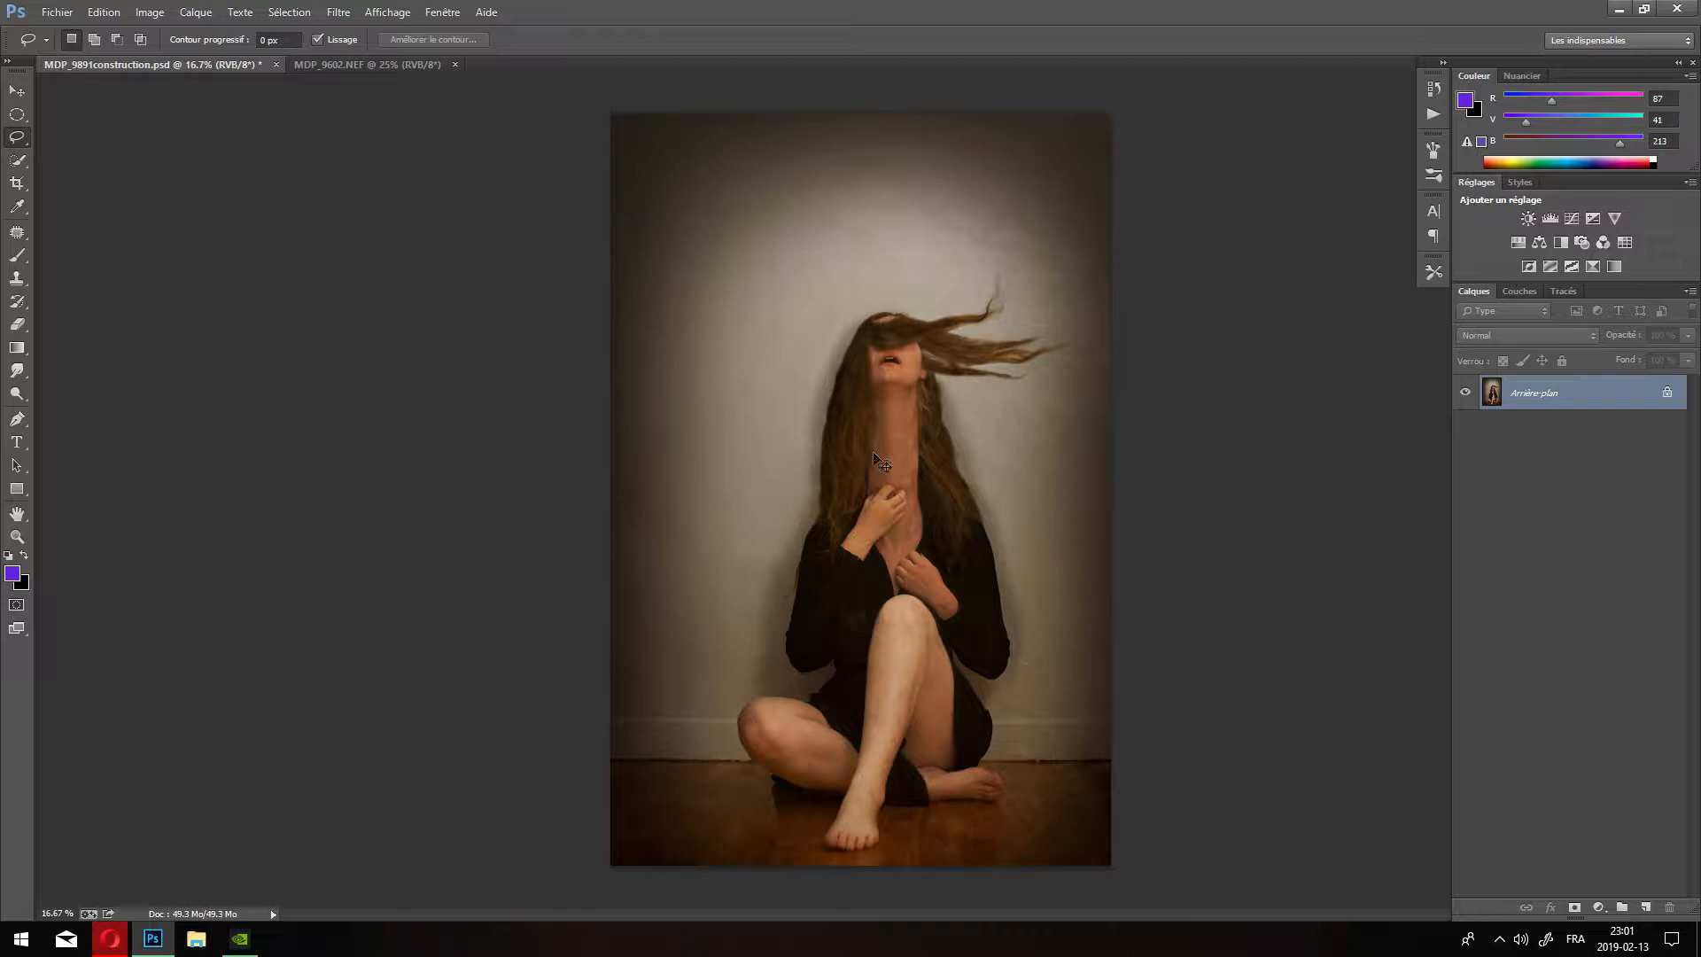
{"action": "key", "text": "ctrl+v"}
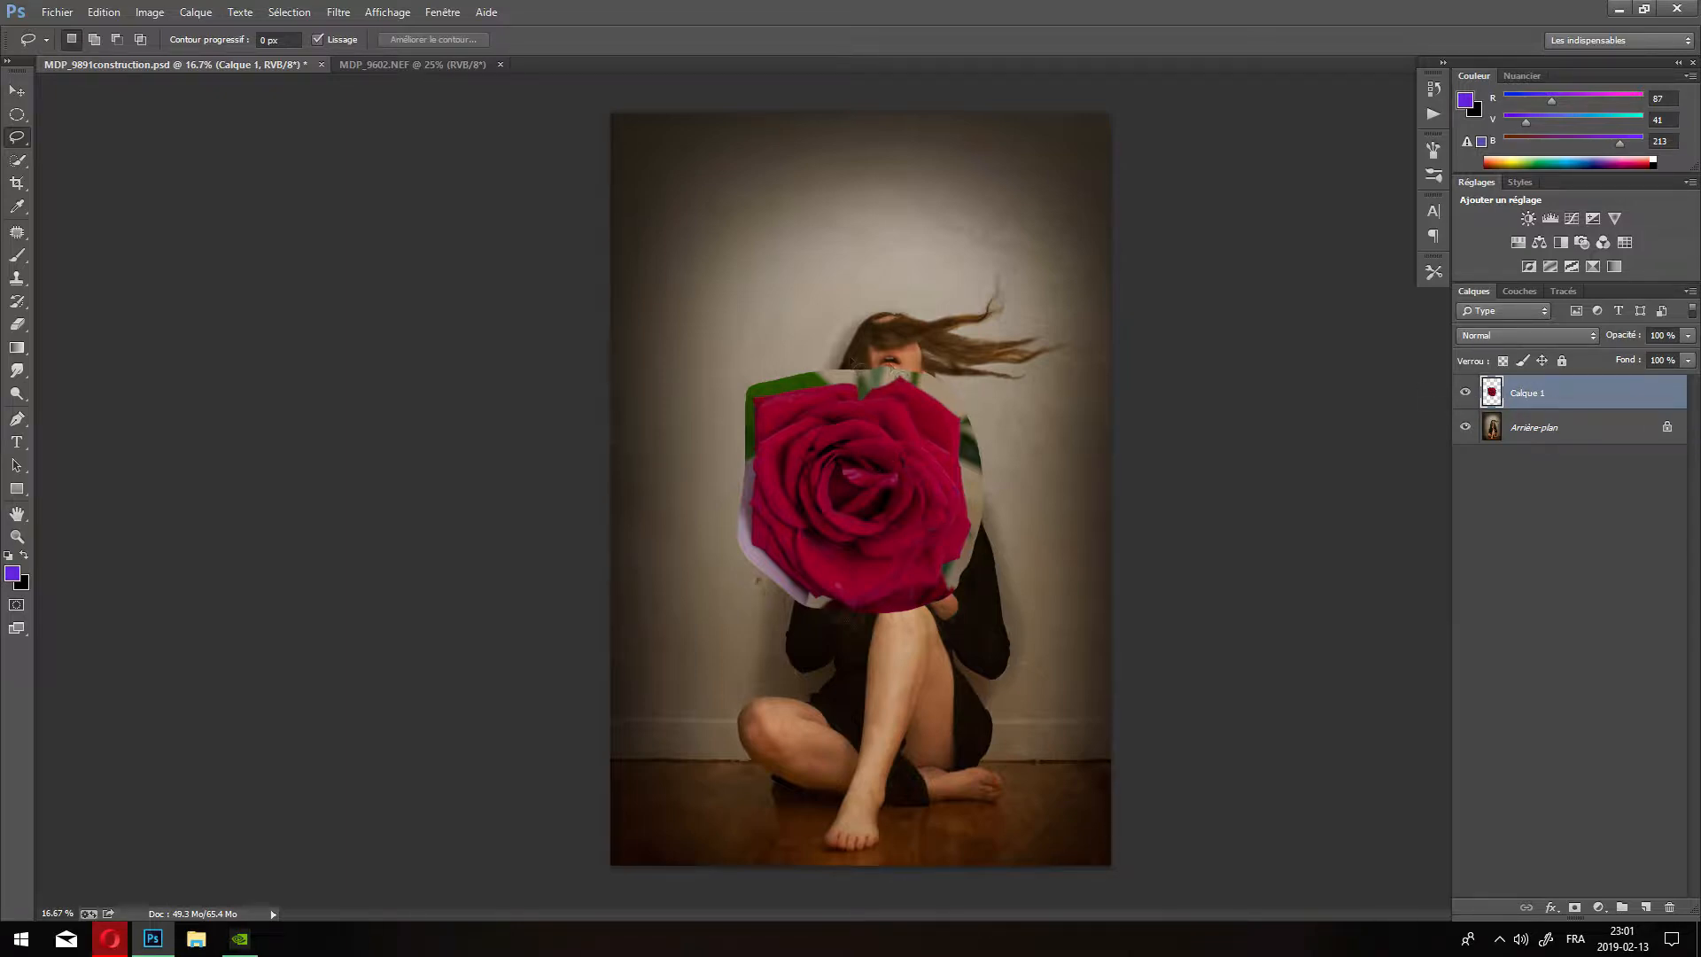
Scale the pasted rose to about 90 % and position it over the woman's chest, shifted towards the wall beside her.
{"action": "left_click_drag", "start_coordinate": [902, 486], "coordinate": [909, 524]}
{"action": "left_click", "coordinate": [17, 90]}
{"action": "mouse_move", "coordinate": [871, 472]}
{"action": "left_mouse_down"}
{"action": "mouse_move", "coordinate": [793, 305]}
{"action": "mouse_move", "coordinate": [1001, 463]}
{"action": "mouse_move", "coordinate": [824, 514]}
{"action": "mouse_move", "coordinate": [890, 457]}
{"action": "left_mouse_up"}
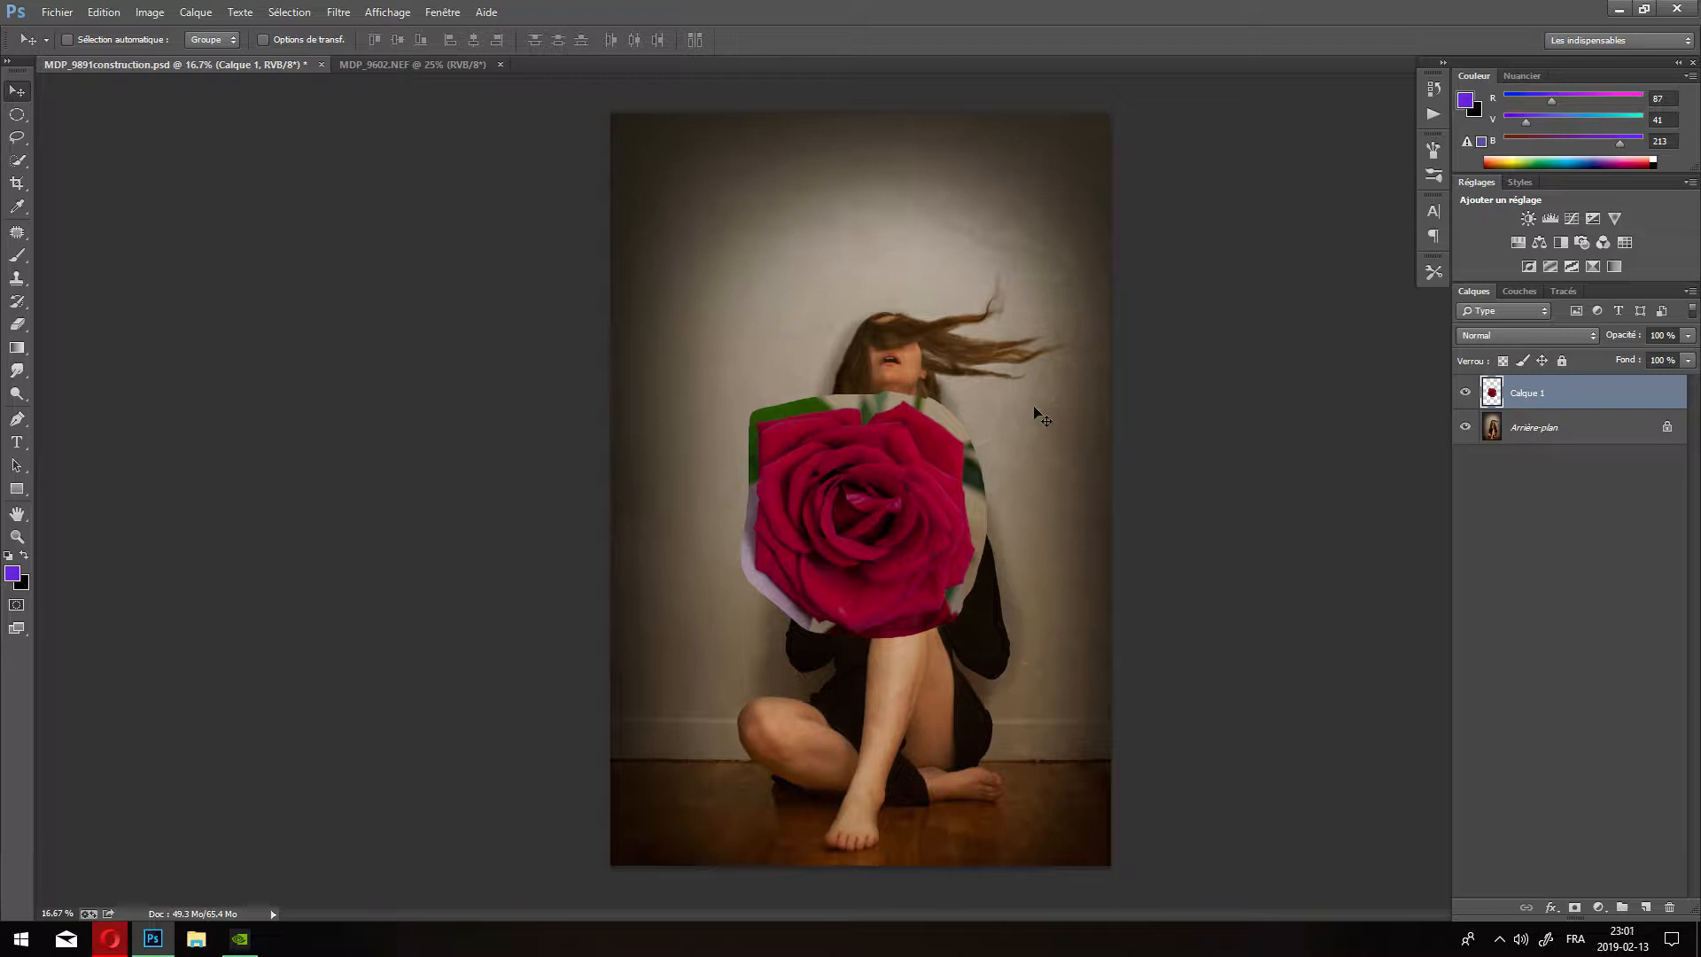
{"action": "key", "text": "ctrl+t"}
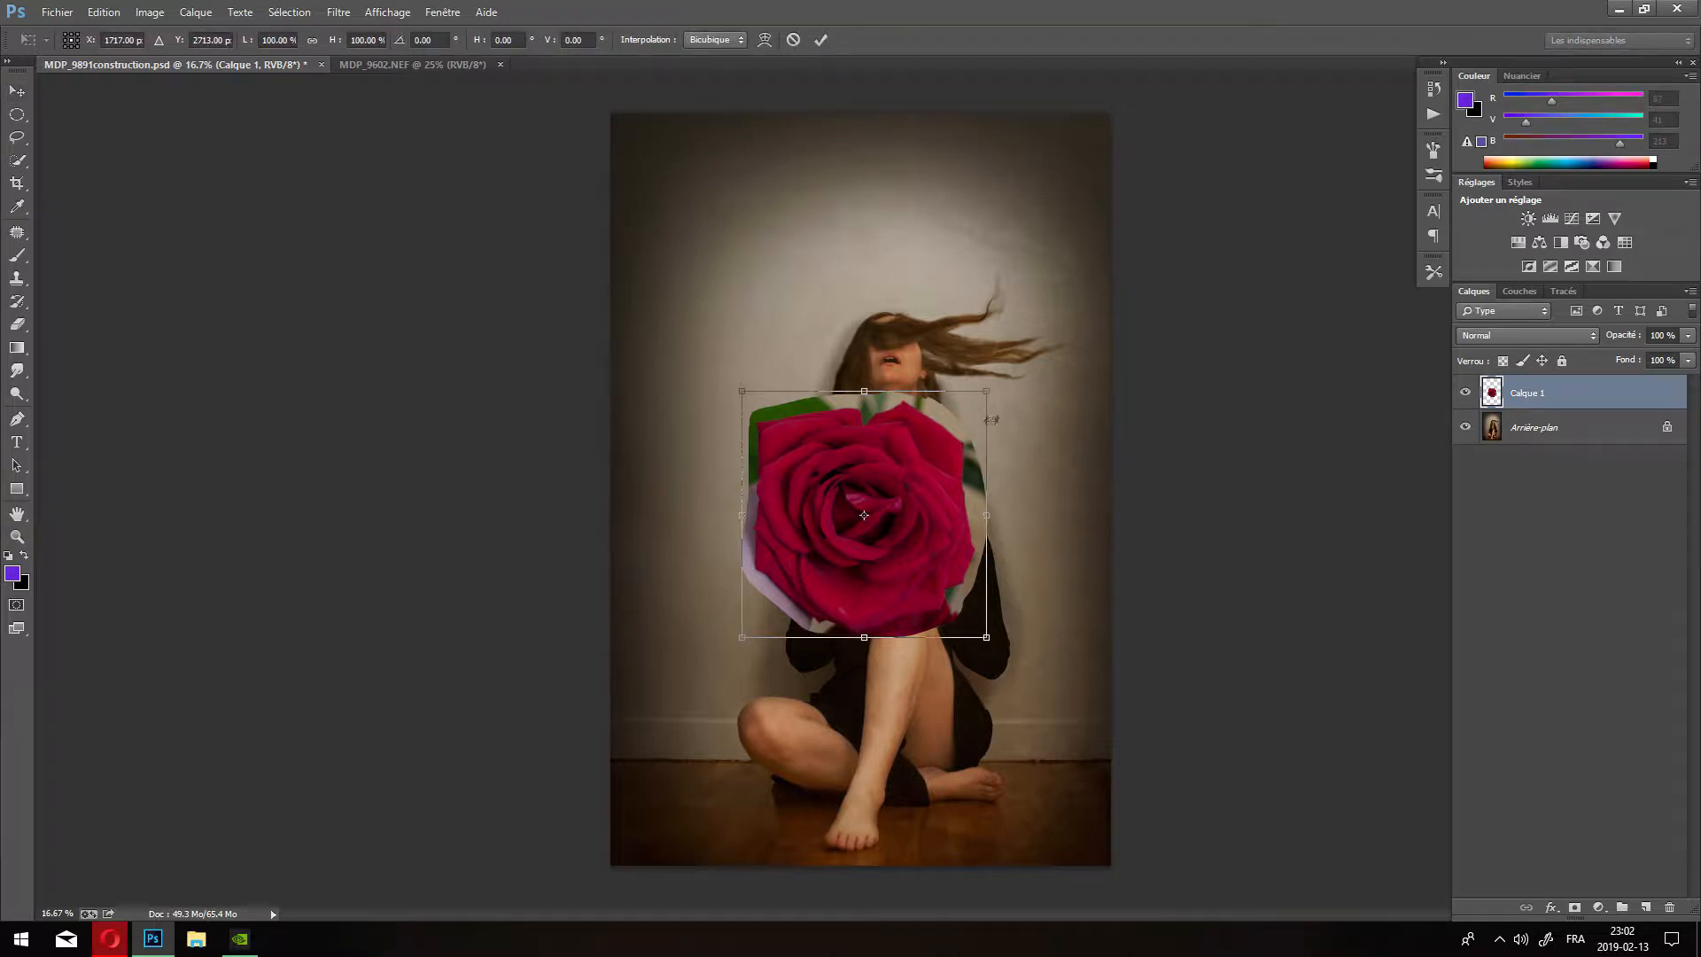
{"action": "mouse_move", "coordinate": [983, 393]}
{"action": "left_mouse_down"}
{"action": "mouse_move", "coordinate": [802, 523]}
{"action": "mouse_move", "coordinate": [983, 252]}
{"action": "mouse_move", "coordinate": [1059, 177]}
{"action": "mouse_move", "coordinate": [743, 465]}
{"action": "mouse_move", "coordinate": [936, 253]}
{"action": "mouse_move", "coordinate": [852, 303]}
{"action": "mouse_move", "coordinate": [972, 423]}
{"action": "mouse_move", "coordinate": [1041, 451]}
{"action": "mouse_move", "coordinate": [1001, 307]}
{"action": "mouse_move", "coordinate": [961, 282]}
{"action": "mouse_move", "coordinate": [1046, 517]}
{"action": "mouse_move", "coordinate": [1094, 442]}
{"action": "mouse_move", "coordinate": [904, 274]}
{"action": "mouse_move", "coordinate": [990, 421]}
{"action": "mouse_move", "coordinate": [969, 394]}
{"action": "mouse_move", "coordinate": [984, 403]}
{"action": "left_mouse_up"}
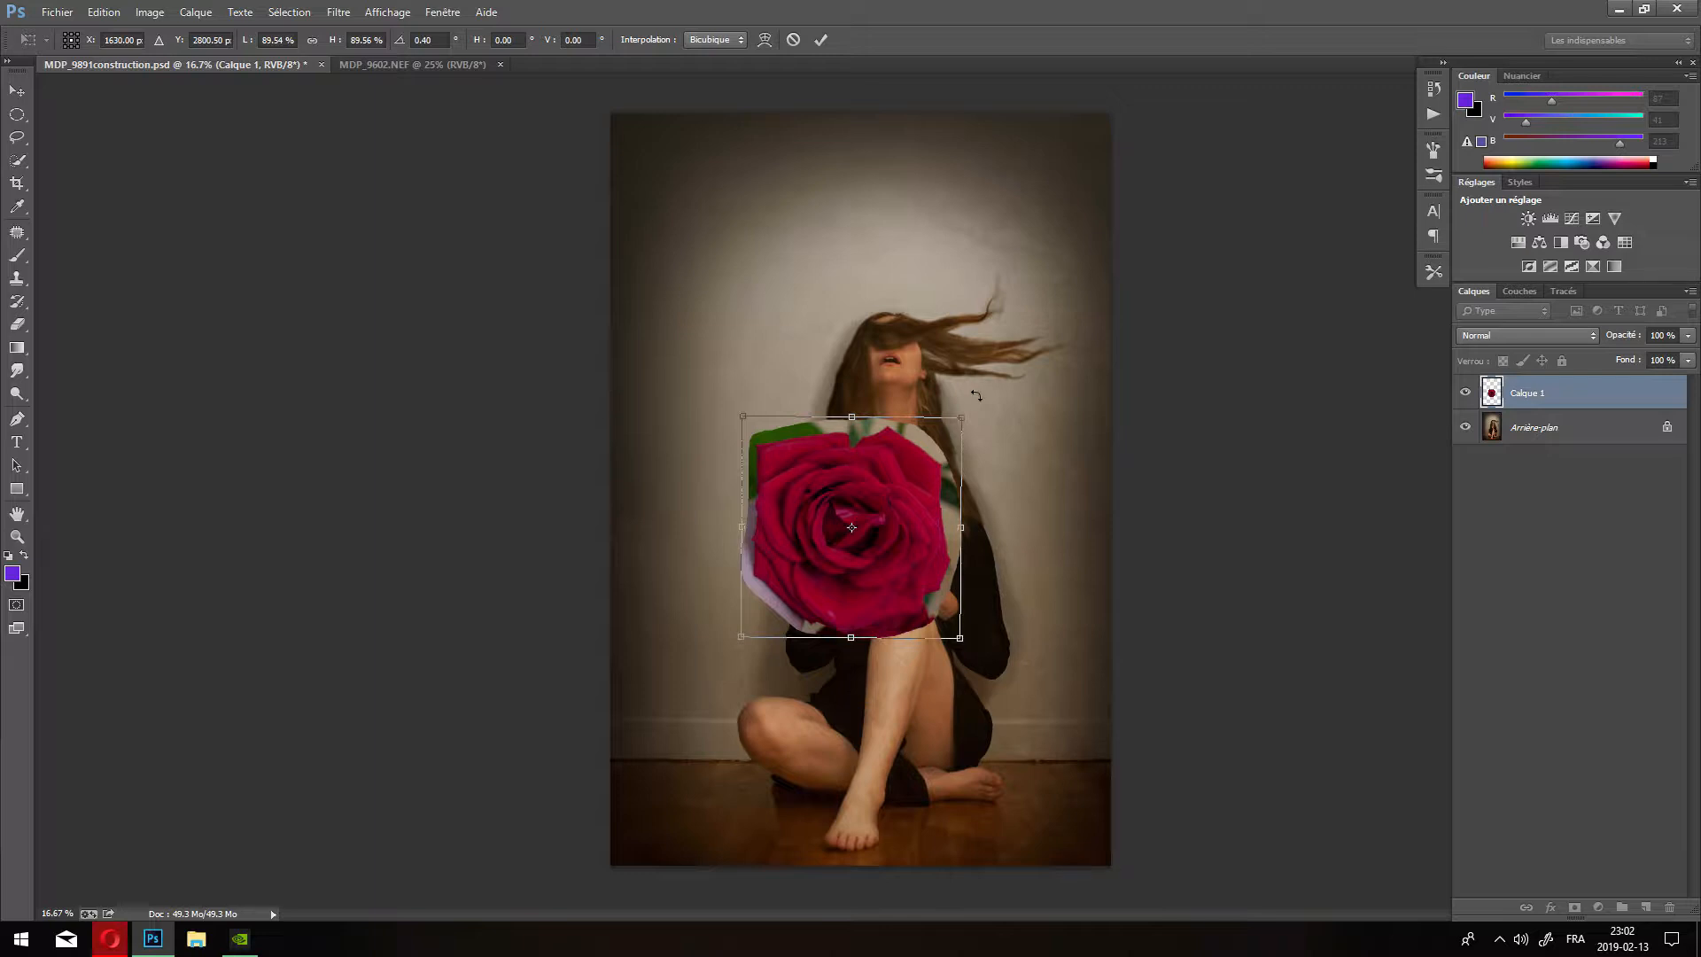
{"action": "left_click", "coordinate": [820, 39]}
{"action": "left_click_drag", "start_coordinate": [868, 507], "coordinate": [815, 269]}
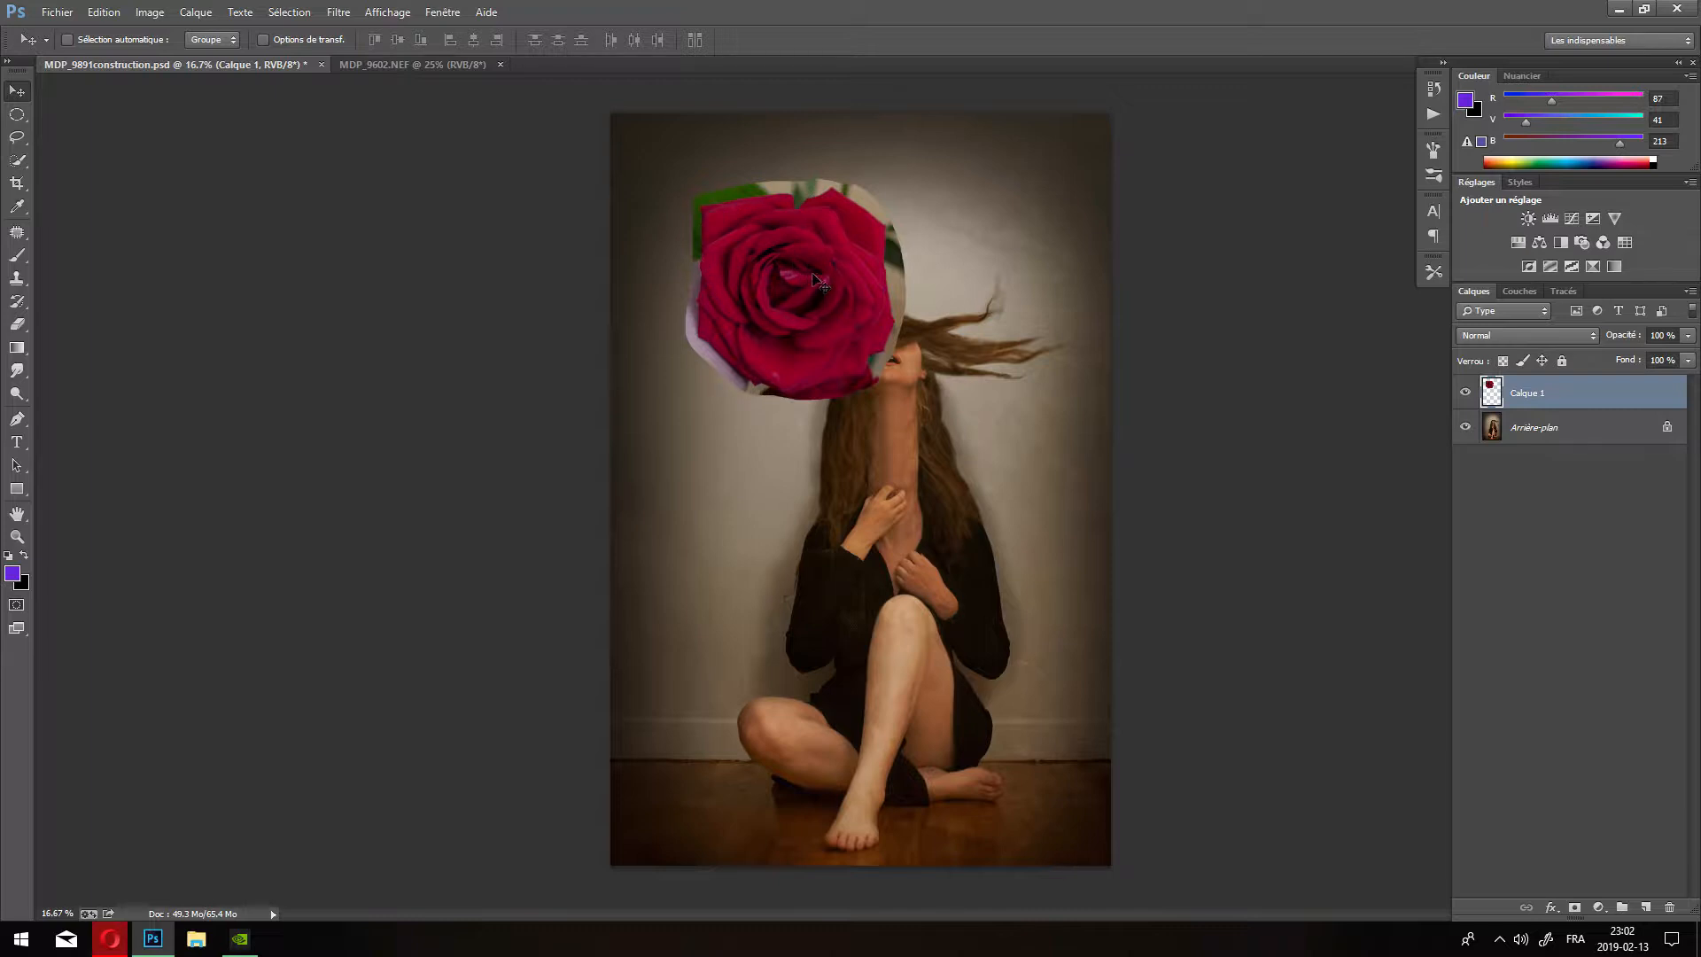
{"action": "left_click_drag", "start_coordinate": [820, 274], "coordinate": [844, 461]}
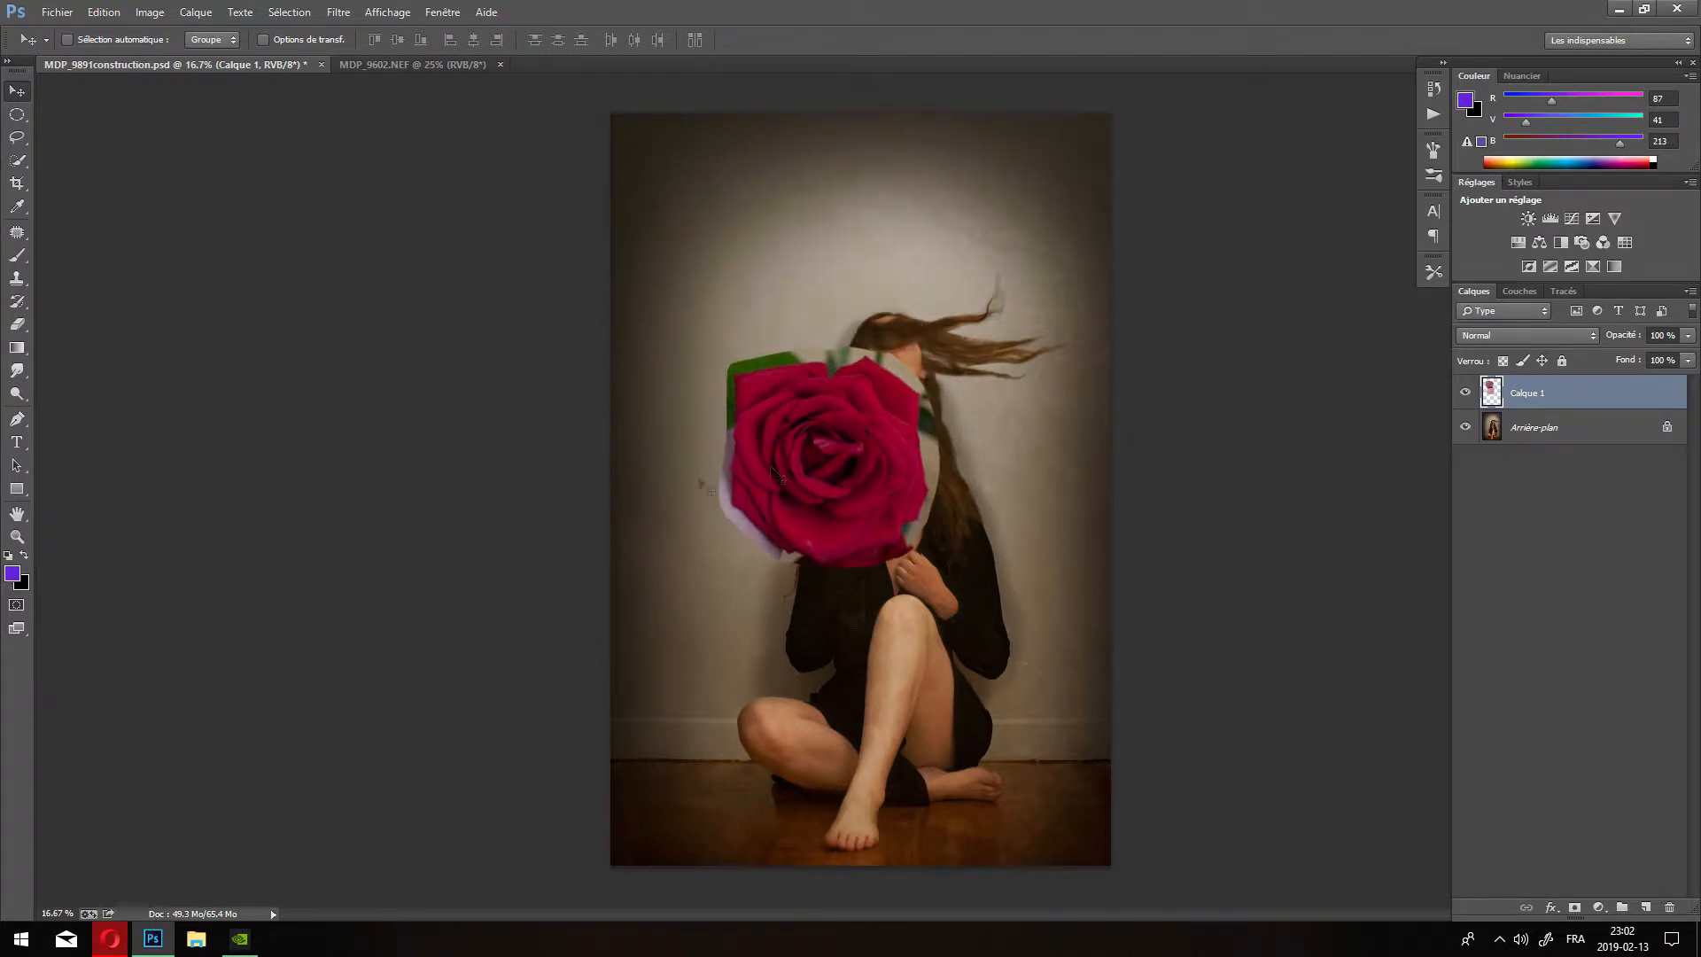
Add a layer mask to the rose layer, Calque 1.
{"action": "left_click", "coordinate": [21, 542]}
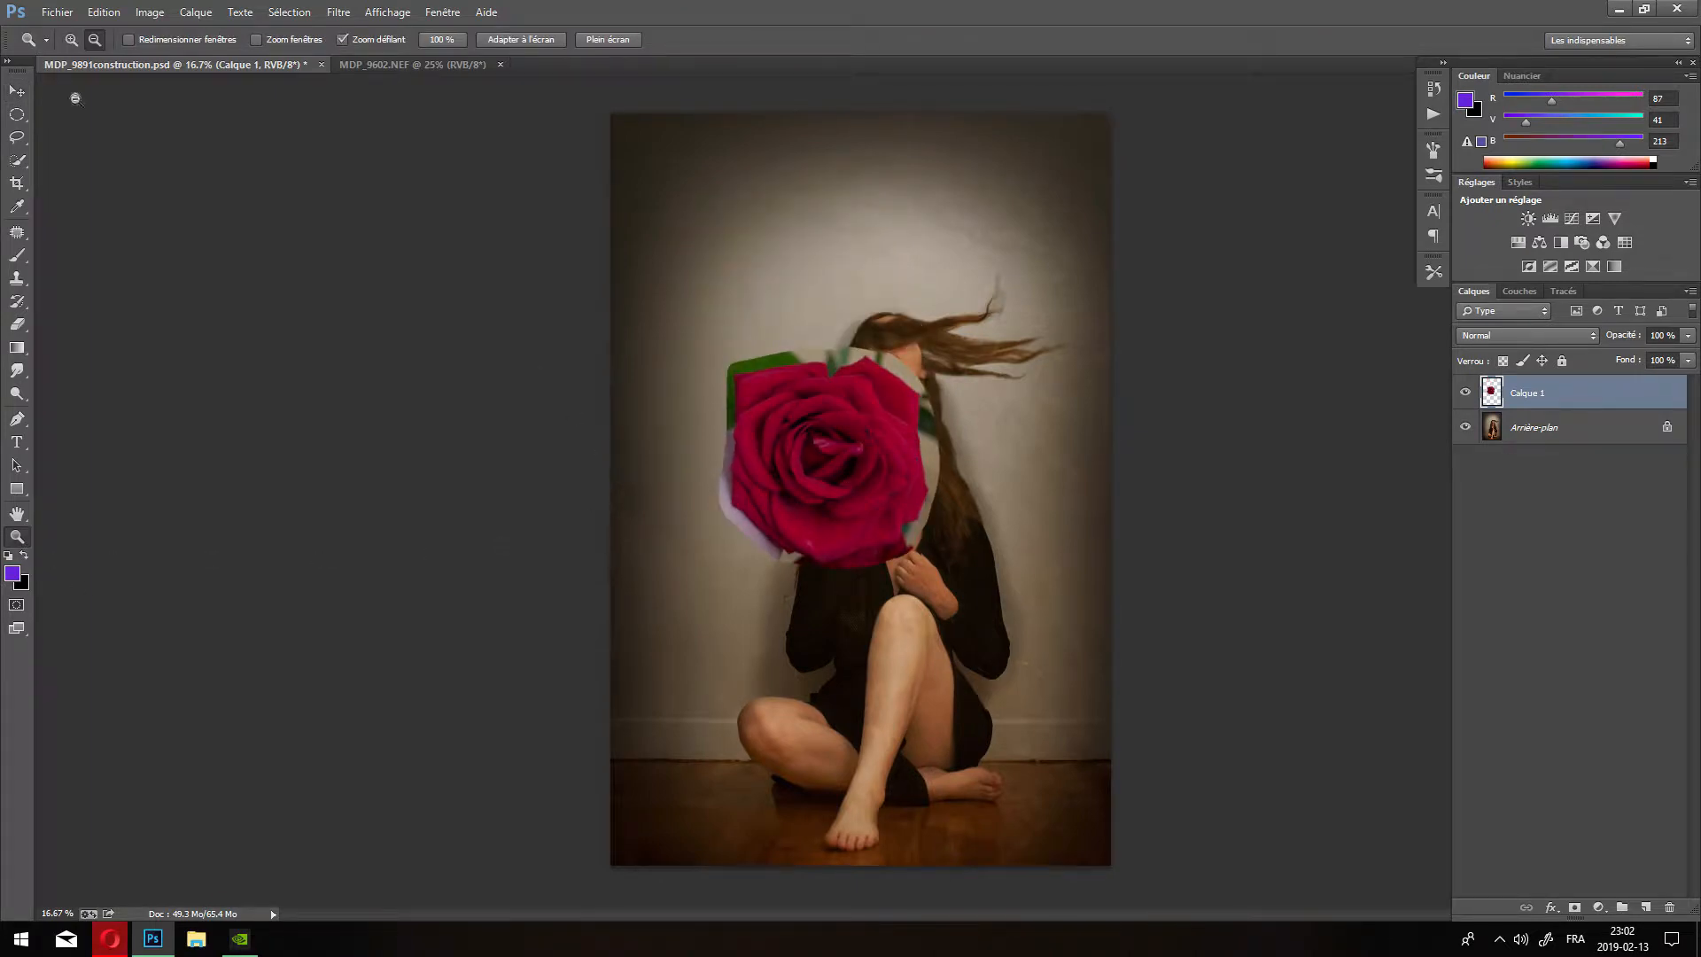
{"action": "left_click", "coordinate": [892, 455]}
{"action": "left_click", "coordinate": [877, 452]}
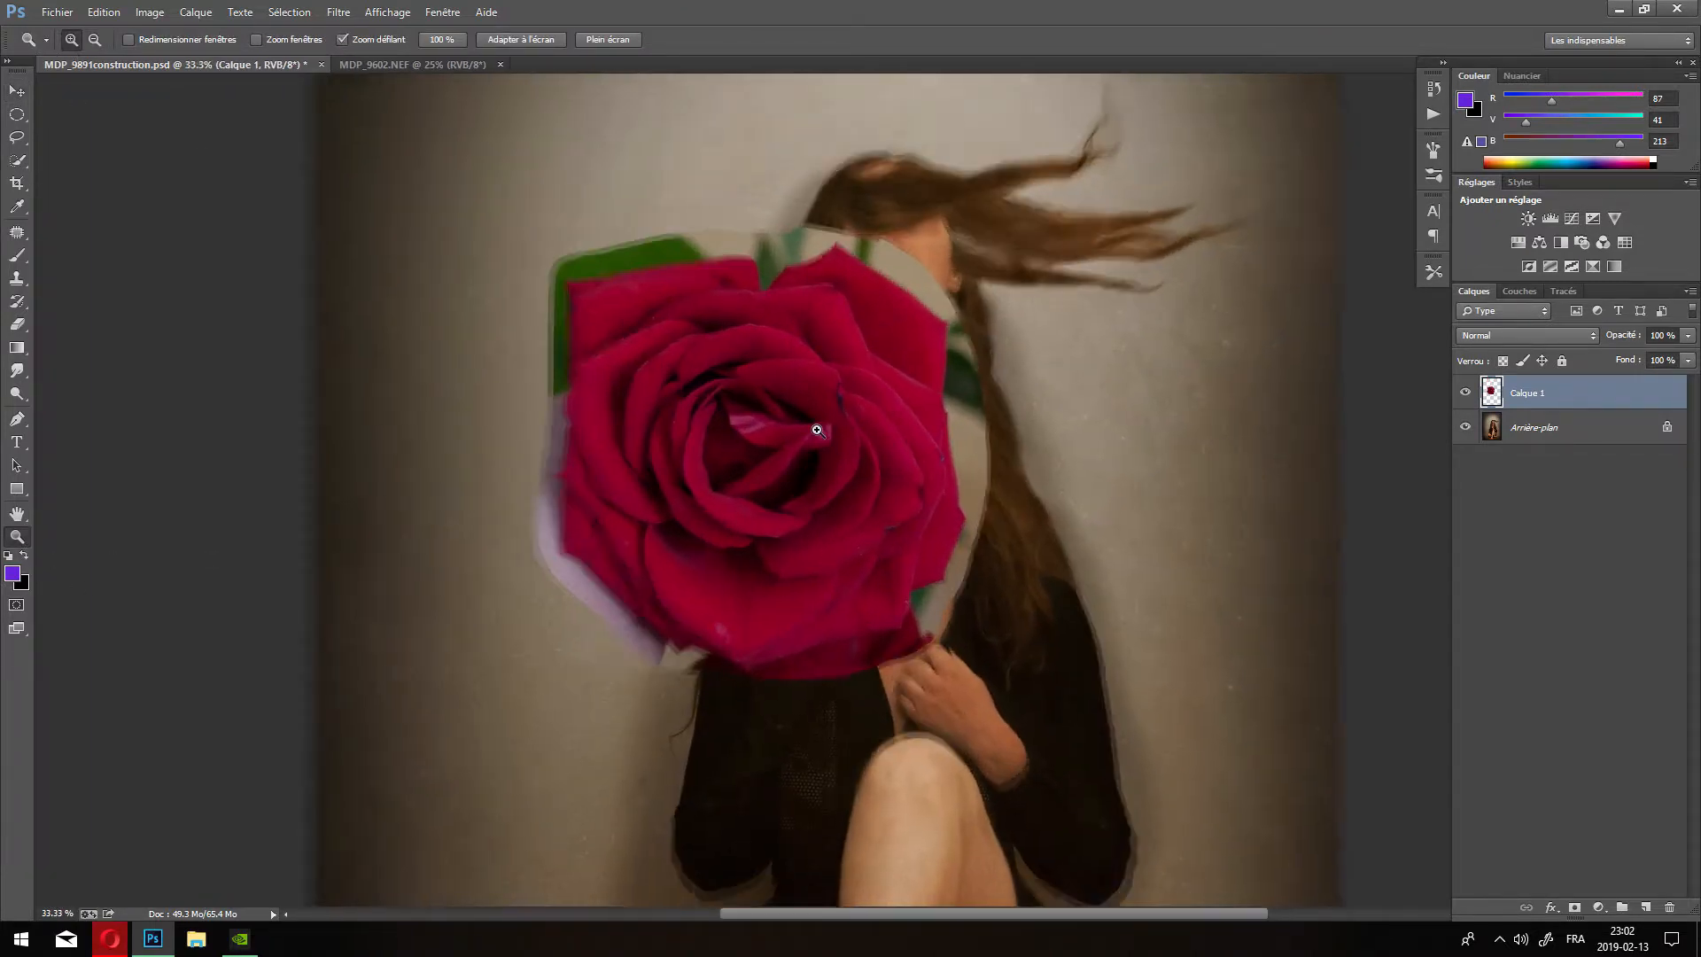
{"action": "left_click", "coordinate": [758, 447]}
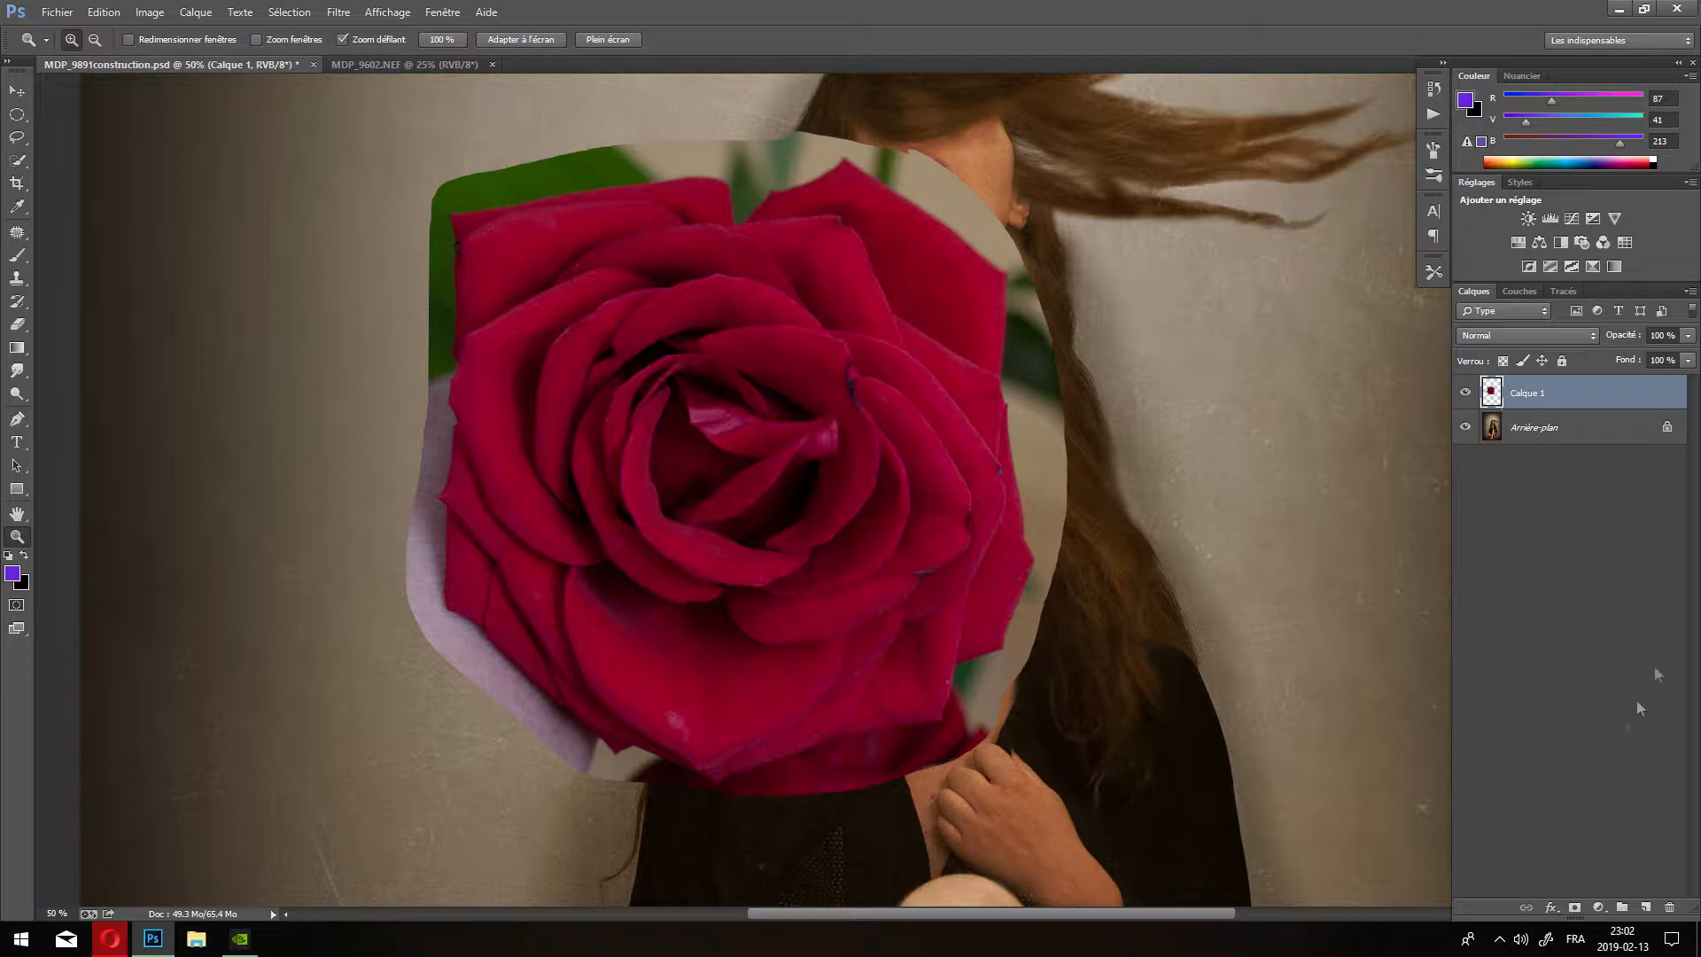
{"action": "left_click", "coordinate": [1576, 907]}
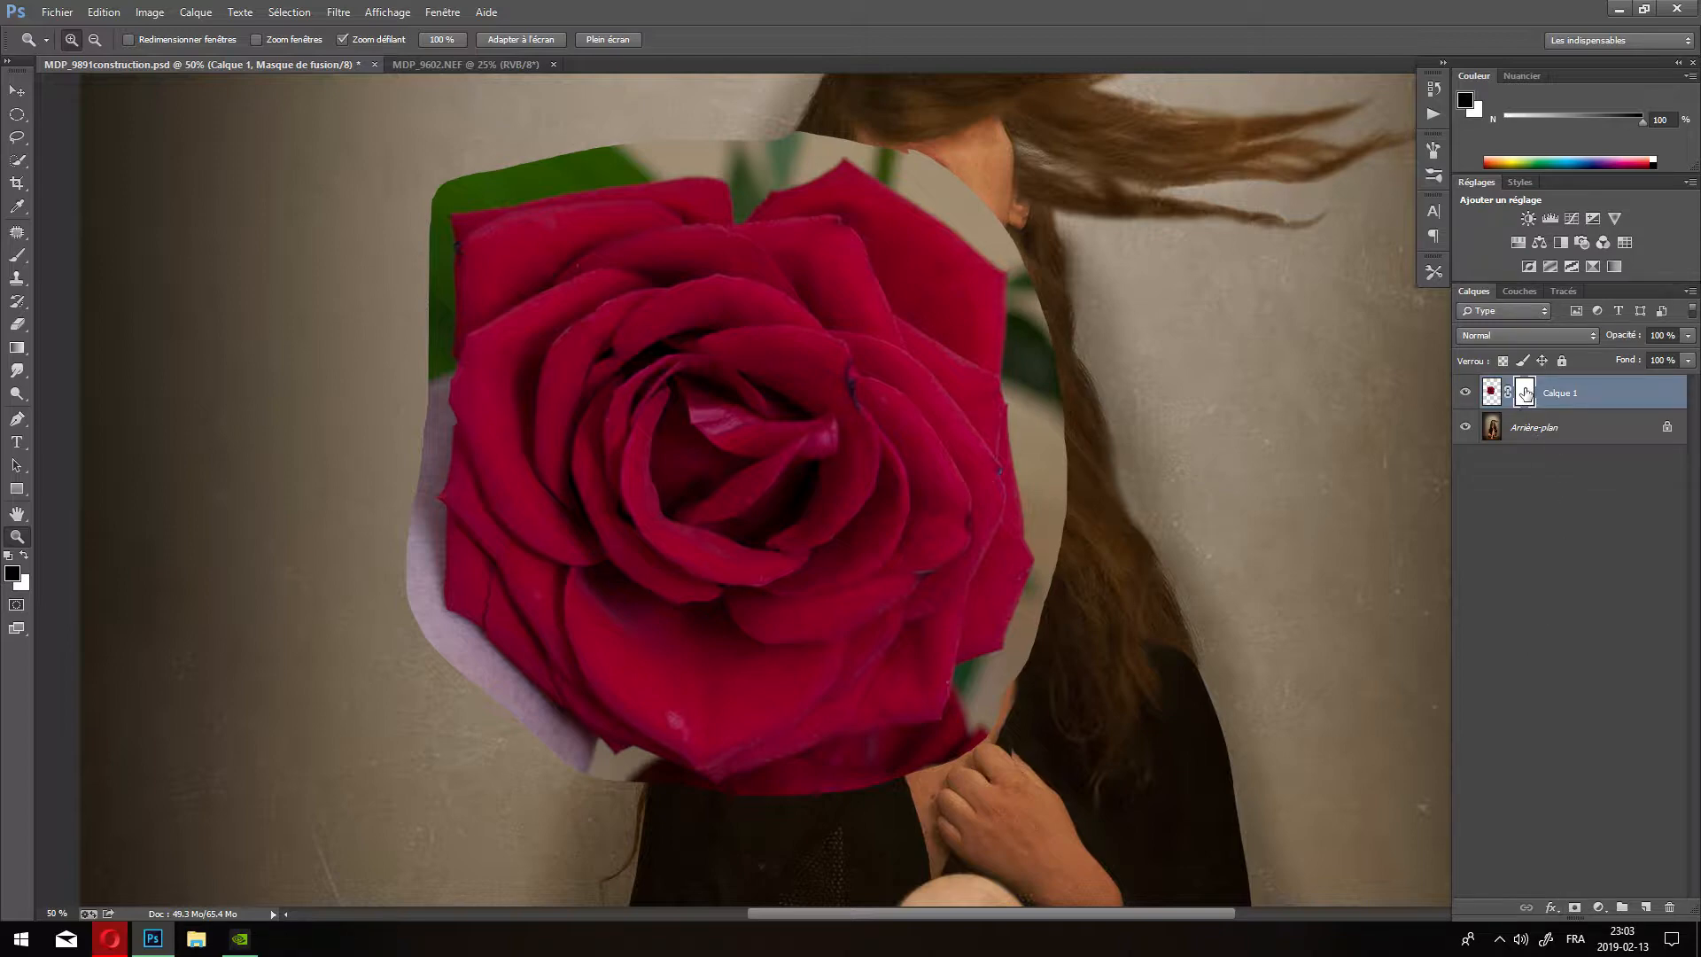
Paint black on the mask with a soft 69 px brush at 0 % hardness to hide the background around the rose.
{"action": "left_click", "coordinate": [18, 255]}
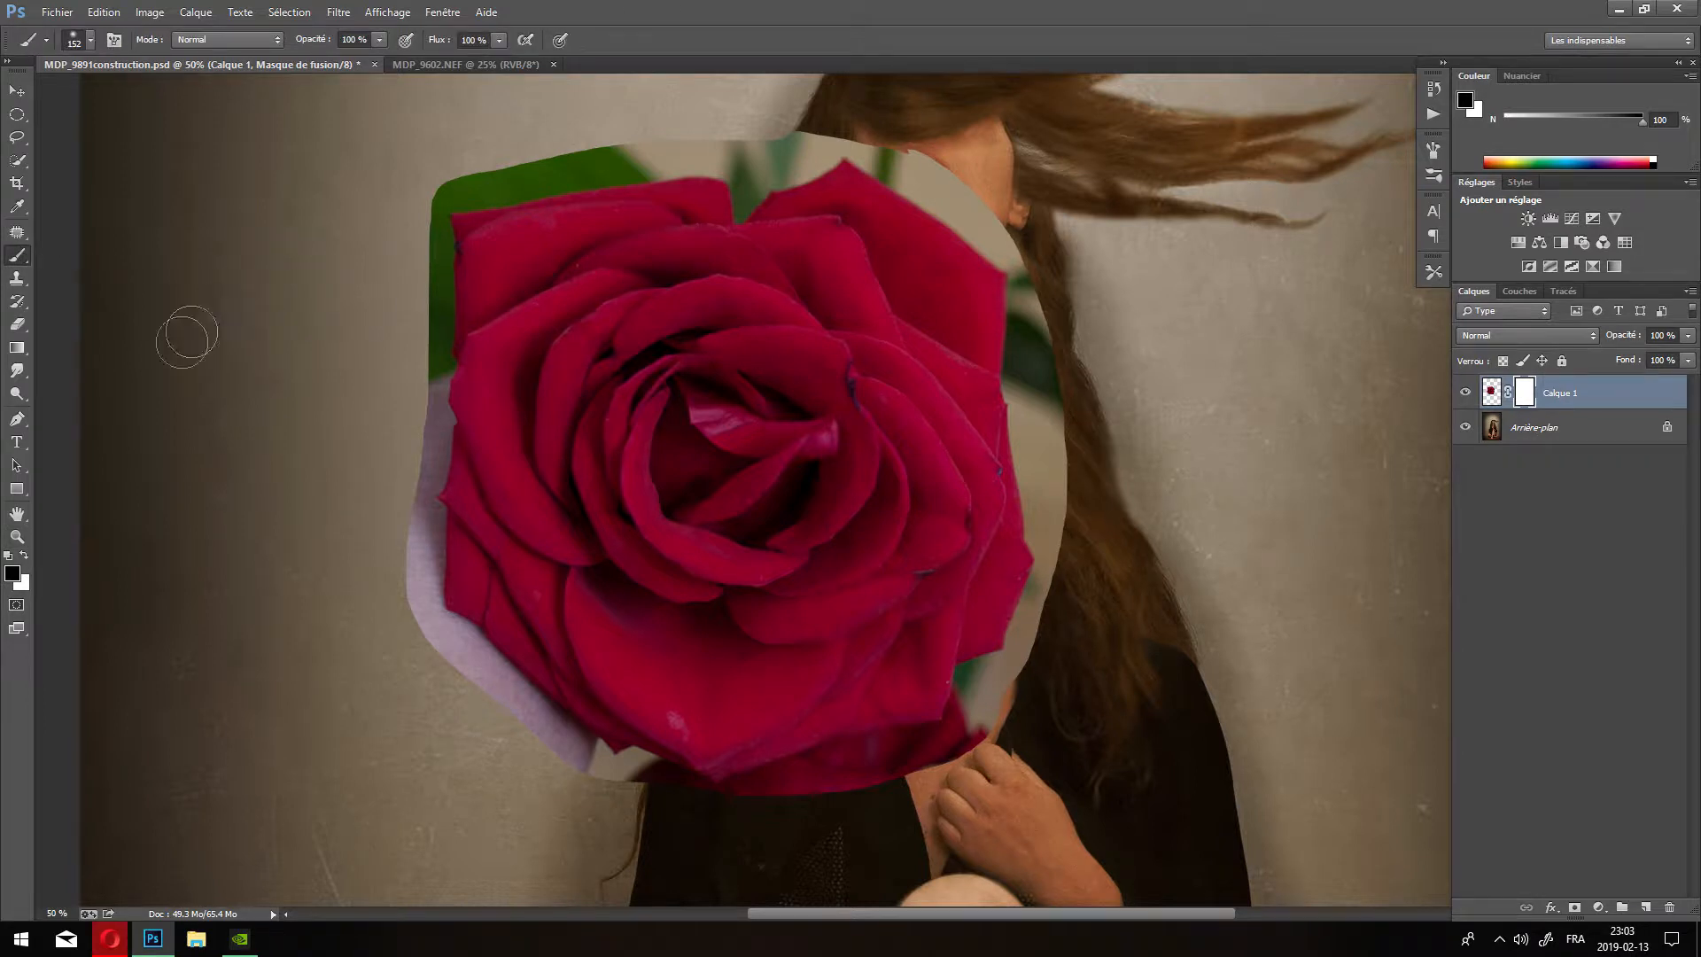
{"action": "left_click", "coordinate": [24, 555]}
{"action": "left_click", "coordinate": [24, 556]}
{"action": "left_click", "coordinate": [91, 41]}
{"action": "left_click", "coordinate": [140, 96]}
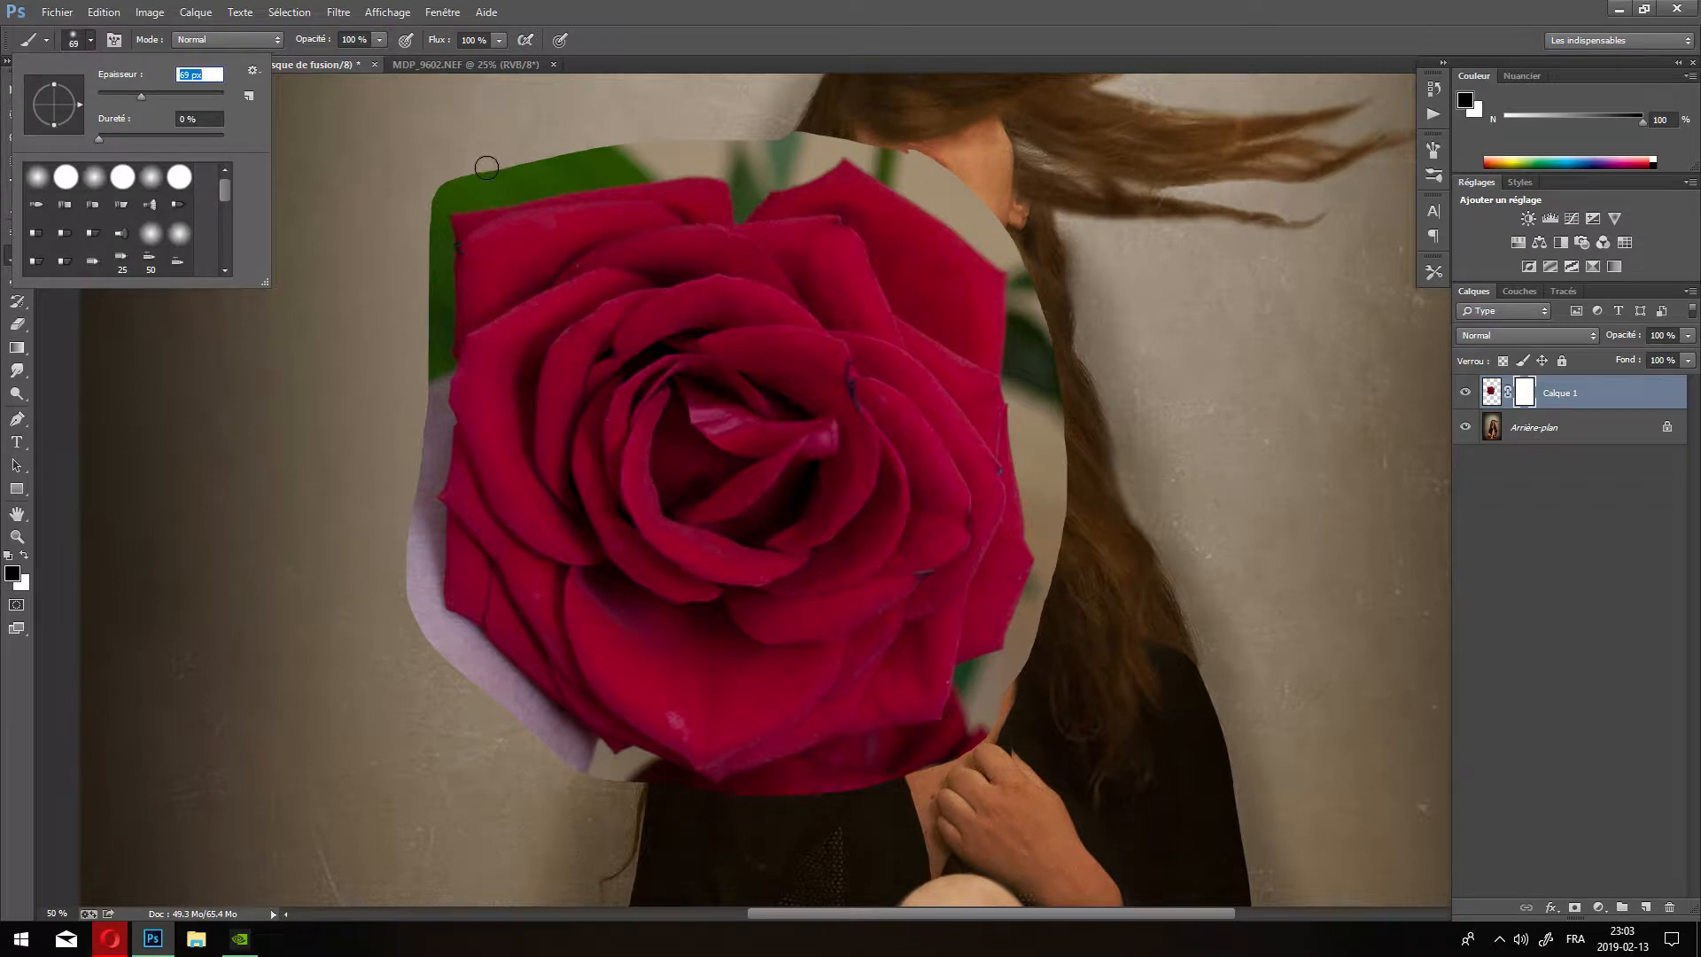
{"action": "mouse_move", "coordinate": [486, 185]}
{"action": "left_mouse_down"}
{"action": "mouse_move", "coordinate": [429, 195]}
{"action": "mouse_move", "coordinate": [459, 174]}
{"action": "mouse_move", "coordinate": [427, 201]}
{"action": "mouse_move", "coordinate": [470, 174]}
{"action": "mouse_move", "coordinate": [433, 207]}
{"action": "mouse_move", "coordinate": [426, 264]}
{"action": "mouse_move", "coordinate": [422, 642]}
{"action": "mouse_move", "coordinate": [412, 602]}
{"action": "mouse_move", "coordinate": [489, 705]}
{"action": "mouse_move", "coordinate": [455, 642]}
{"action": "mouse_move", "coordinate": [581, 771]}
{"action": "mouse_move", "coordinate": [523, 725]}
{"action": "mouse_move", "coordinate": [517, 703]}
{"action": "mouse_move", "coordinate": [617, 782]}
{"action": "mouse_move", "coordinate": [631, 766]}
{"action": "mouse_move", "coordinate": [736, 800]}
{"action": "mouse_move", "coordinate": [869, 754]}
{"action": "mouse_move", "coordinate": [950, 754]}
{"action": "mouse_move", "coordinate": [774, 790]}
{"action": "mouse_move", "coordinate": [906, 791]}
{"action": "mouse_move", "coordinate": [793, 788]}
{"action": "left_mouse_up"}
{"action": "mouse_move", "coordinate": [964, 753]}
{"action": "left_mouse_down"}
{"action": "mouse_move", "coordinate": [982, 680]}
{"action": "mouse_move", "coordinate": [1014, 660]}
{"action": "mouse_move", "coordinate": [967, 731]}
{"action": "mouse_move", "coordinate": [1014, 685]}
{"action": "mouse_move", "coordinate": [1056, 470]}
{"action": "mouse_move", "coordinate": [1050, 578]}
{"action": "mouse_move", "coordinate": [1045, 602]}
{"action": "mouse_move", "coordinate": [1067, 386]}
{"action": "mouse_move", "coordinate": [1044, 305]}
{"action": "mouse_move", "coordinate": [1050, 385]}
{"action": "mouse_move", "coordinate": [1037, 317]}
{"action": "mouse_move", "coordinate": [1025, 379]}
{"action": "mouse_move", "coordinate": [1045, 538]}
{"action": "mouse_move", "coordinate": [1045, 335]}
{"action": "mouse_move", "coordinate": [1014, 241]}
{"action": "mouse_move", "coordinate": [844, 140]}
{"action": "mouse_move", "coordinate": [769, 175]}
{"action": "mouse_move", "coordinate": [630, 161]}
{"action": "mouse_move", "coordinate": [432, 200]}
{"action": "mouse_move", "coordinate": [501, 166]}
{"action": "mouse_move", "coordinate": [461, 191]}
{"action": "mouse_move", "coordinate": [652, 156]}
{"action": "mouse_move", "coordinate": [480, 174]}
{"action": "mouse_move", "coordinate": [514, 155]}
{"action": "mouse_move", "coordinate": [737, 151]}
{"action": "mouse_move", "coordinate": [721, 135]}
{"action": "mouse_move", "coordinate": [804, 138]}
{"action": "mouse_move", "coordinate": [741, 156]}
{"action": "mouse_move", "coordinate": [913, 146]}
{"action": "mouse_move", "coordinate": [1006, 213]}
{"action": "mouse_move", "coordinate": [938, 168]}
{"action": "mouse_move", "coordinate": [1003, 225]}
{"action": "mouse_move", "coordinate": [1033, 449]}
{"action": "left_mouse_up"}
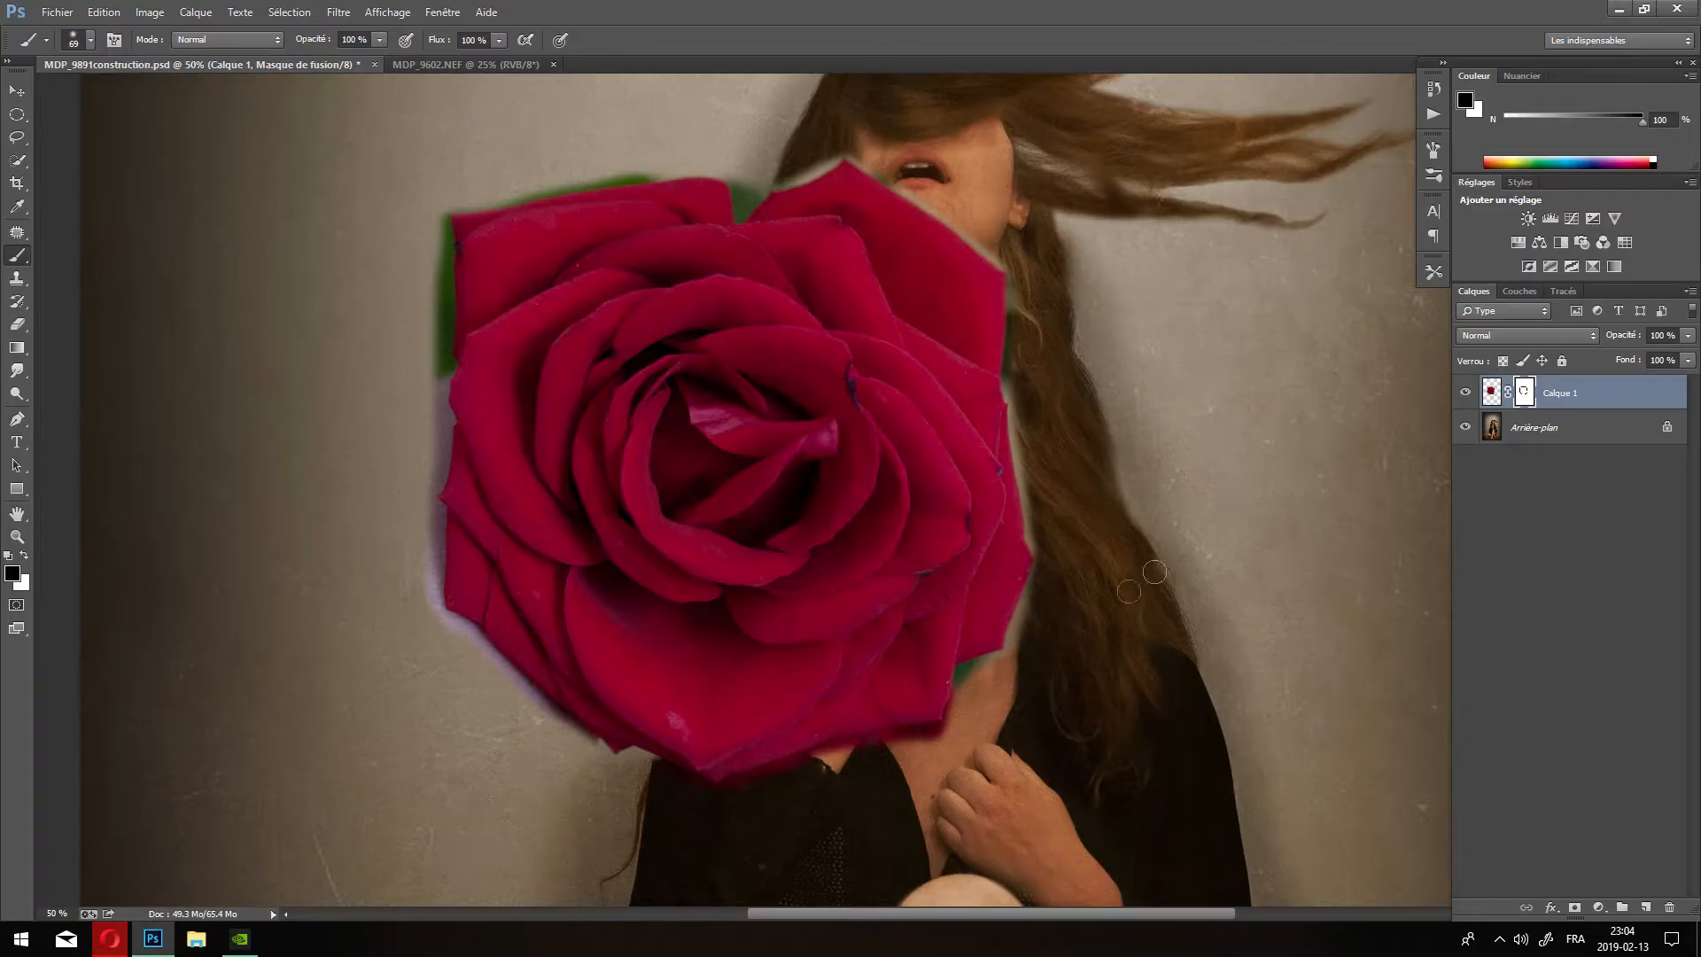
Set the brush to 51 px with 38 % hardness and mask the leftover fringe along the rose's left and upper-left edges.
{"action": "left_click", "coordinate": [91, 41]}
{"action": "left_click", "coordinate": [130, 94]}
{"action": "mouse_move", "coordinate": [440, 217]}
{"action": "left_mouse_down"}
{"action": "mouse_move", "coordinate": [439, 411]}
{"action": "mouse_move", "coordinate": [439, 237]}
{"action": "left_mouse_up"}
{"action": "left_click", "coordinate": [89, 41]}
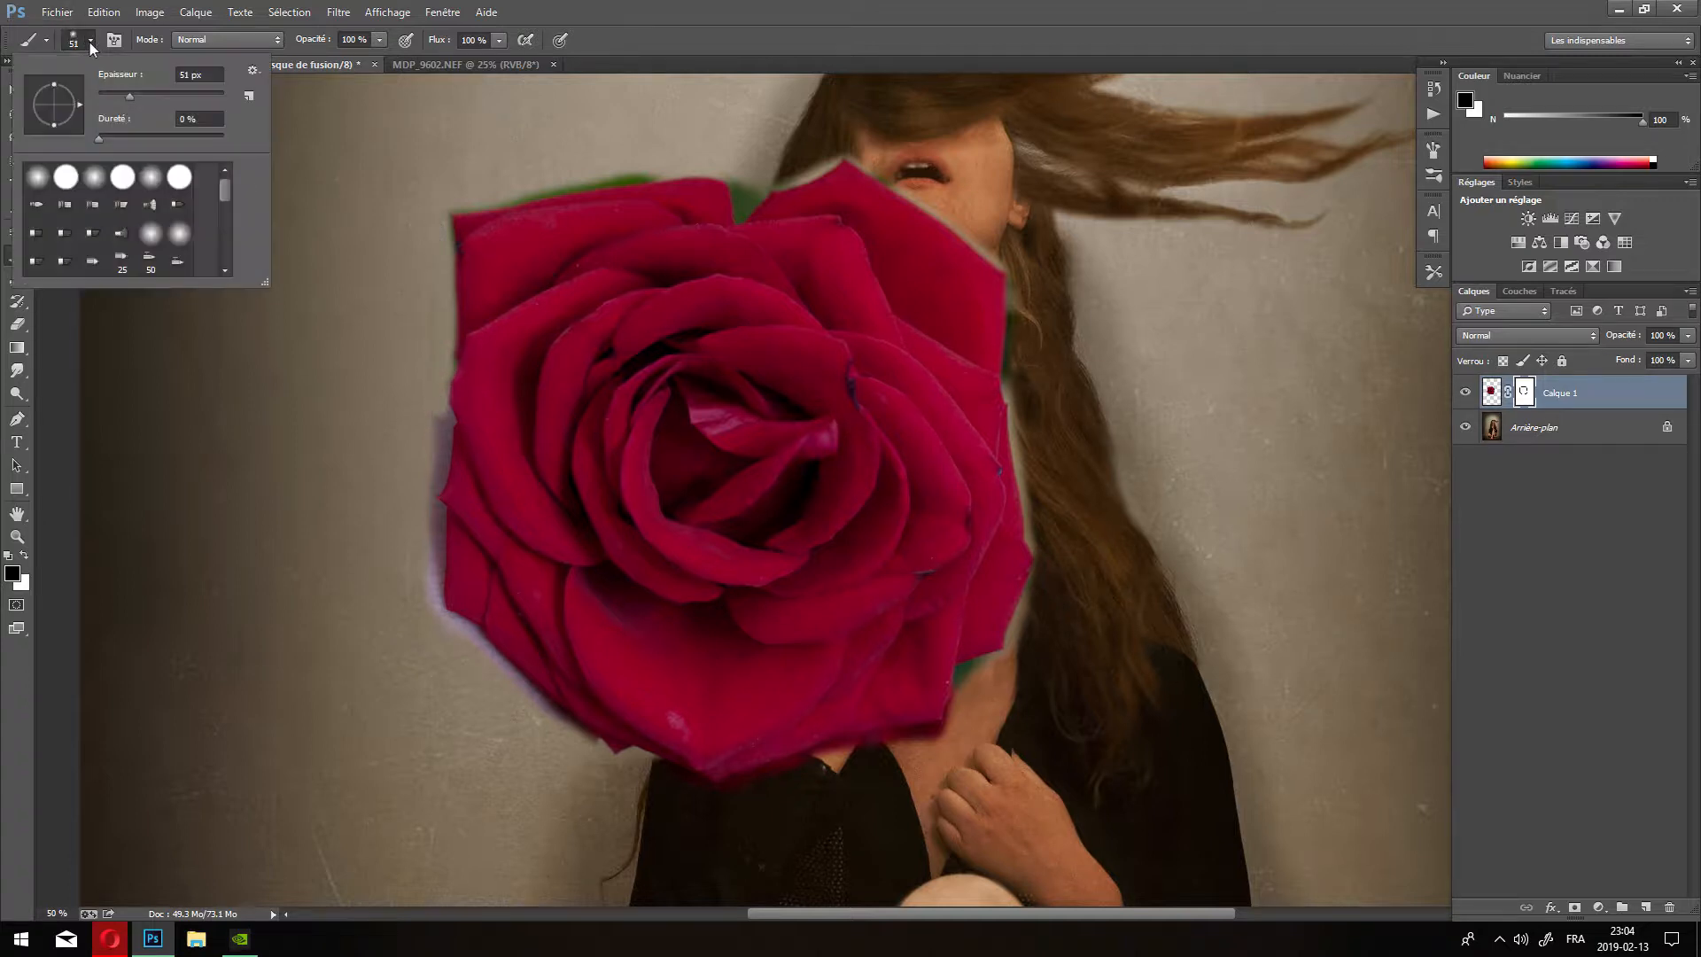
{"action": "left_click", "coordinate": [99, 138]}
{"action": "left_click_drag", "start_coordinate": [142, 137], "coordinate": [146, 137]}
{"action": "left_click", "coordinate": [441, 203]}
{"action": "mouse_move", "coordinate": [454, 204]}
{"action": "left_mouse_down"}
{"action": "mouse_move", "coordinate": [698, 165]}
{"action": "mouse_move", "coordinate": [426, 485]}
{"action": "mouse_move", "coordinate": [436, 452]}
{"action": "mouse_move", "coordinate": [414, 494]}
{"action": "mouse_move", "coordinate": [439, 449]}
{"action": "mouse_move", "coordinate": [428, 612]}
{"action": "mouse_move", "coordinate": [431, 530]}
{"action": "left_mouse_up"}
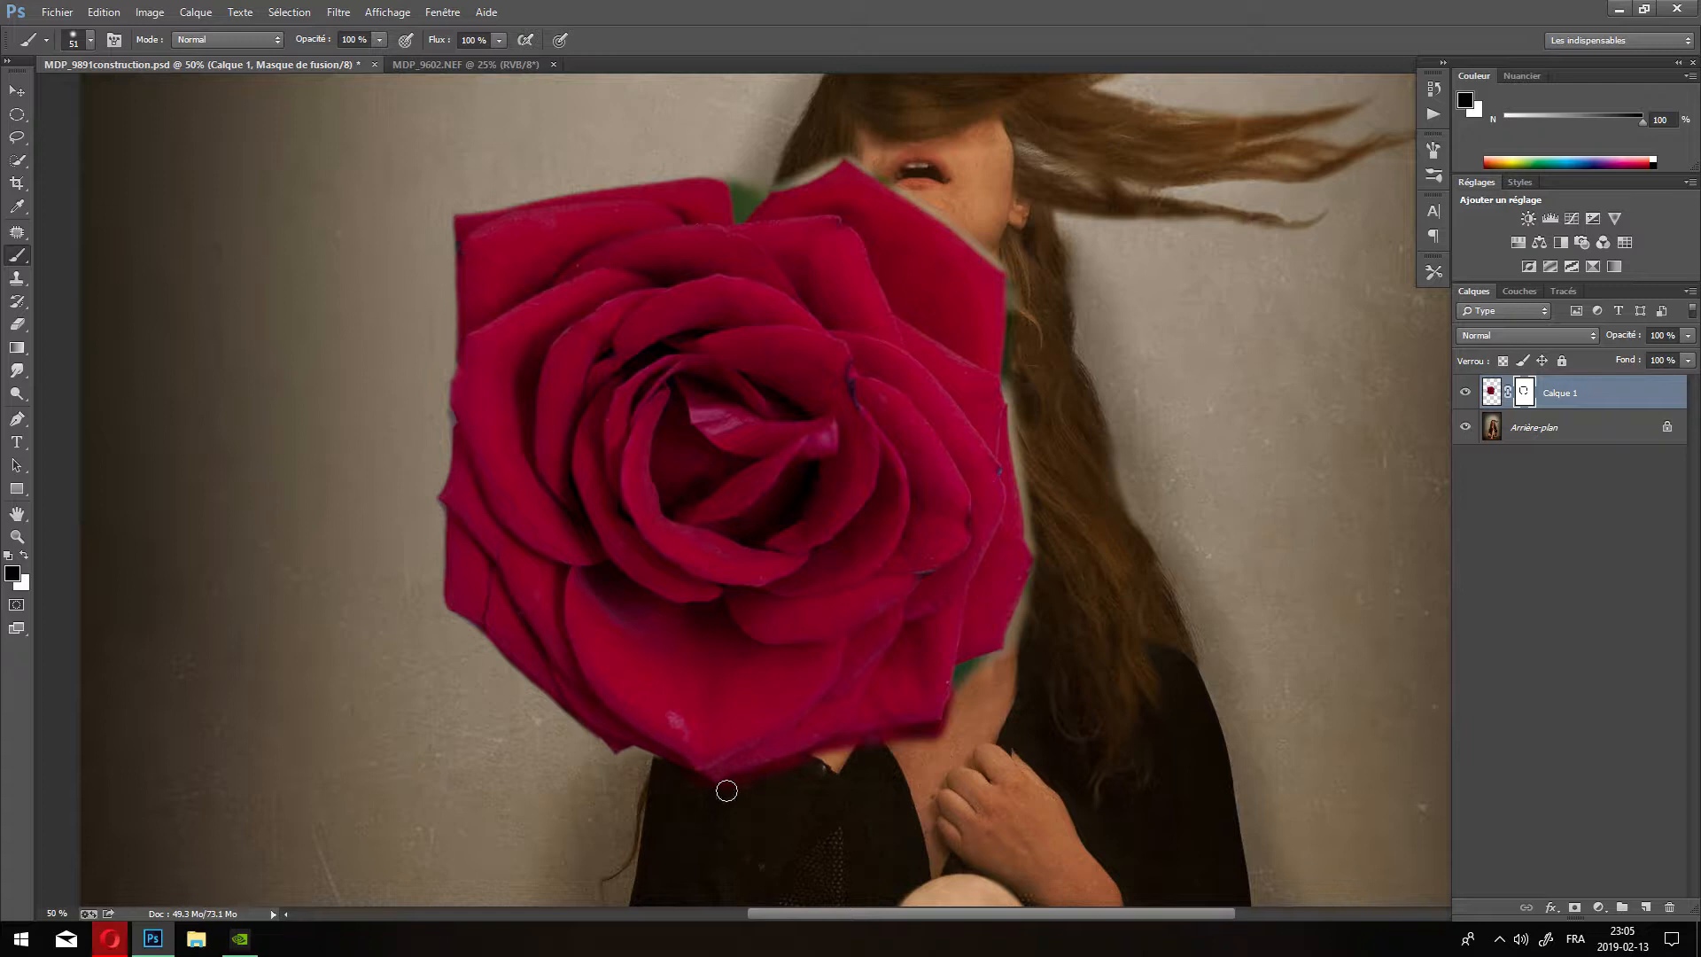
Mask the remaining background along the rose's bottom and right edges and around the upper-right petal's tip.
{"action": "mouse_move", "coordinate": [745, 787]}
{"action": "left_mouse_down"}
{"action": "mouse_move", "coordinate": [933, 741]}
{"action": "mouse_move", "coordinate": [840, 749]}
{"action": "mouse_move", "coordinate": [941, 734]}
{"action": "left_mouse_up"}
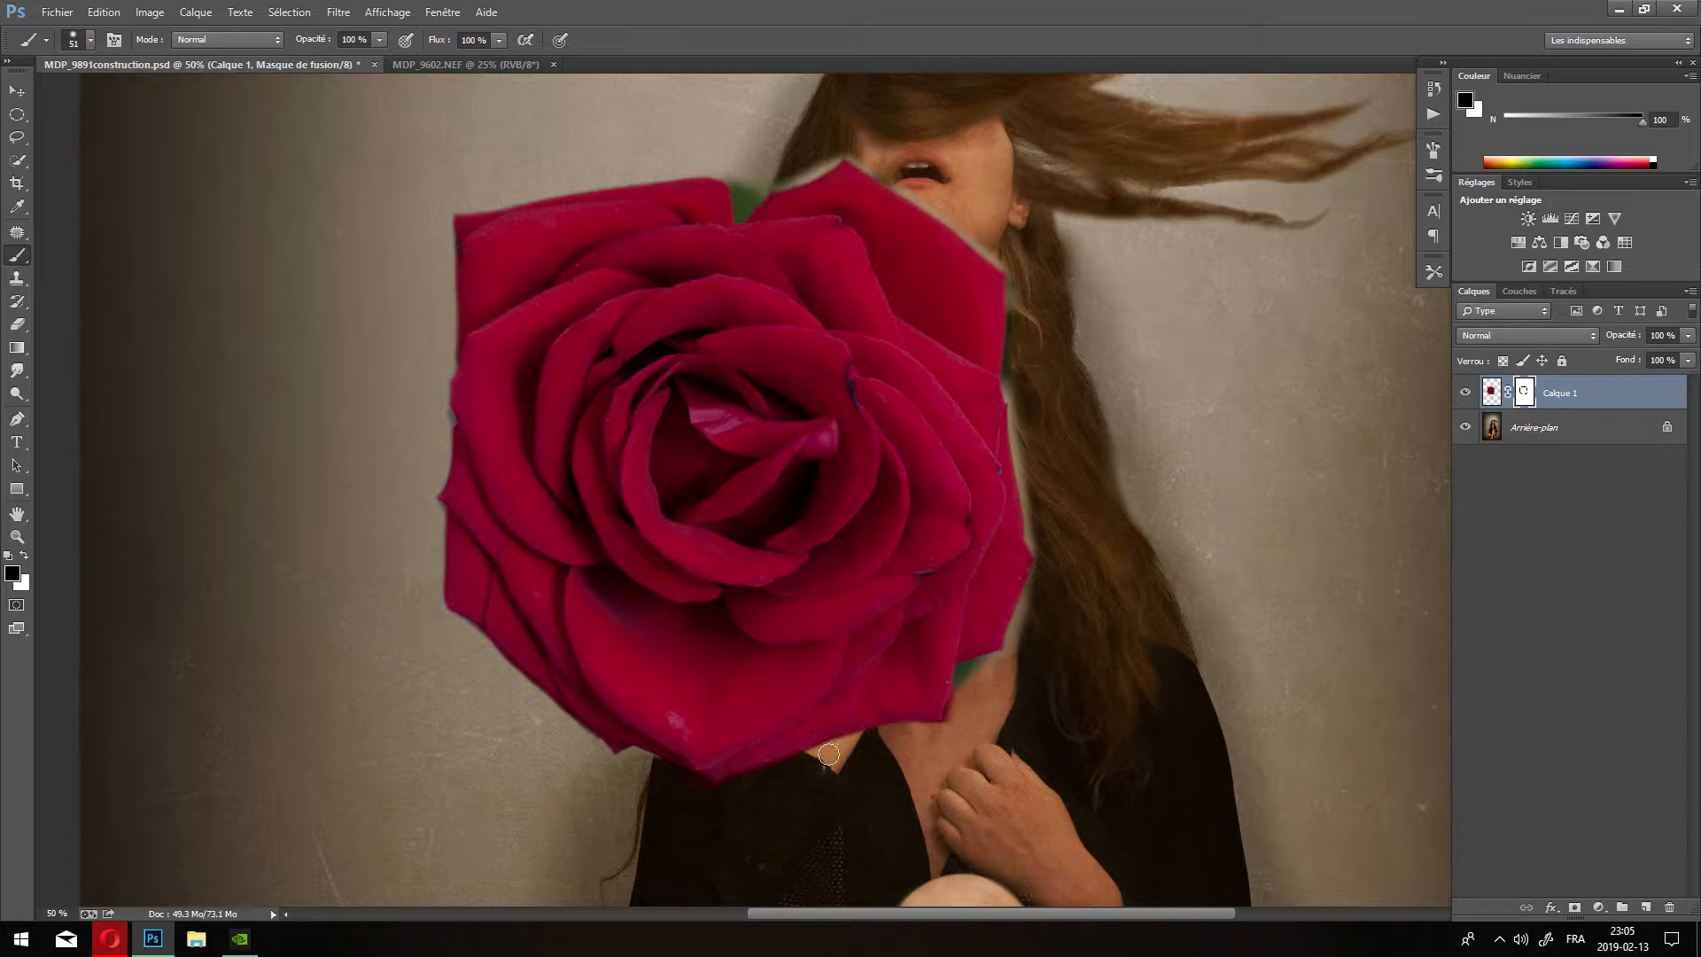
{"action": "left_click_drag", "start_coordinate": [892, 733], "coordinate": [934, 724]}
{"action": "mouse_move", "coordinate": [959, 700]}
{"action": "left_mouse_down"}
{"action": "mouse_move", "coordinate": [1009, 655]}
{"action": "mouse_move", "coordinate": [1044, 568]}
{"action": "mouse_move", "coordinate": [1014, 373]}
{"action": "mouse_move", "coordinate": [1060, 291]}
{"action": "mouse_move", "coordinate": [1081, 340]}
{"action": "mouse_move", "coordinate": [1058, 379]}
{"action": "mouse_move", "coordinate": [1013, 383]}
{"action": "left_mouse_up"}
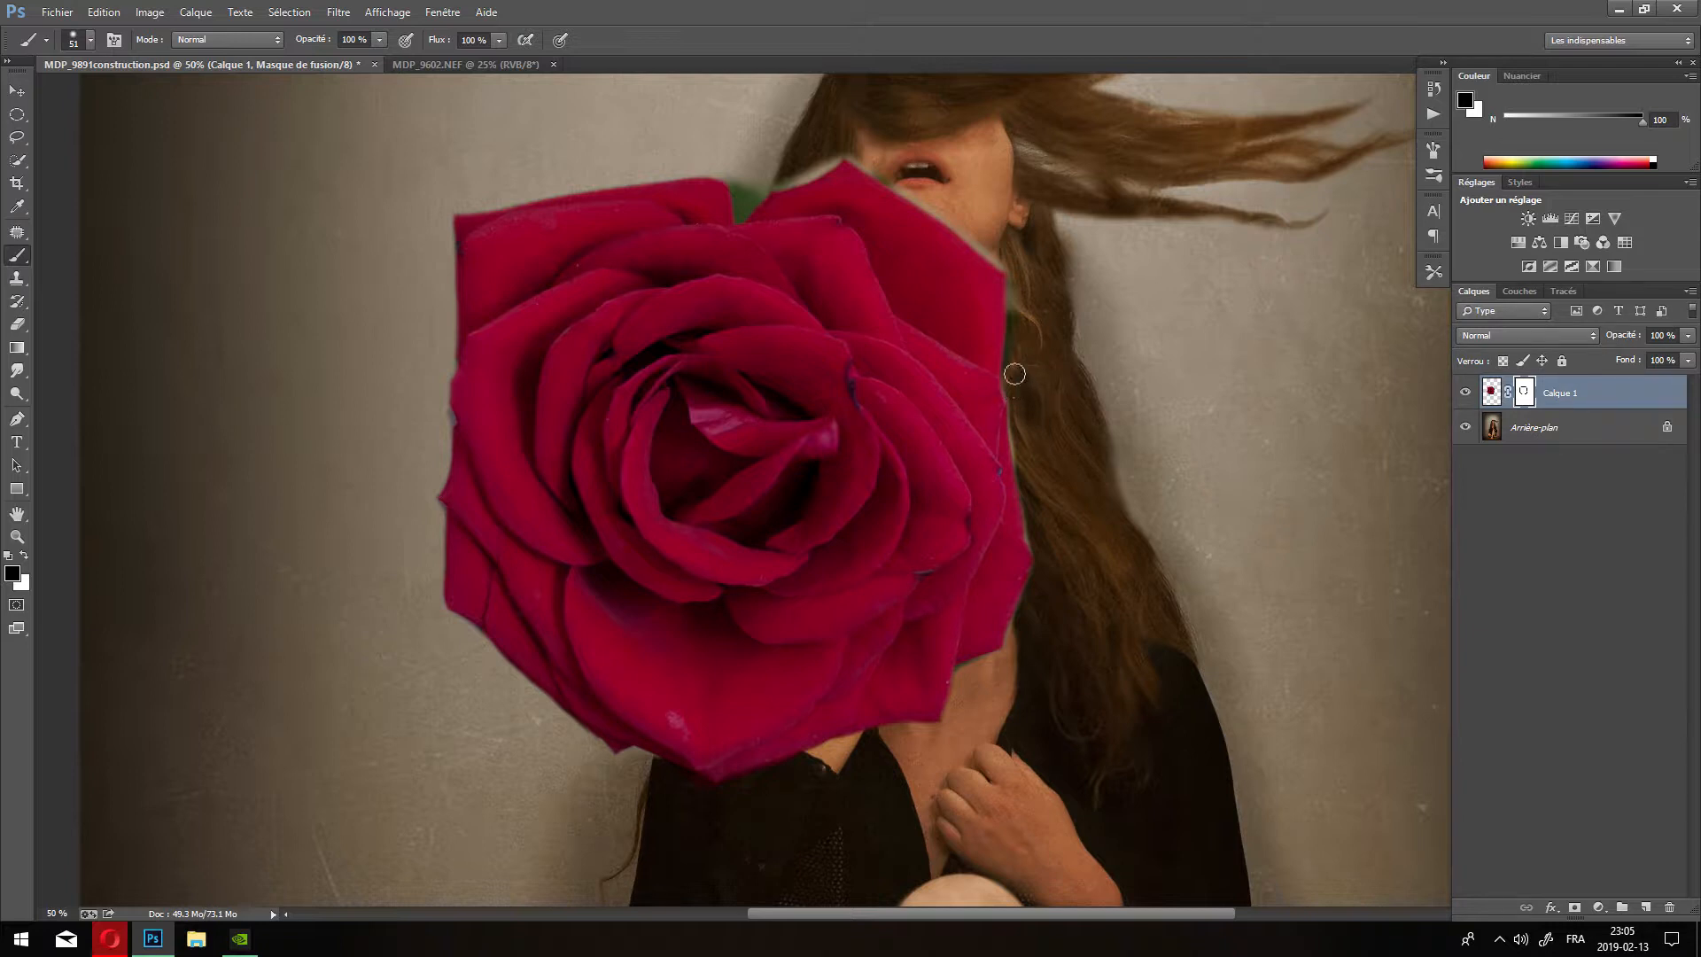
{"action": "mouse_move", "coordinate": [1014, 374]}
{"action": "left_mouse_down"}
{"action": "mouse_move", "coordinate": [1041, 583]}
{"action": "mouse_move", "coordinate": [1047, 564]}
{"action": "mouse_move", "coordinate": [1014, 644]}
{"action": "left_mouse_up"}
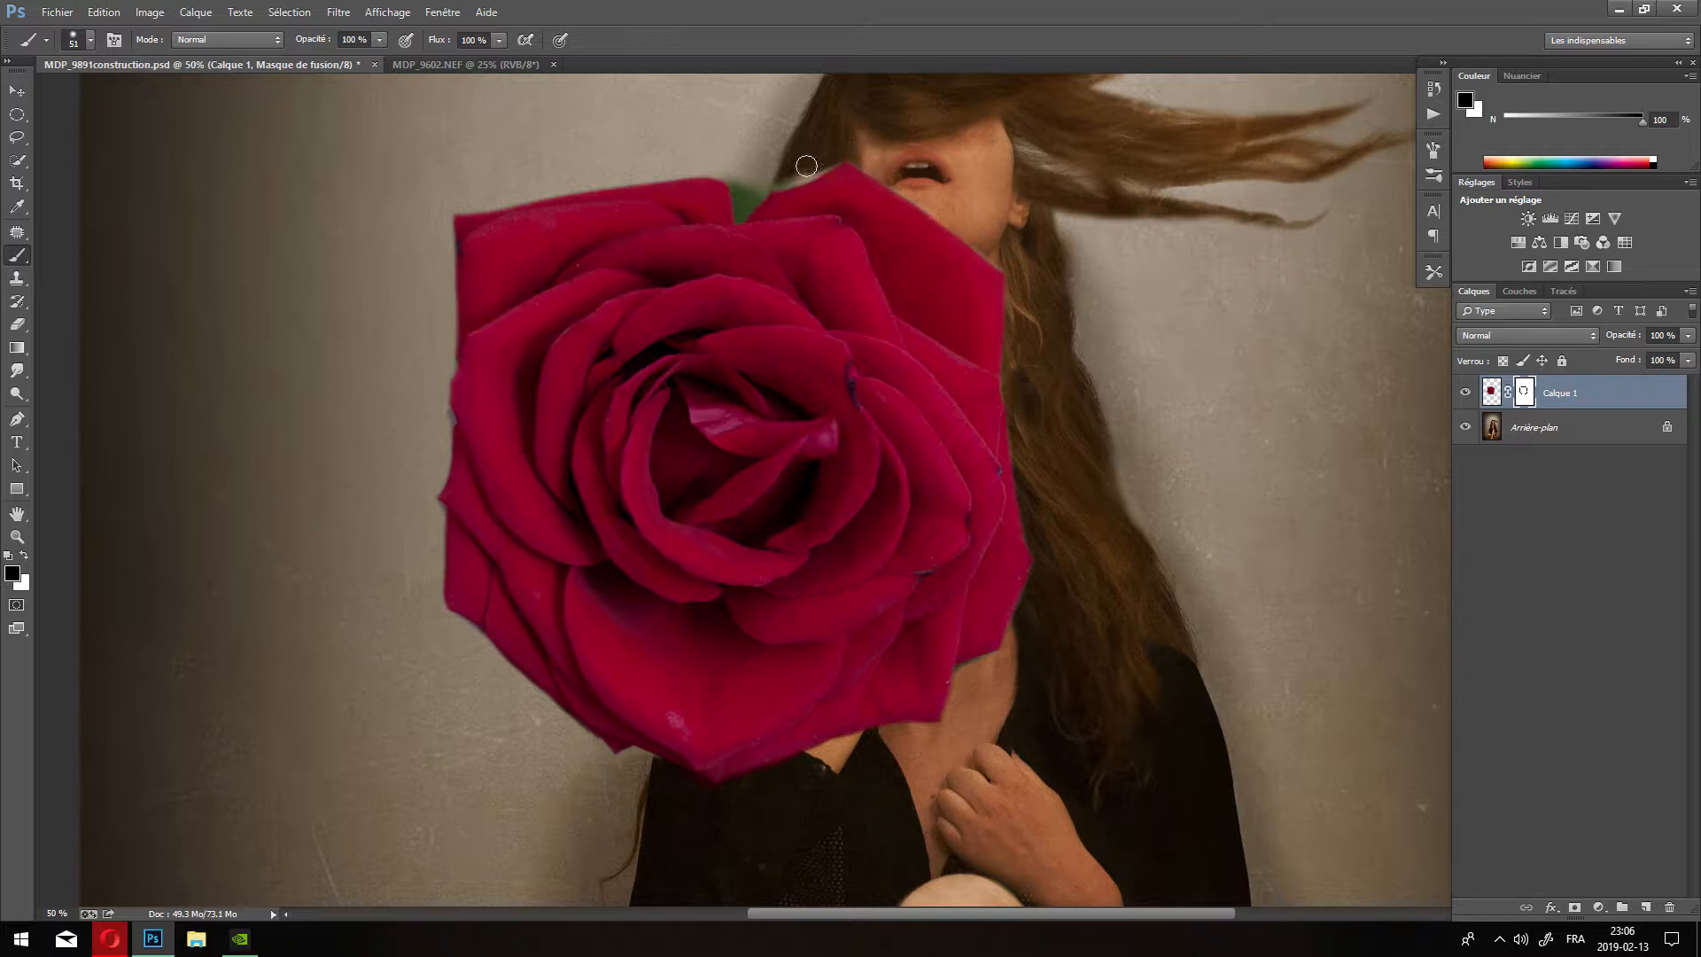
{"action": "left_click_drag", "start_coordinate": [822, 177], "coordinate": [837, 188]}
Restore the over-erased tip of the upper-right petal by painting white on the mask, and return the foreground colour to black.
{"action": "left_click", "coordinate": [24, 555]}
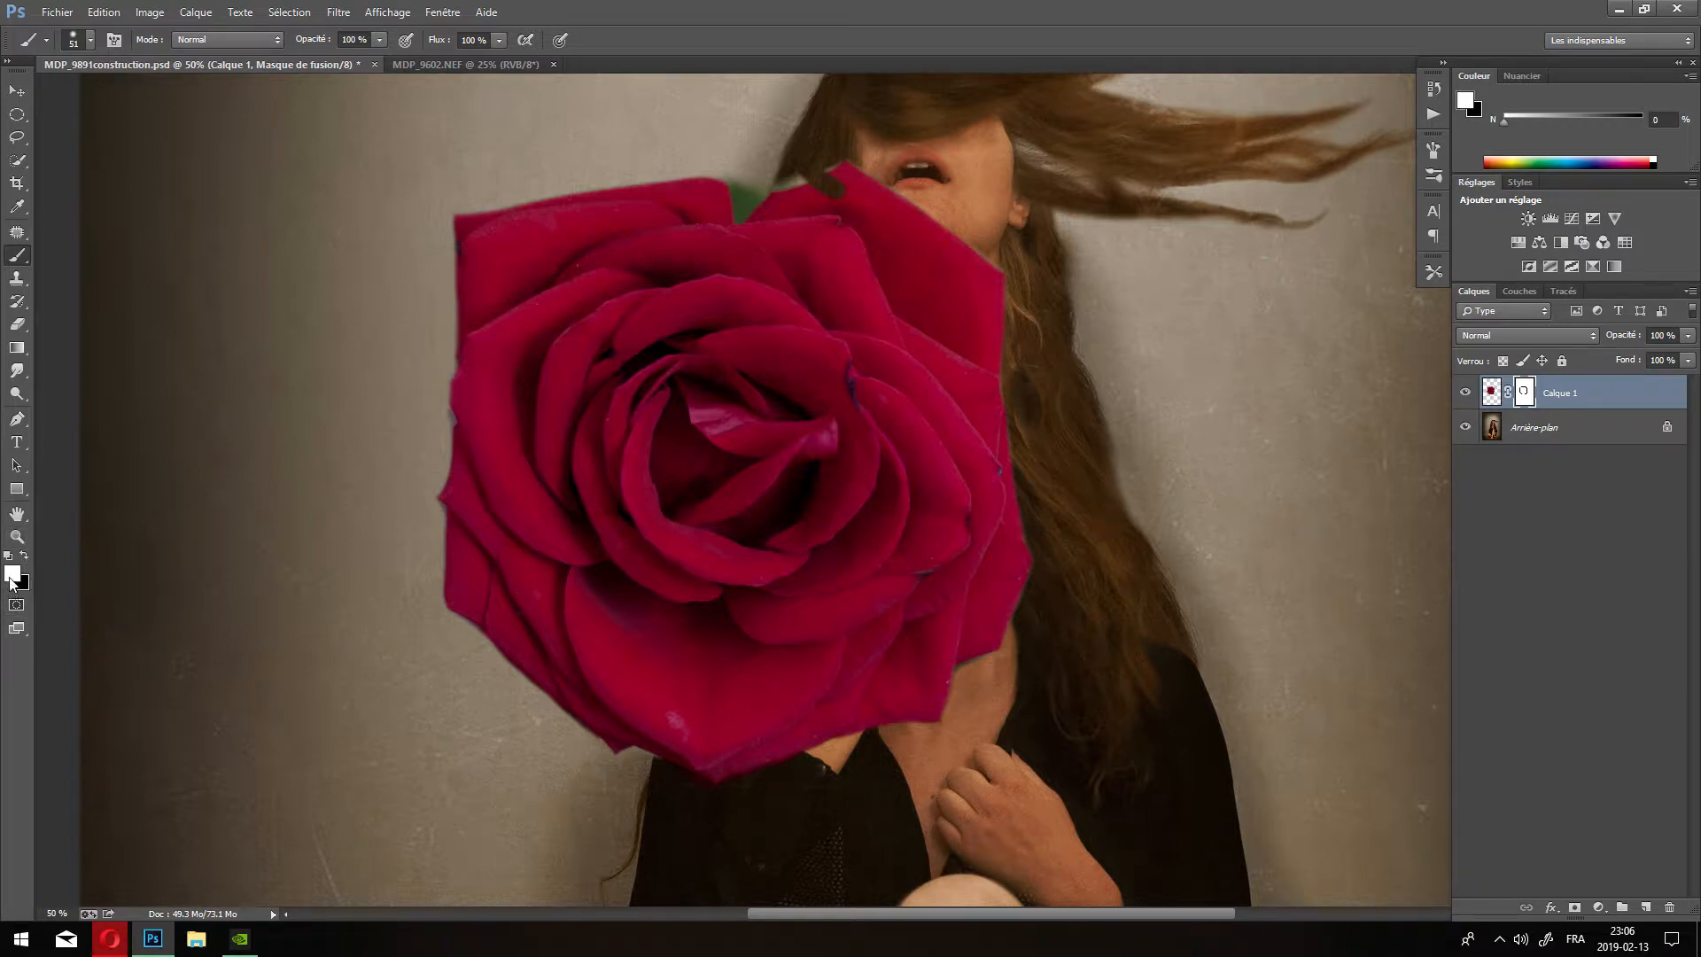
{"action": "mouse_move", "coordinate": [833, 182]}
{"action": "left_mouse_down"}
{"action": "mouse_move", "coordinate": [805, 189]}
{"action": "mouse_move", "coordinate": [837, 183]}
{"action": "left_mouse_up"}
{"action": "left_click", "coordinate": [27, 556]}
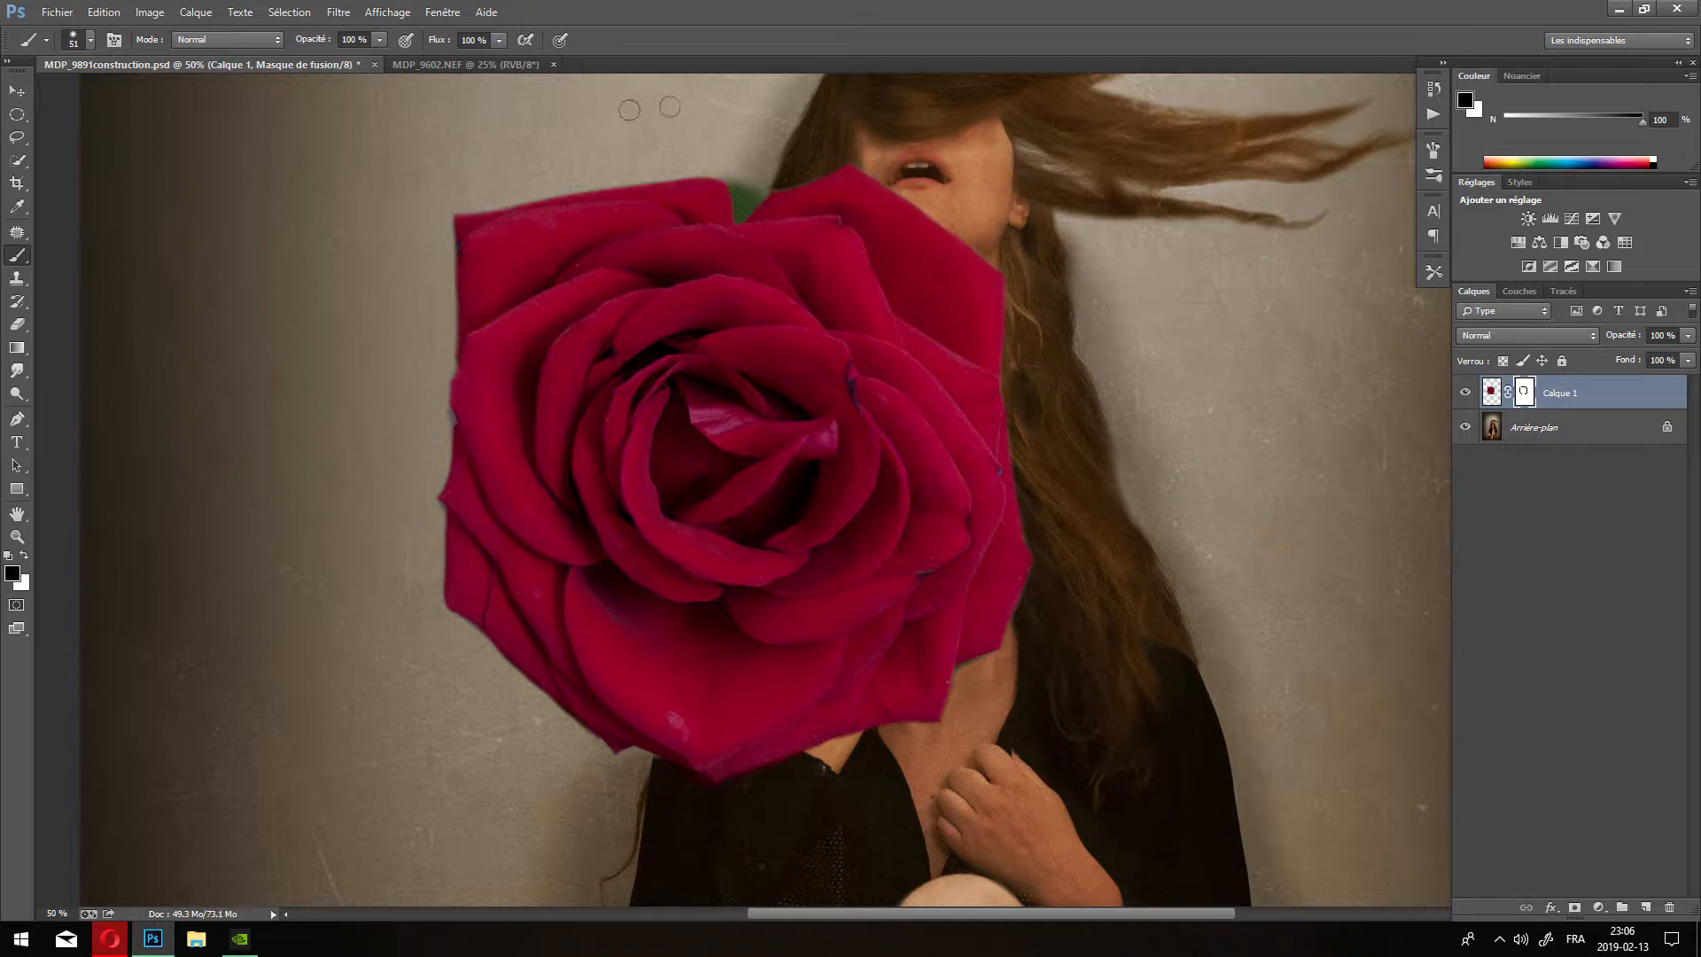
Set the brush to 24 px and mask the green remnant in the notch between the rose's two upper petals.
{"action": "left_click", "coordinate": [91, 40]}
{"action": "left_click_drag", "start_coordinate": [119, 92], "coordinate": [114, 93]}
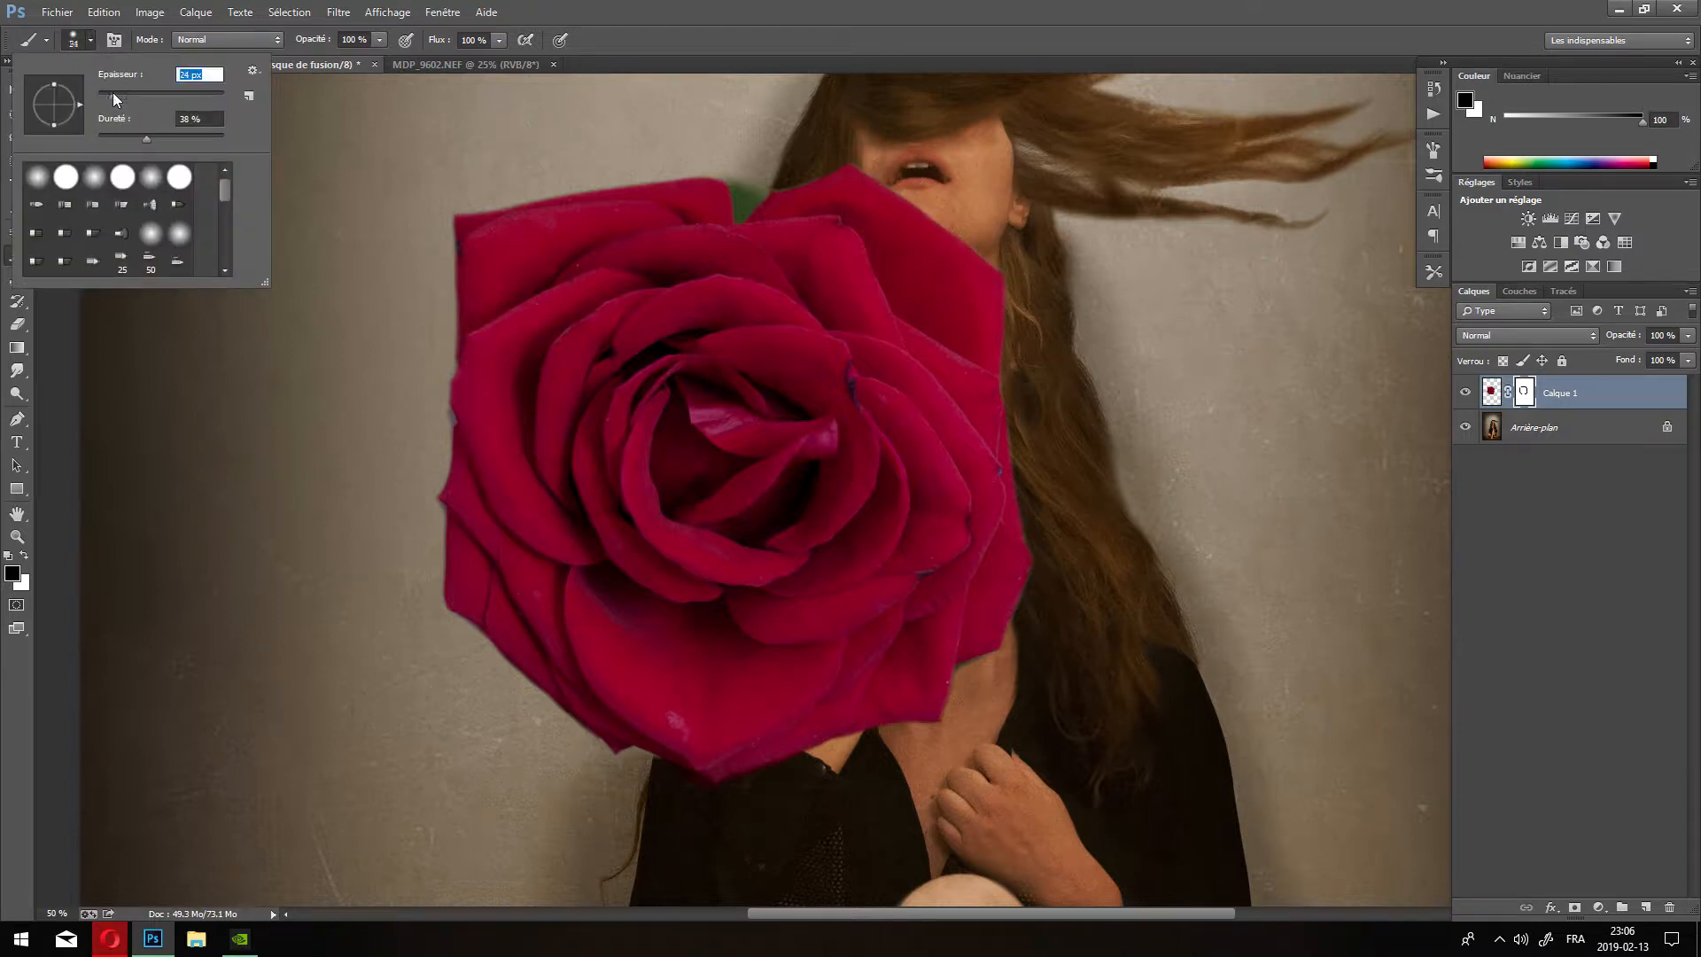
{"action": "left_click", "coordinate": [736, 187]}
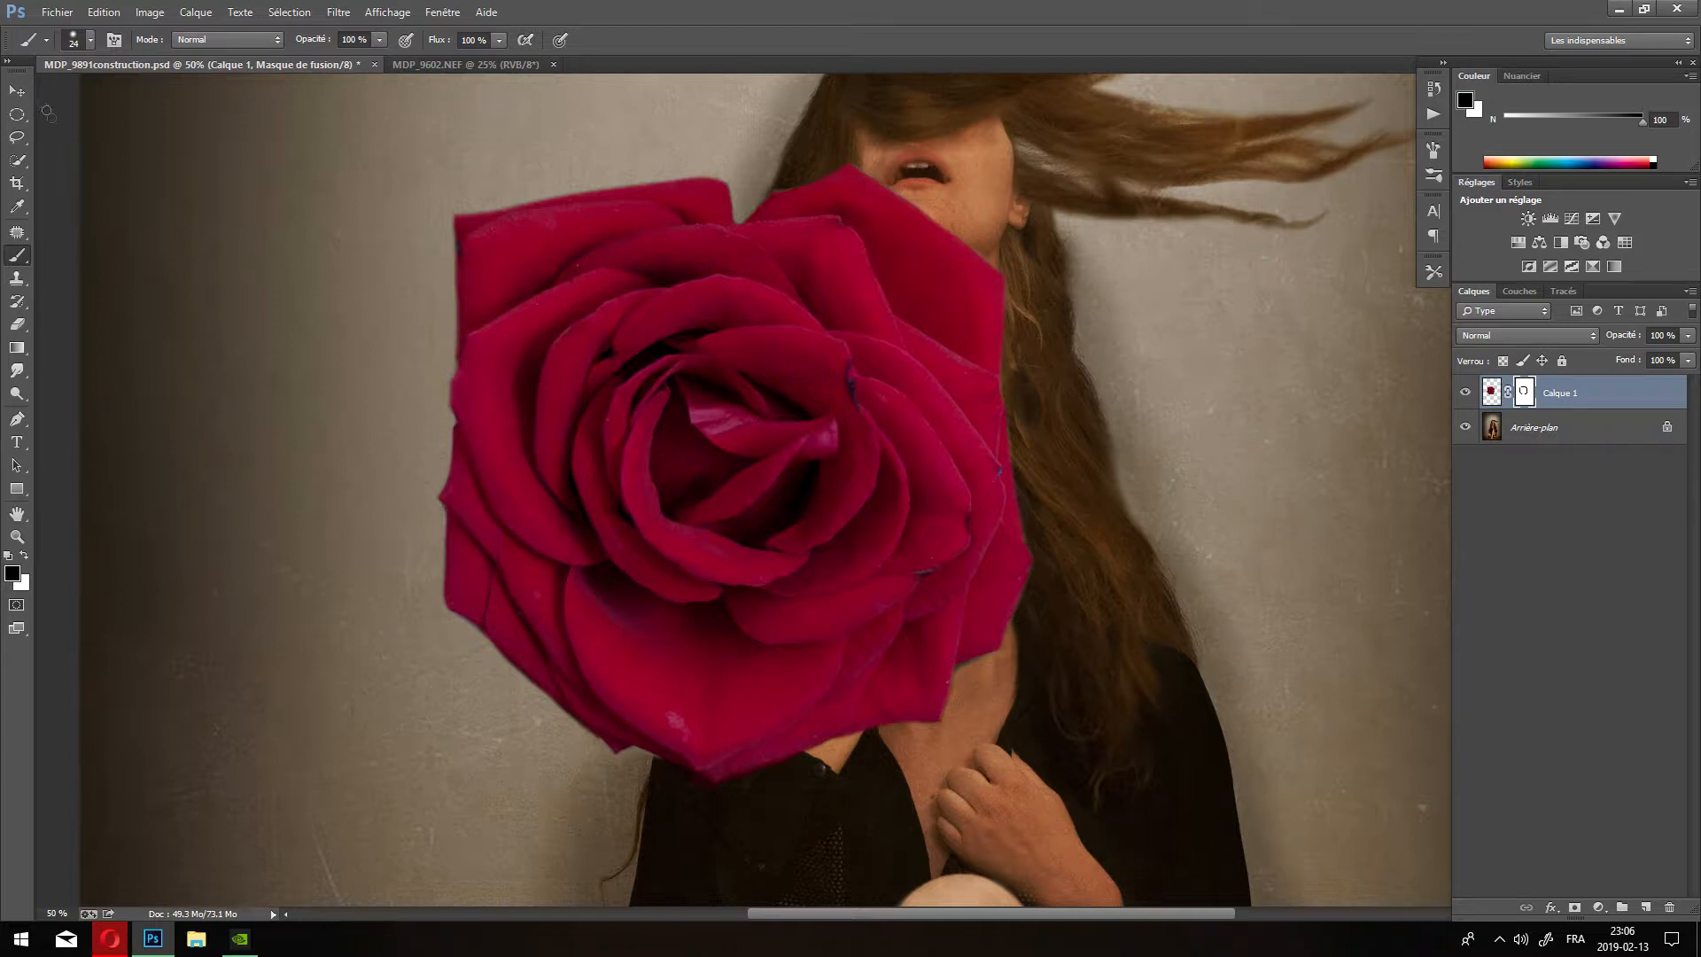
Fit the whole picture on screen and move the rose to the upper-left part of the wall.
{"action": "left_click", "coordinate": [15, 92]}
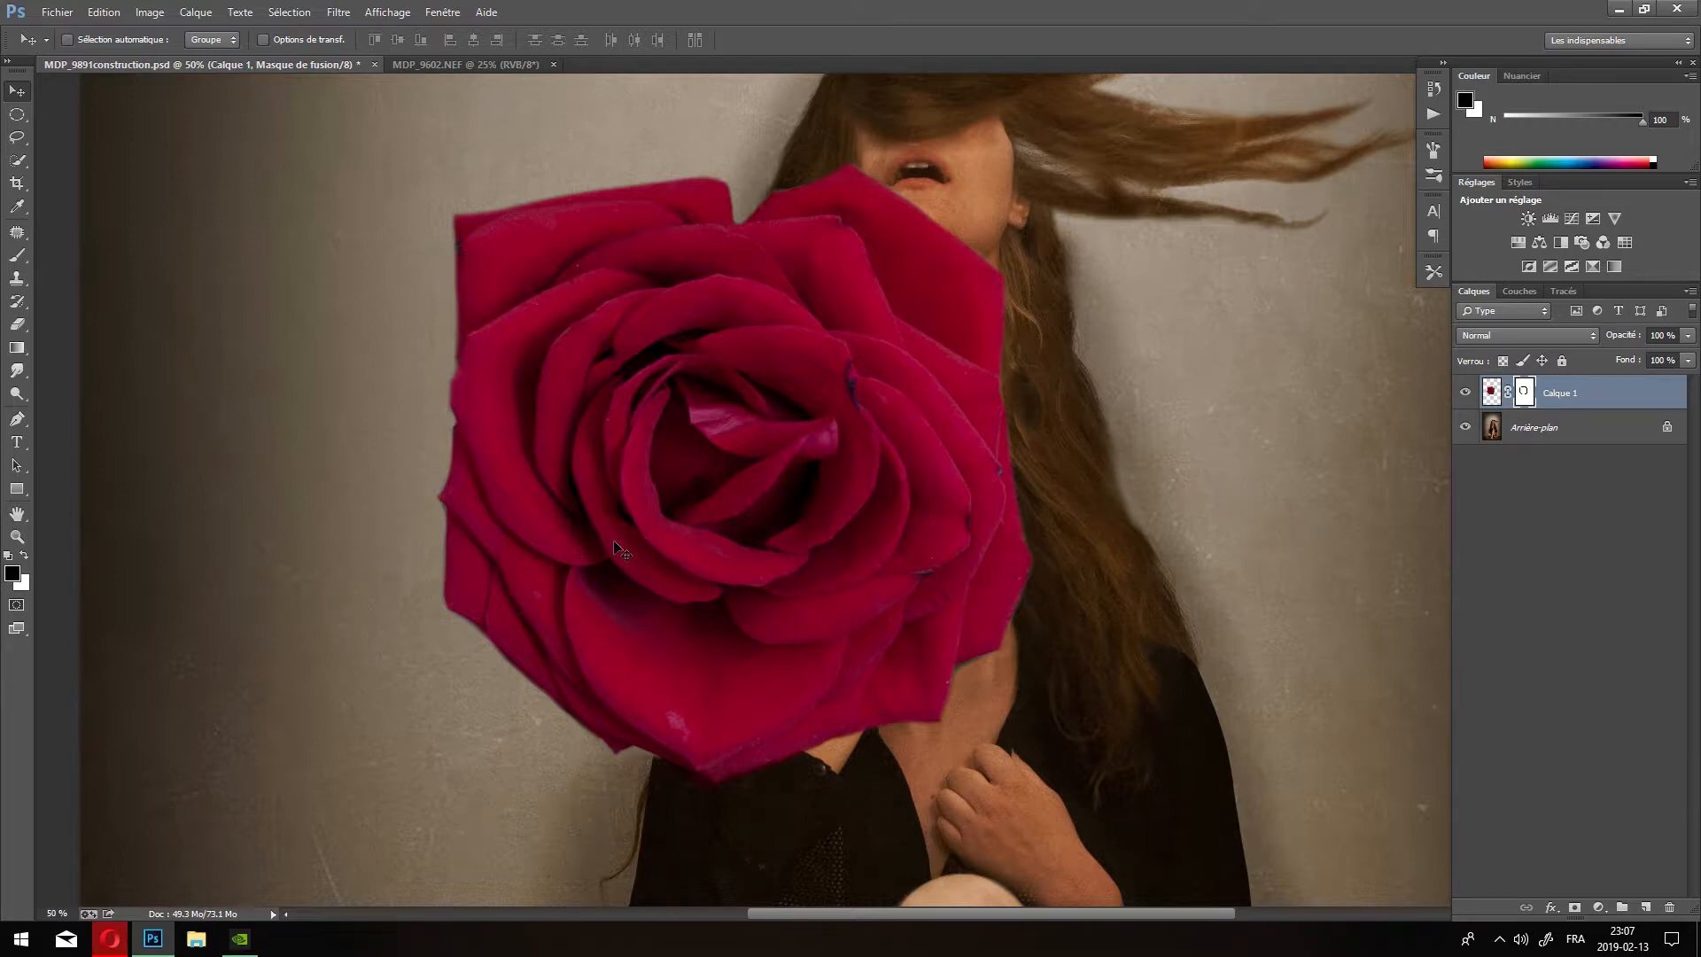
{"action": "left_click", "coordinate": [30, 533]}
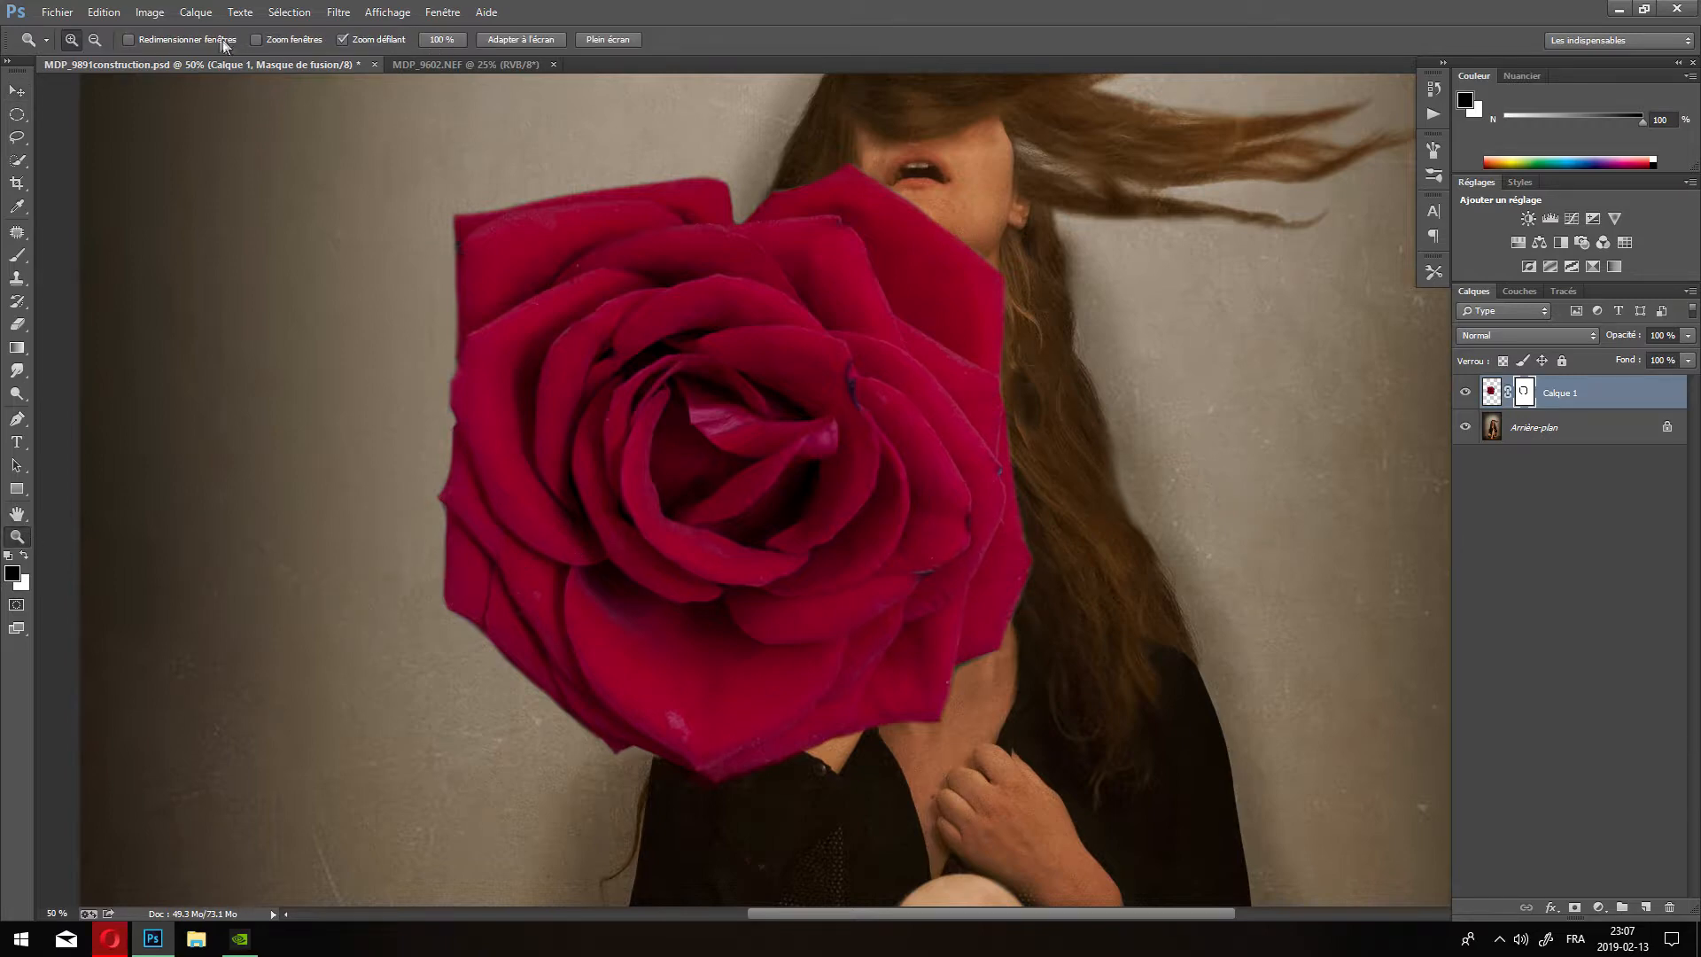
{"action": "left_click", "coordinate": [634, 421], "text": "alt"}
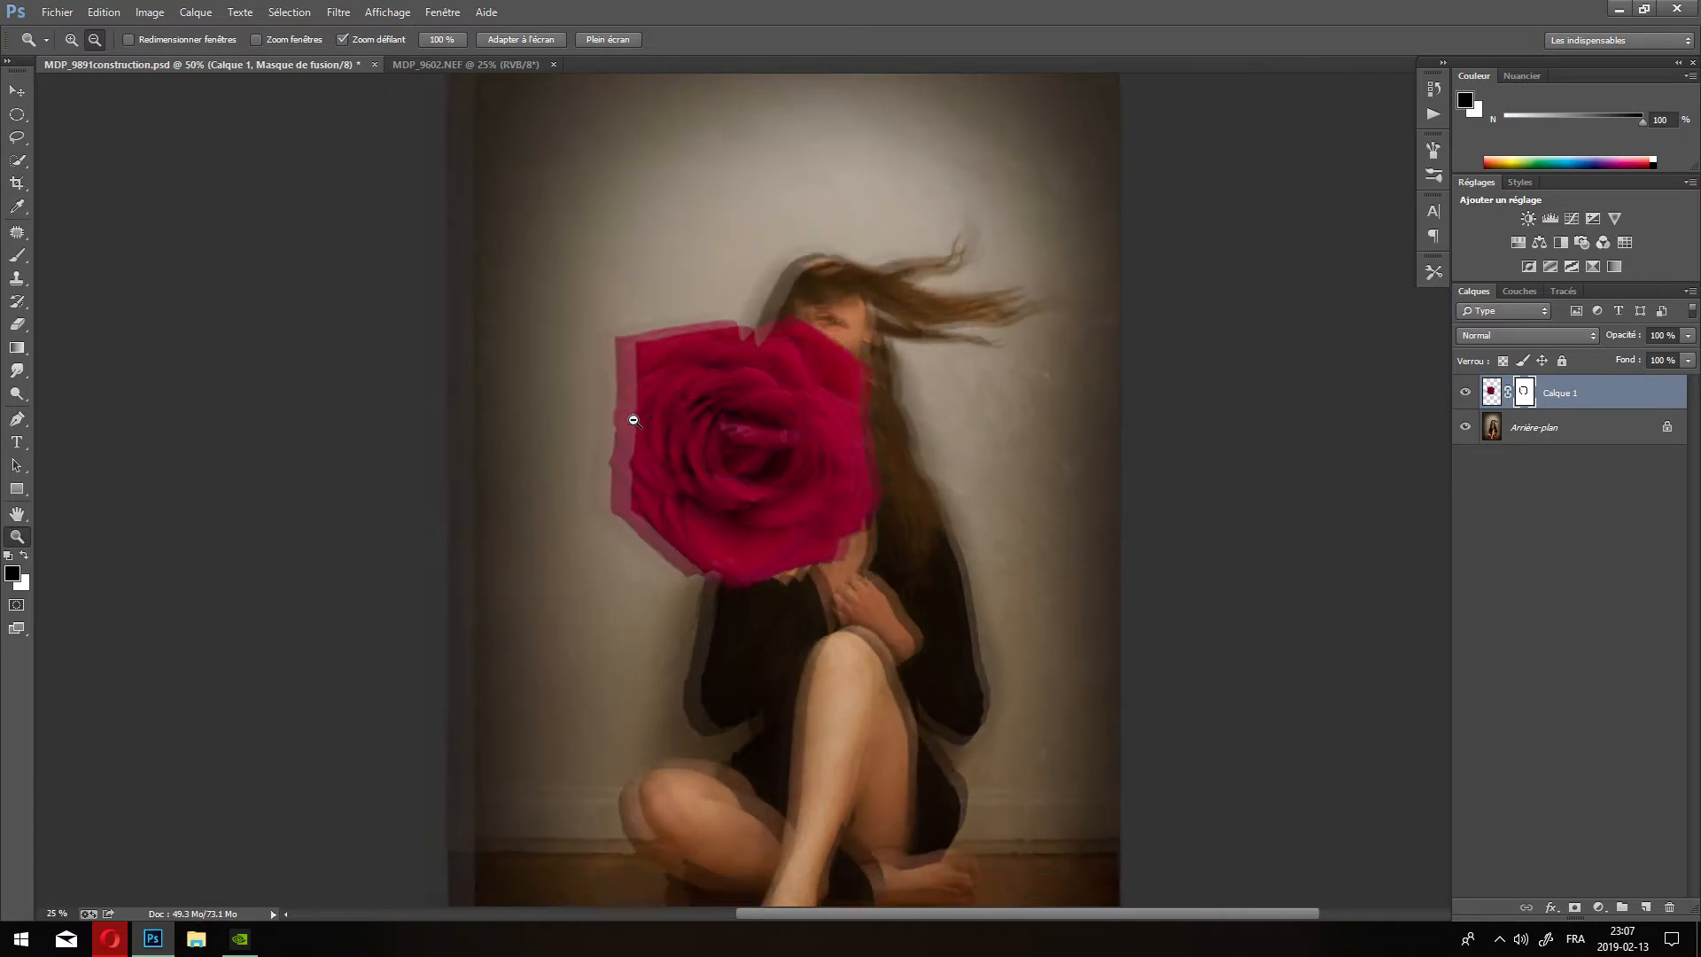
{"action": "left_click", "coordinate": [517, 40]}
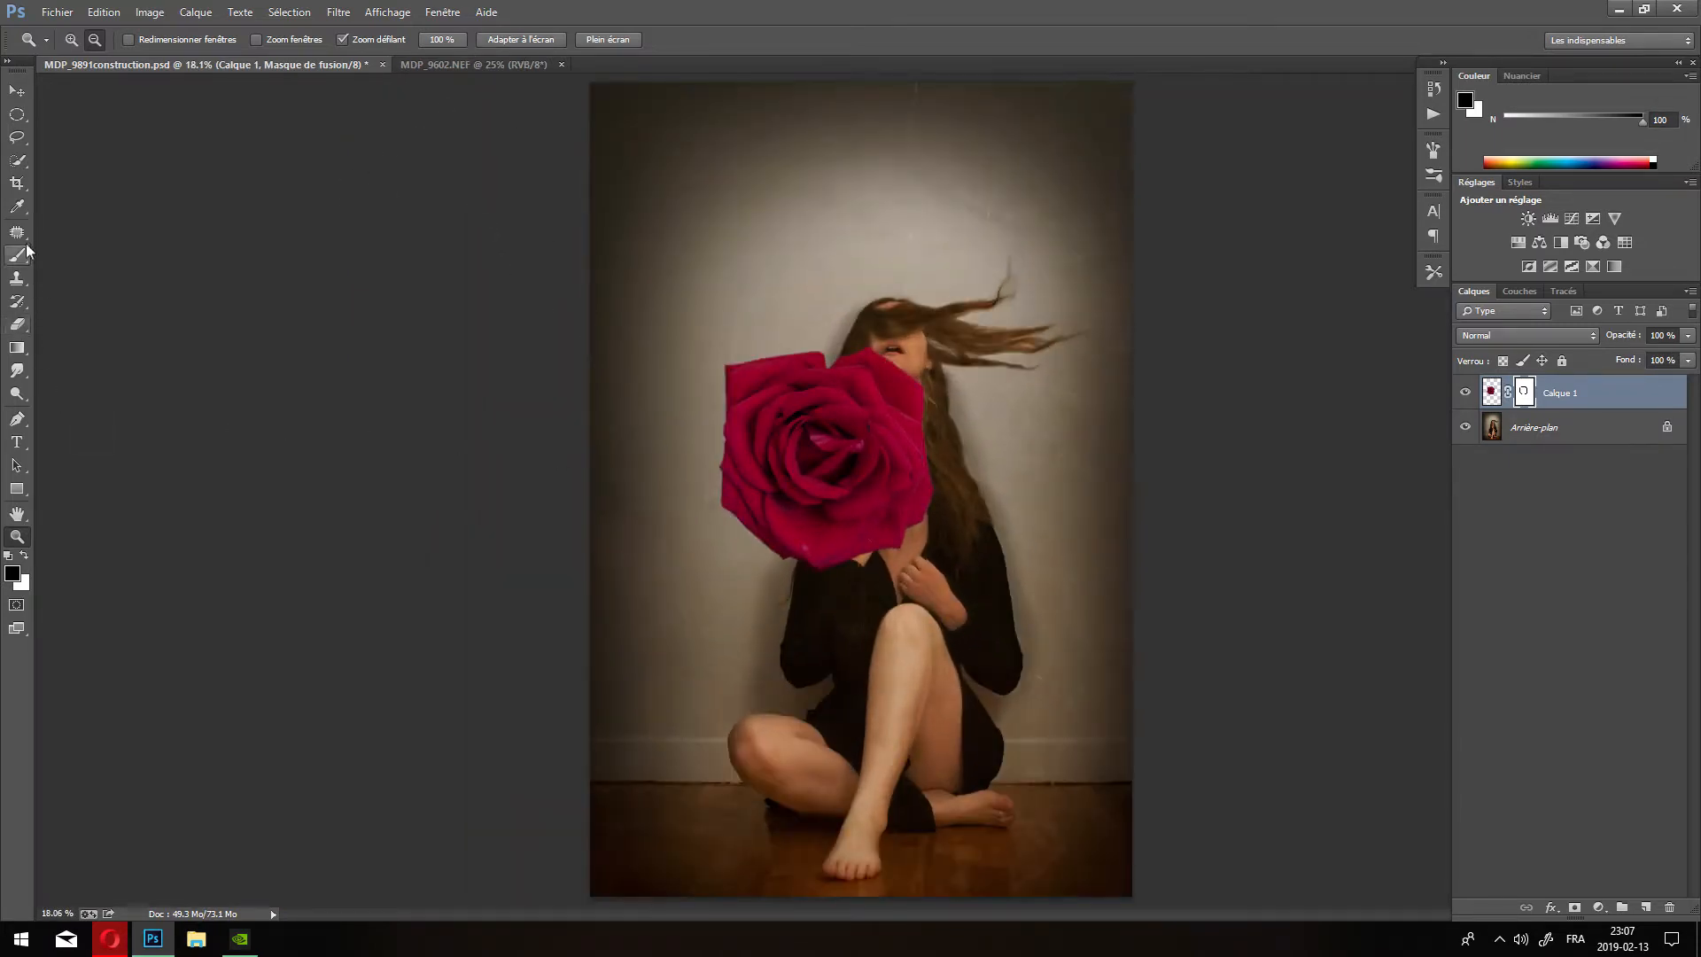
{"action": "left_click", "coordinate": [17, 90]}
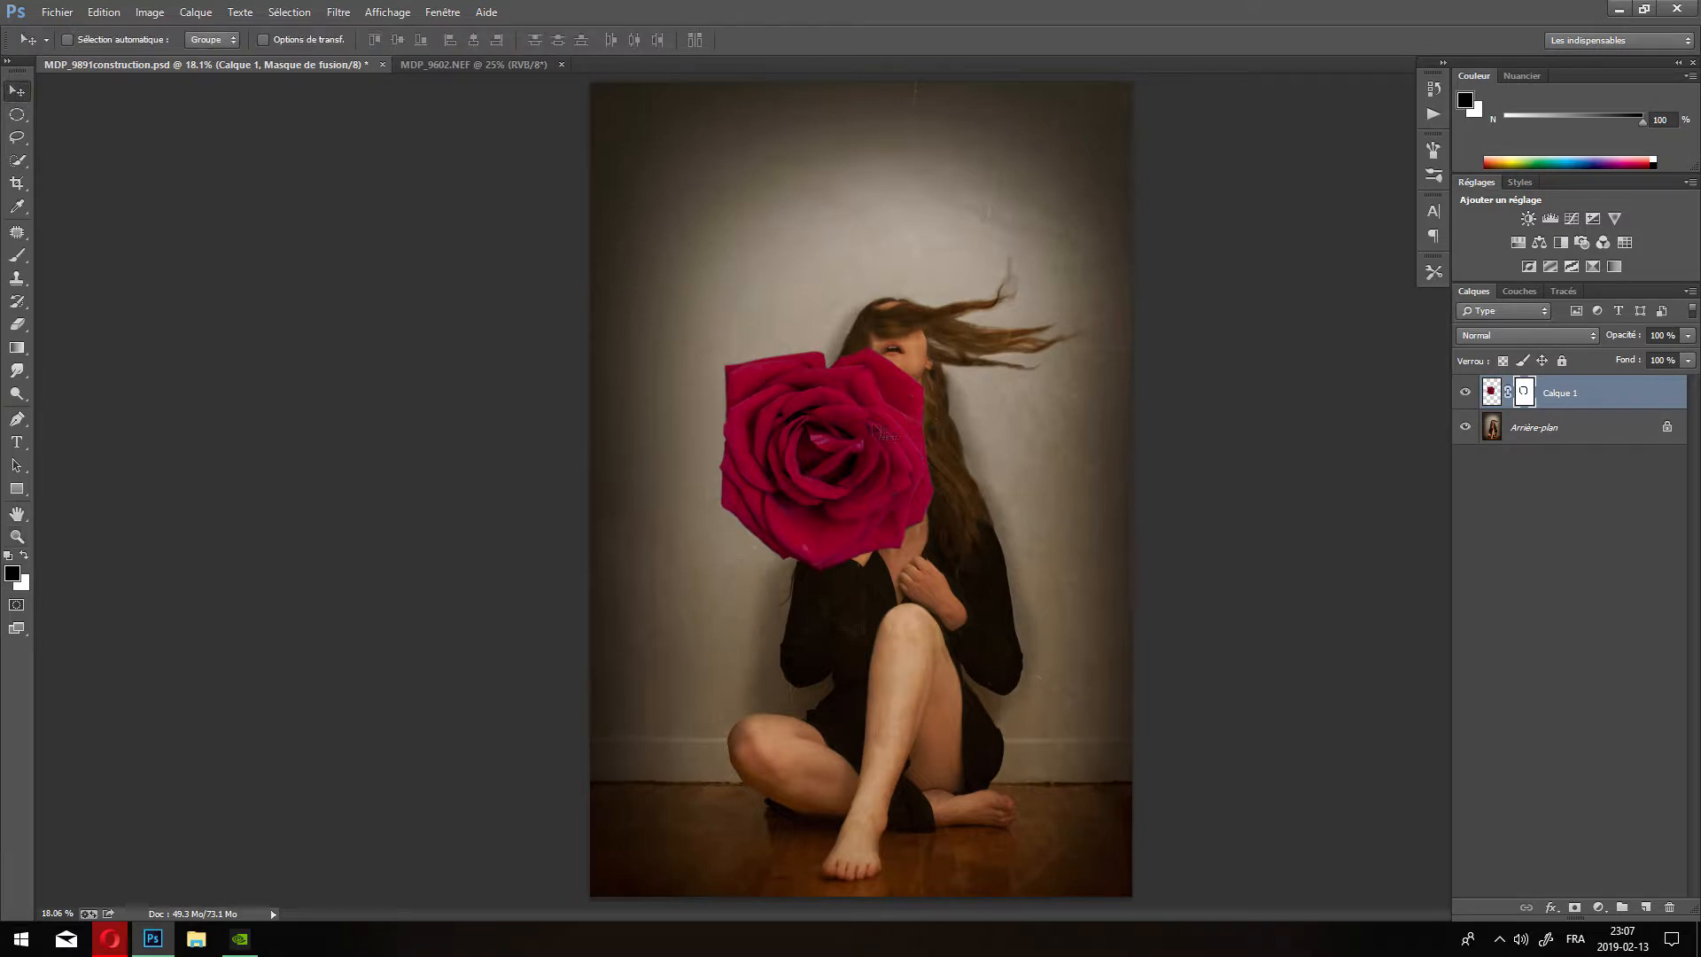
{"action": "left_click_drag", "start_coordinate": [814, 431], "coordinate": [746, 181]}
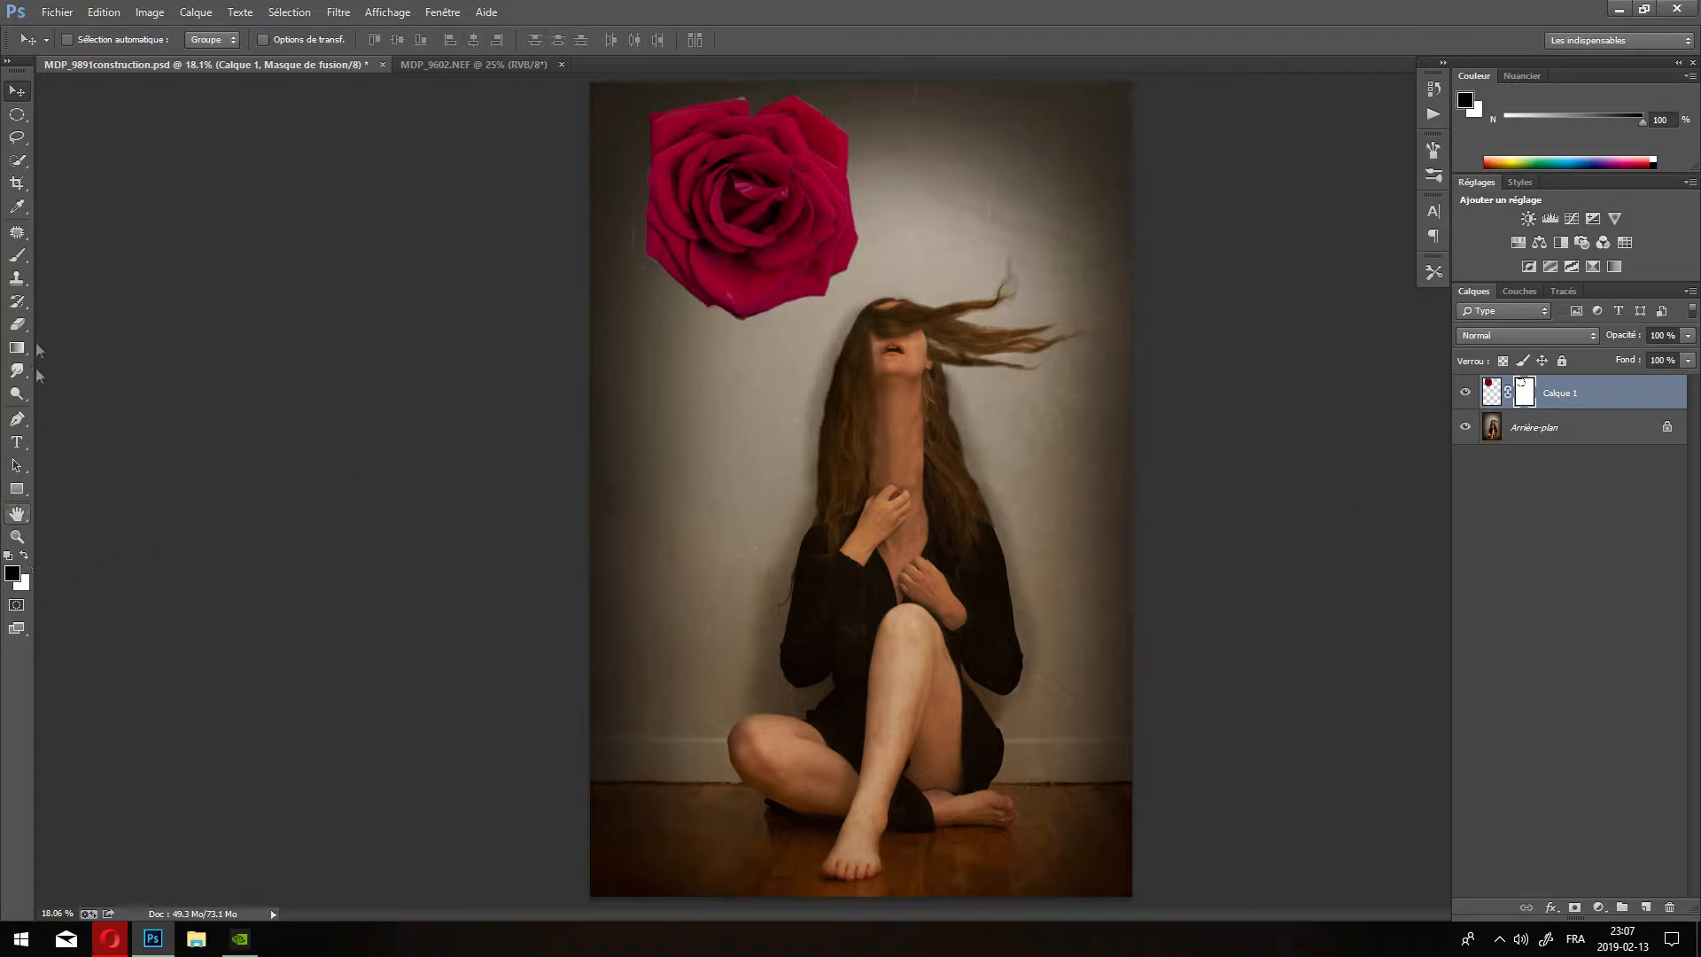
Mask the stray remnants left of the rose with a larger brush and move the rose slightly down beside the woman's head.
{"action": "left_click", "coordinate": [17, 255]}
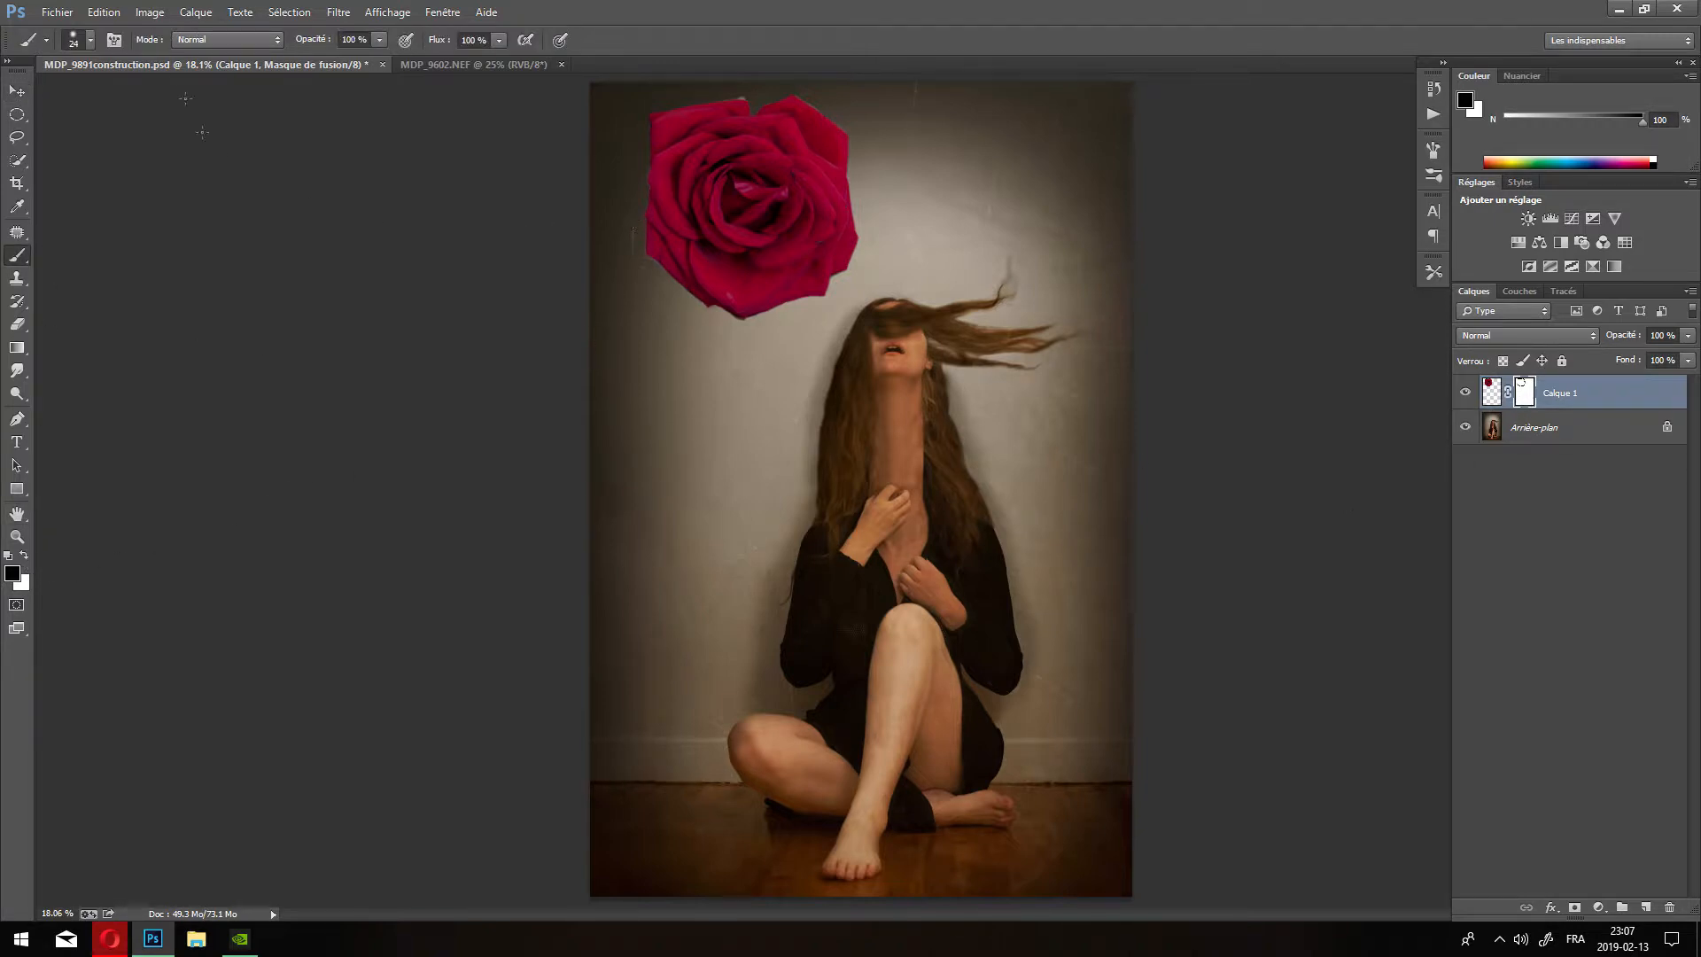
{"action": "left_click", "coordinate": [91, 41]}
{"action": "left_click_drag", "start_coordinate": [133, 95], "coordinate": [146, 95]}
{"action": "left_click", "coordinate": [626, 169]}
{"action": "left_click", "coordinate": [17, 91]}
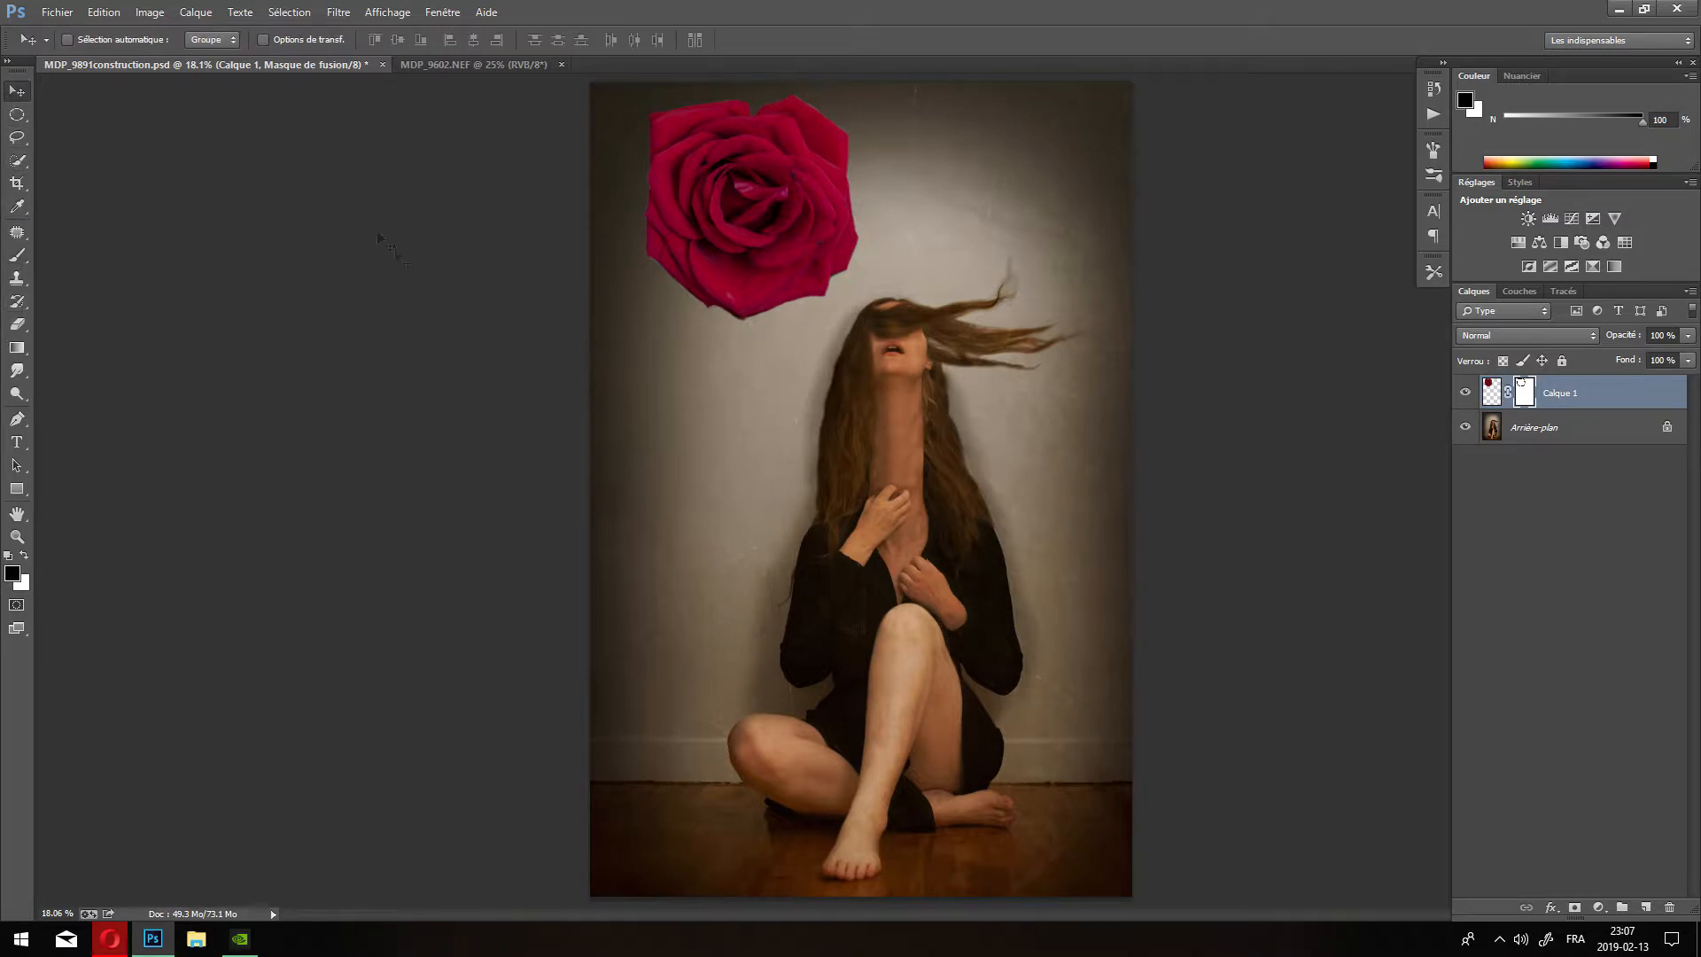
{"action": "left_click_drag", "start_coordinate": [764, 237], "coordinate": [752, 306]}
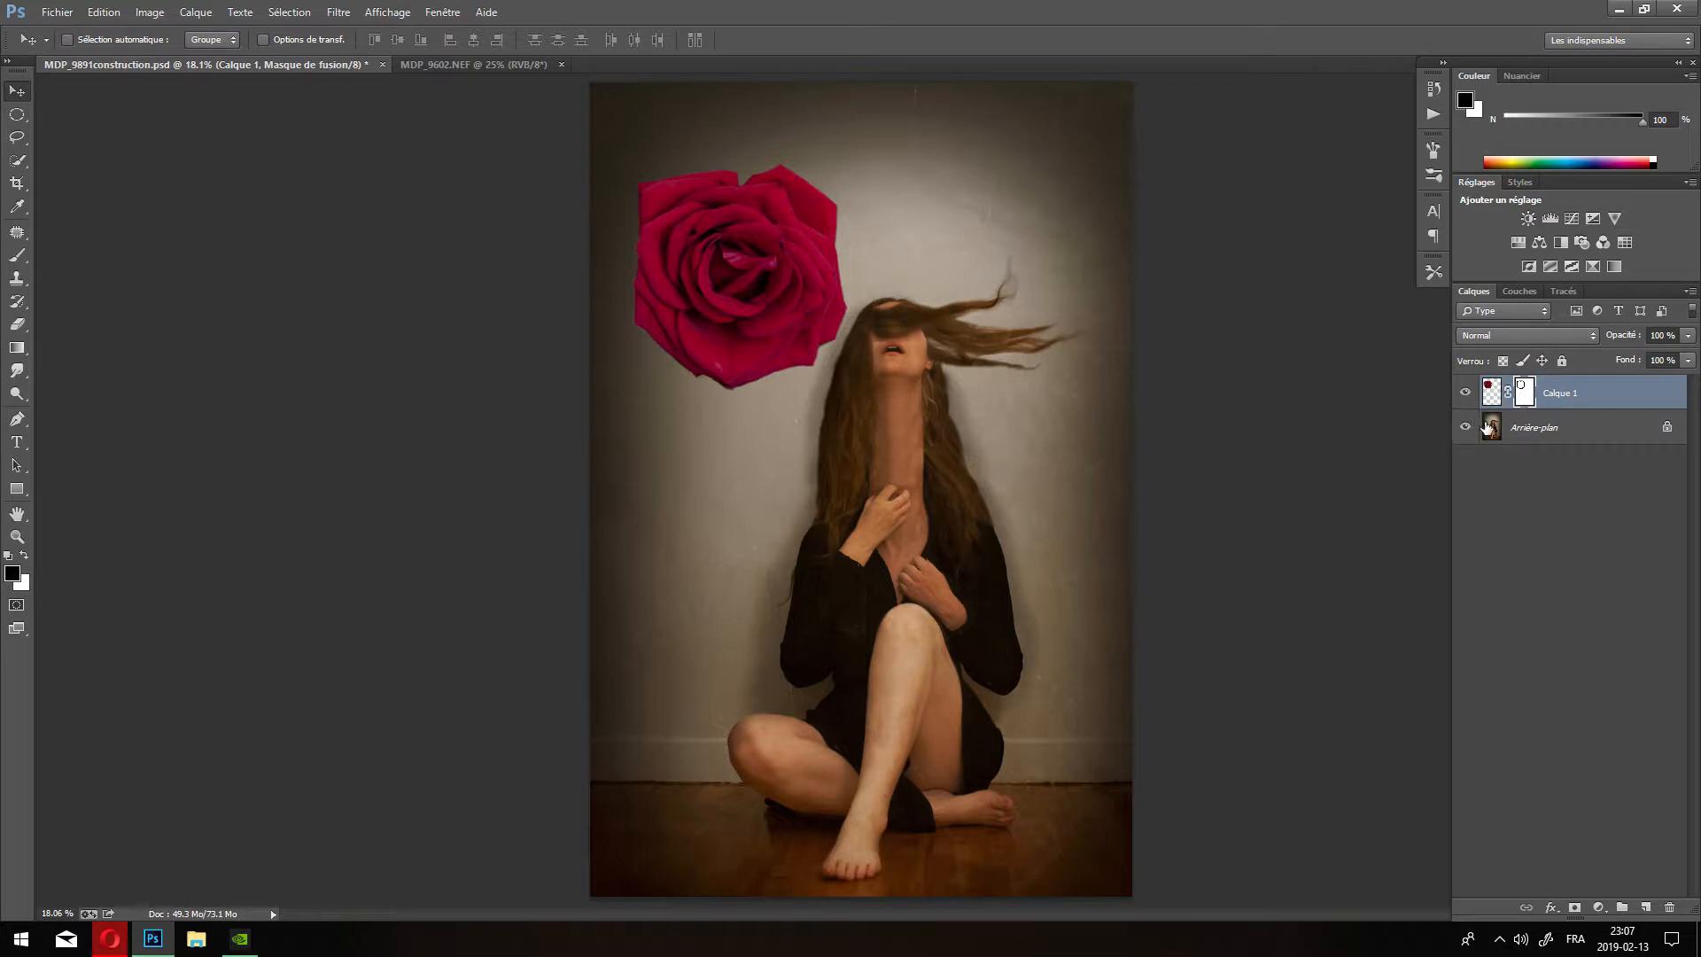
Scale the rose image itself down to about 40% with Free Transform and place it on the wall beside the woman's hair.
{"action": "left_click", "coordinate": [1492, 390]}
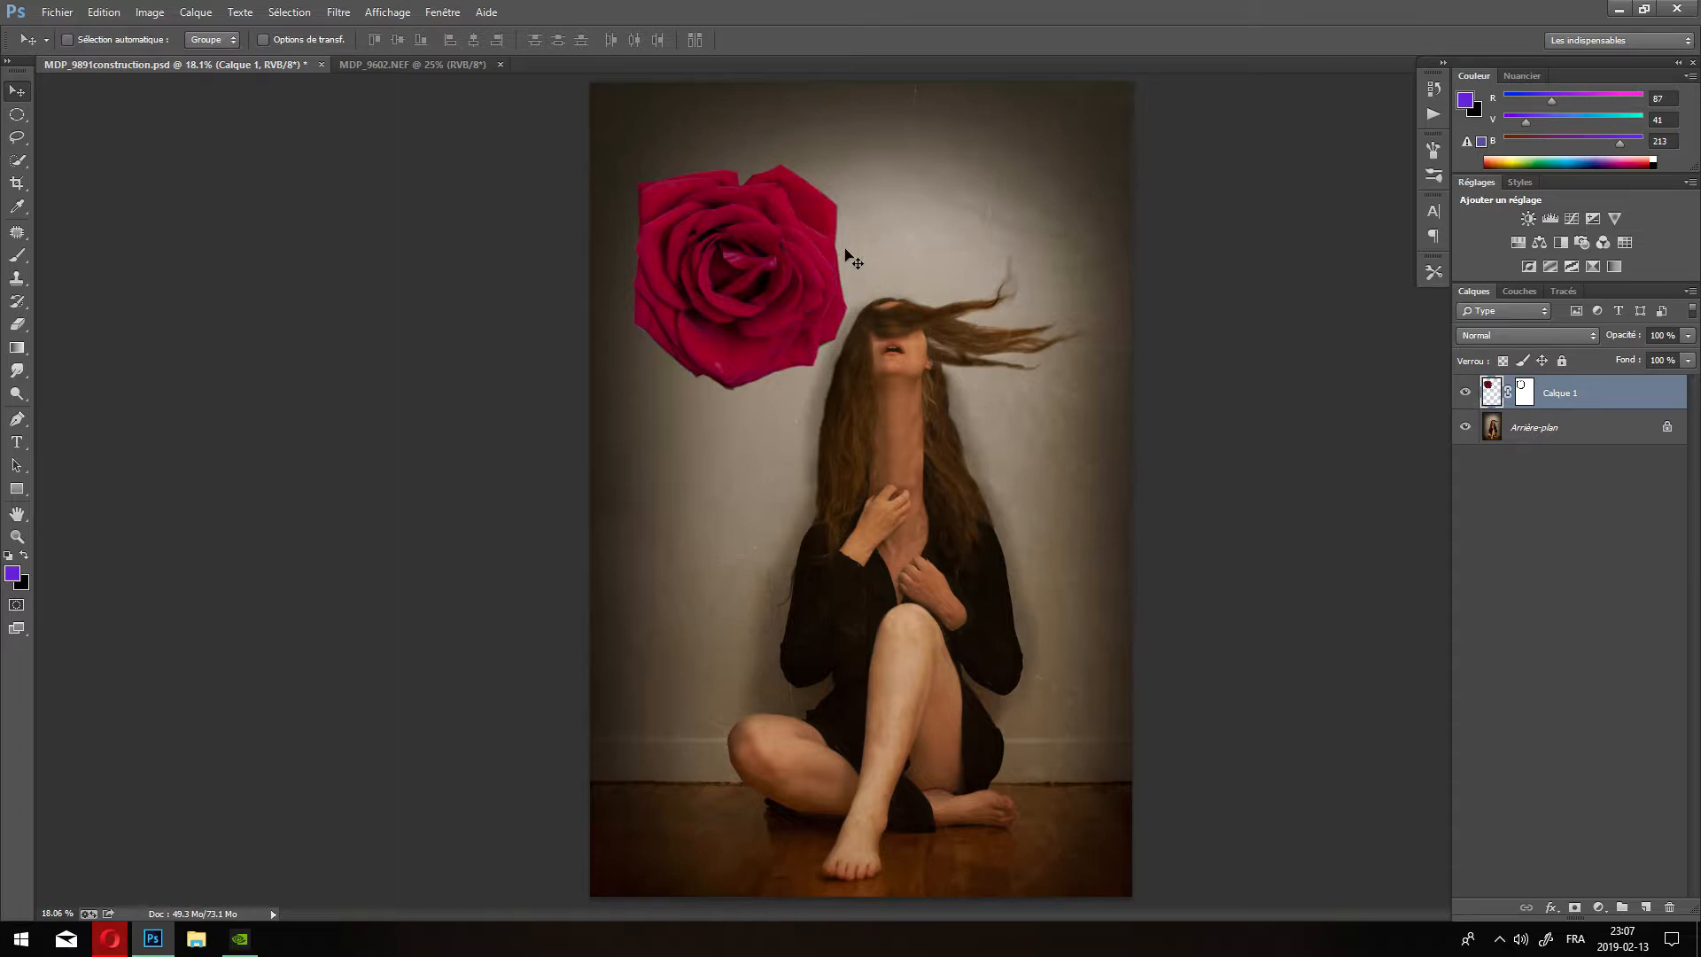
{"action": "key", "text": "ctrl+t"}
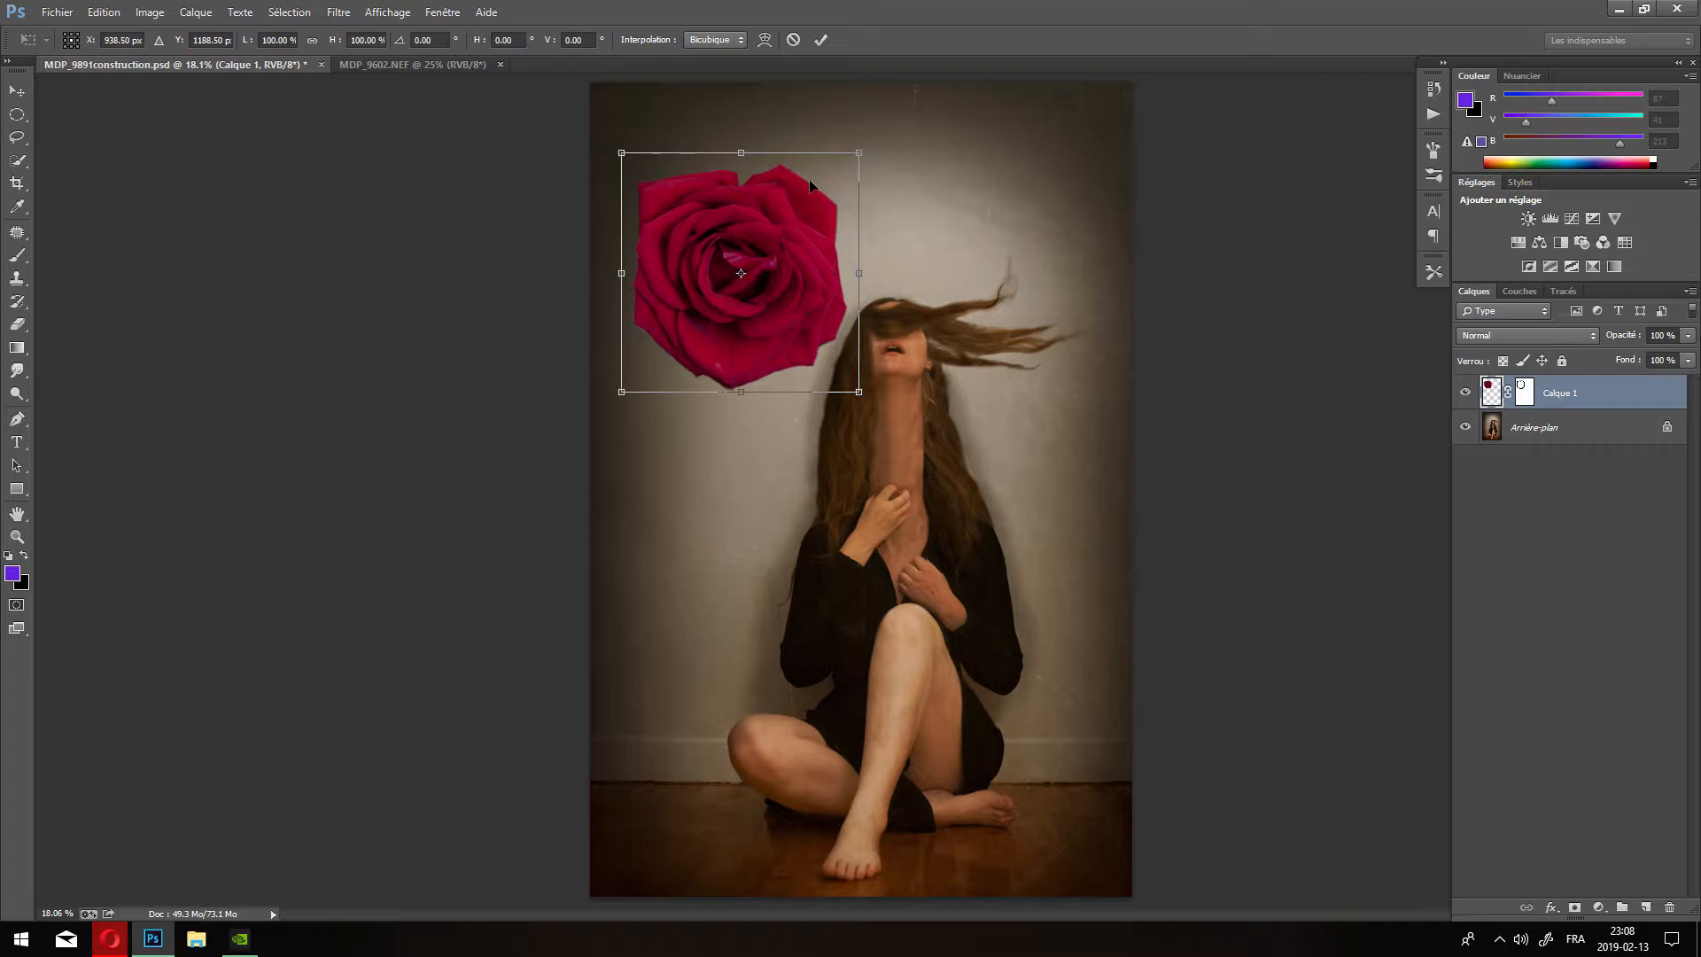
{"action": "left_click_drag", "start_coordinate": [860, 156], "coordinate": [830, 186]}
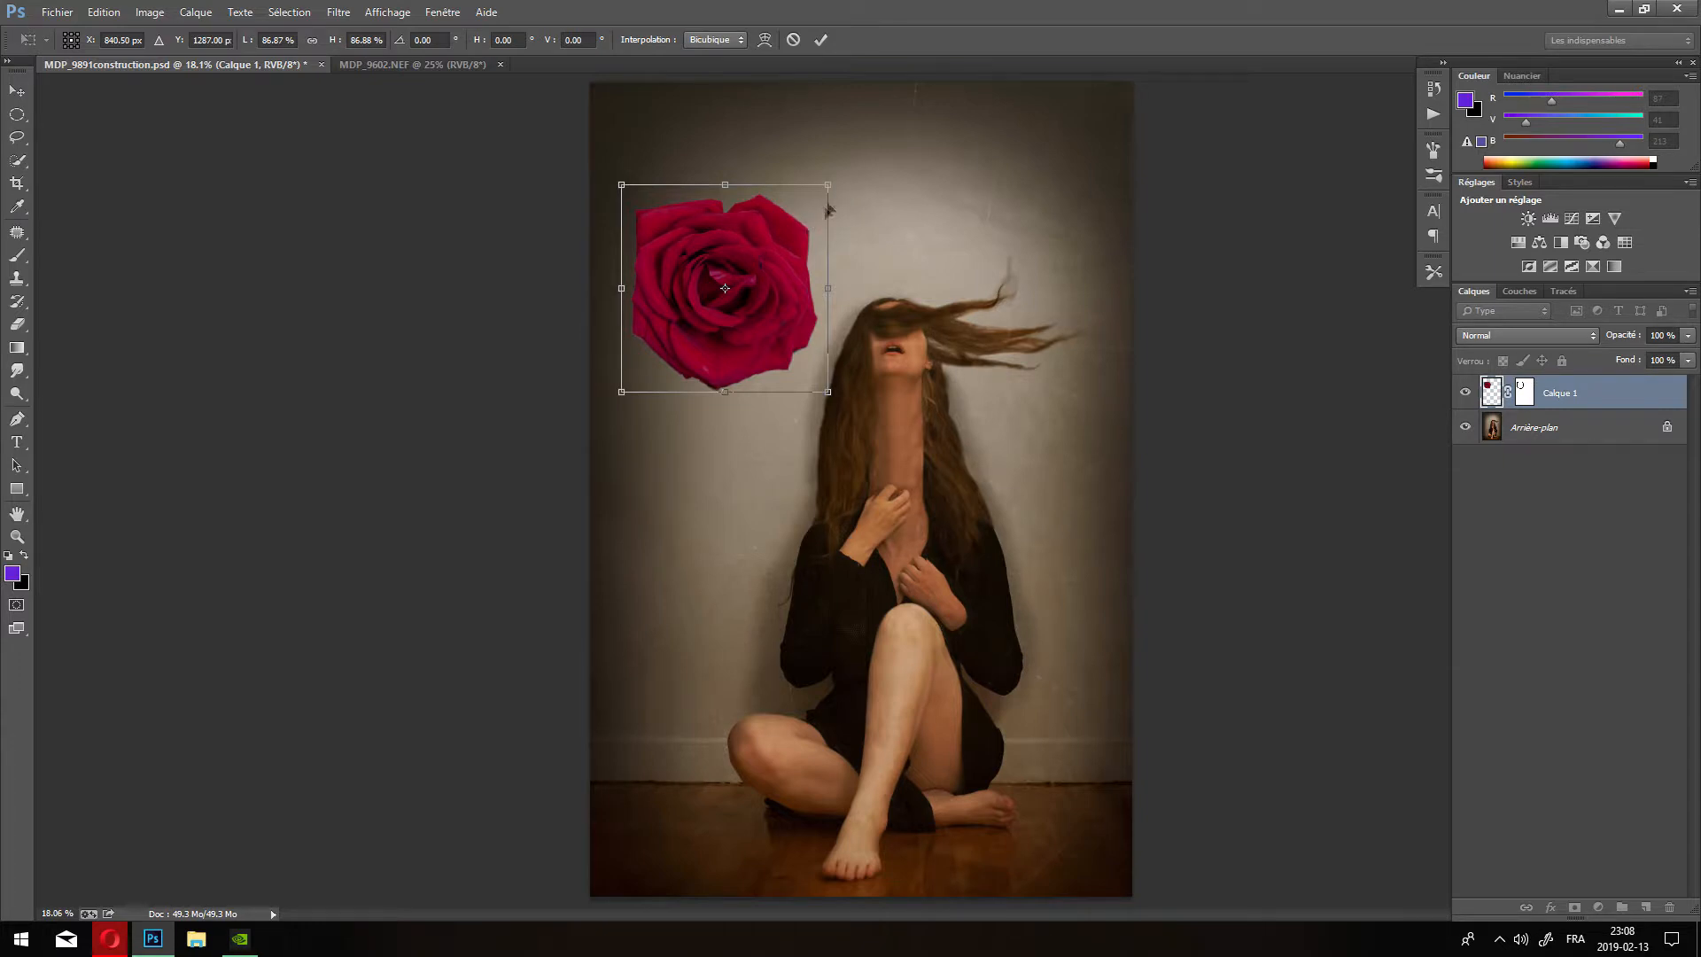
{"action": "left_click_drag", "start_coordinate": [828, 290], "coordinate": [902, 287]}
{"action": "key", "text": "ctrl+z"}
{"action": "left_click_drag", "start_coordinate": [829, 184], "coordinate": [663, 247]}
{"action": "left_click_drag", "start_coordinate": [705, 338], "coordinate": [754, 446]}
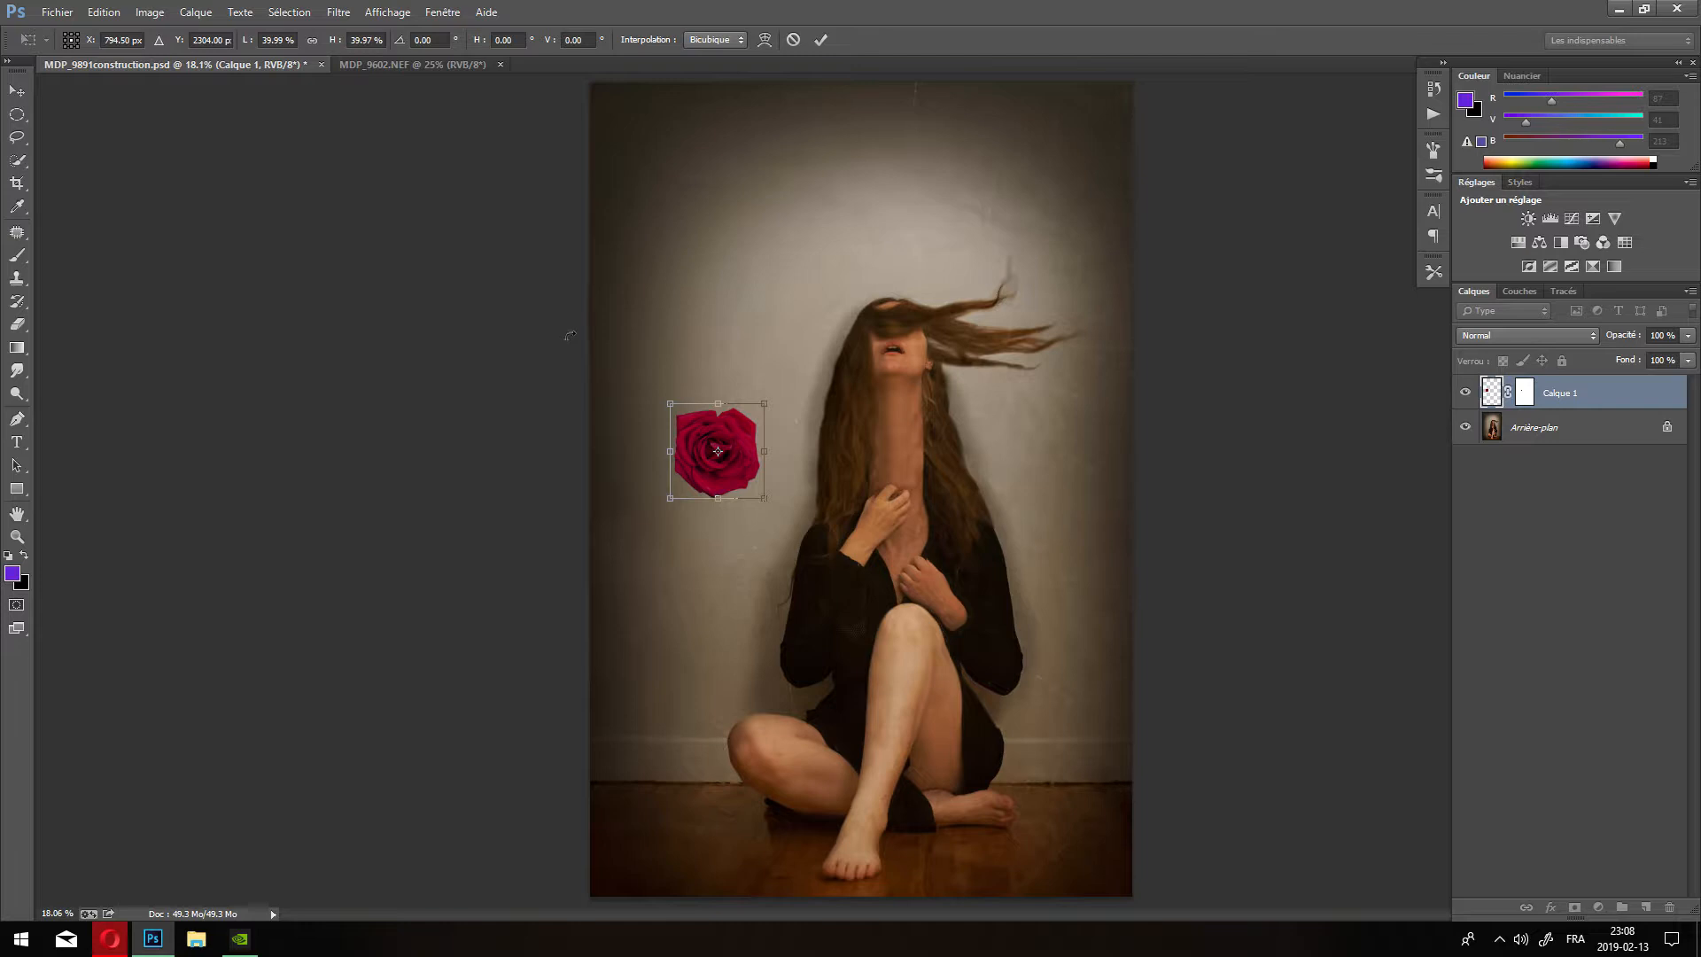
{"action": "left_click", "coordinate": [17, 536]}
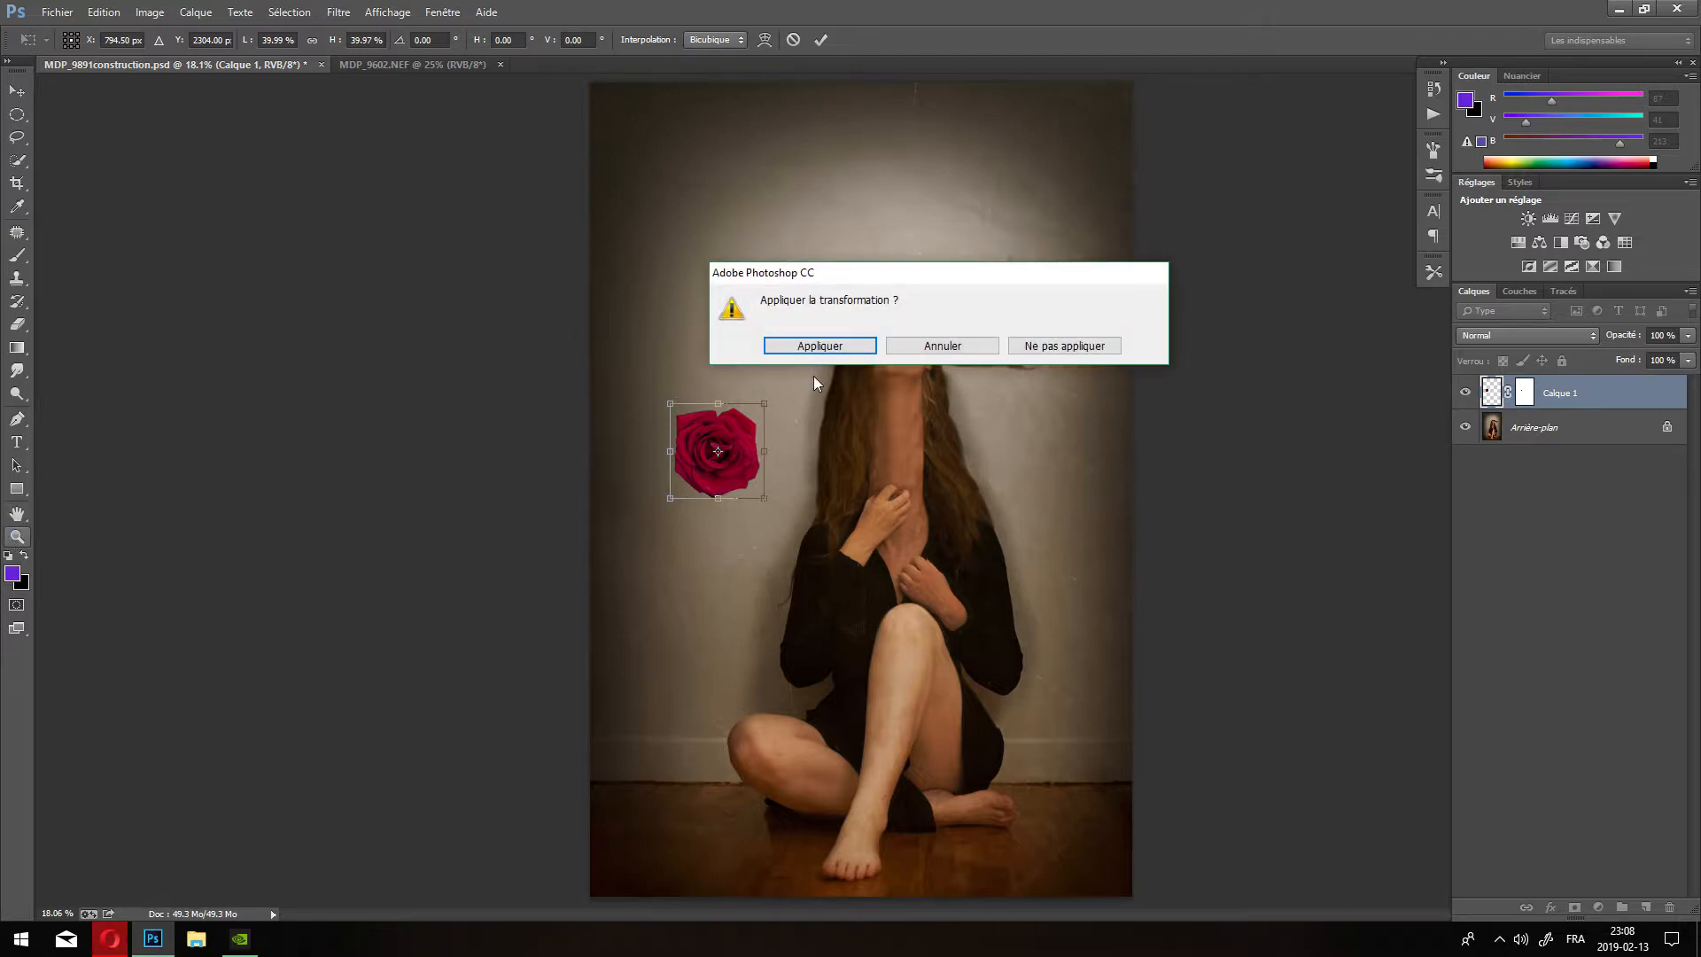
{"action": "left_click", "coordinate": [866, 345]}
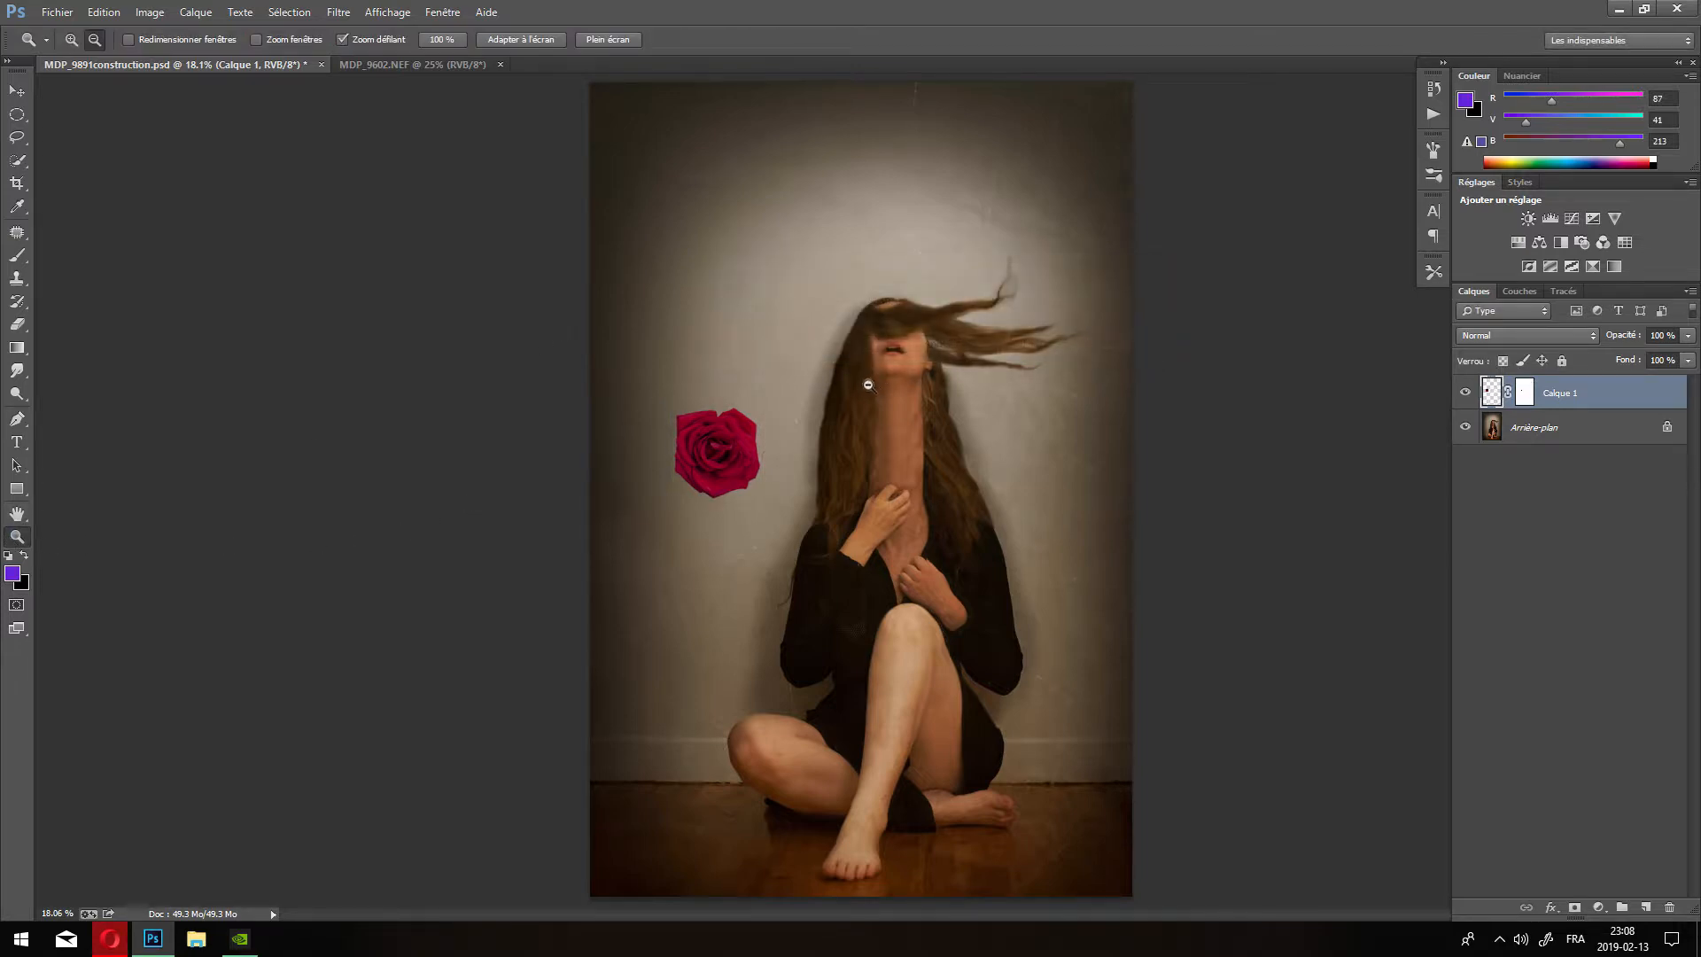
Move the rose from the wall onto the woman's hair, partly covering her face.
{"action": "left_click", "coordinate": [71, 39]}
{"action": "left_click", "coordinate": [890, 363]}
{"action": "left_click", "coordinate": [889, 363]}
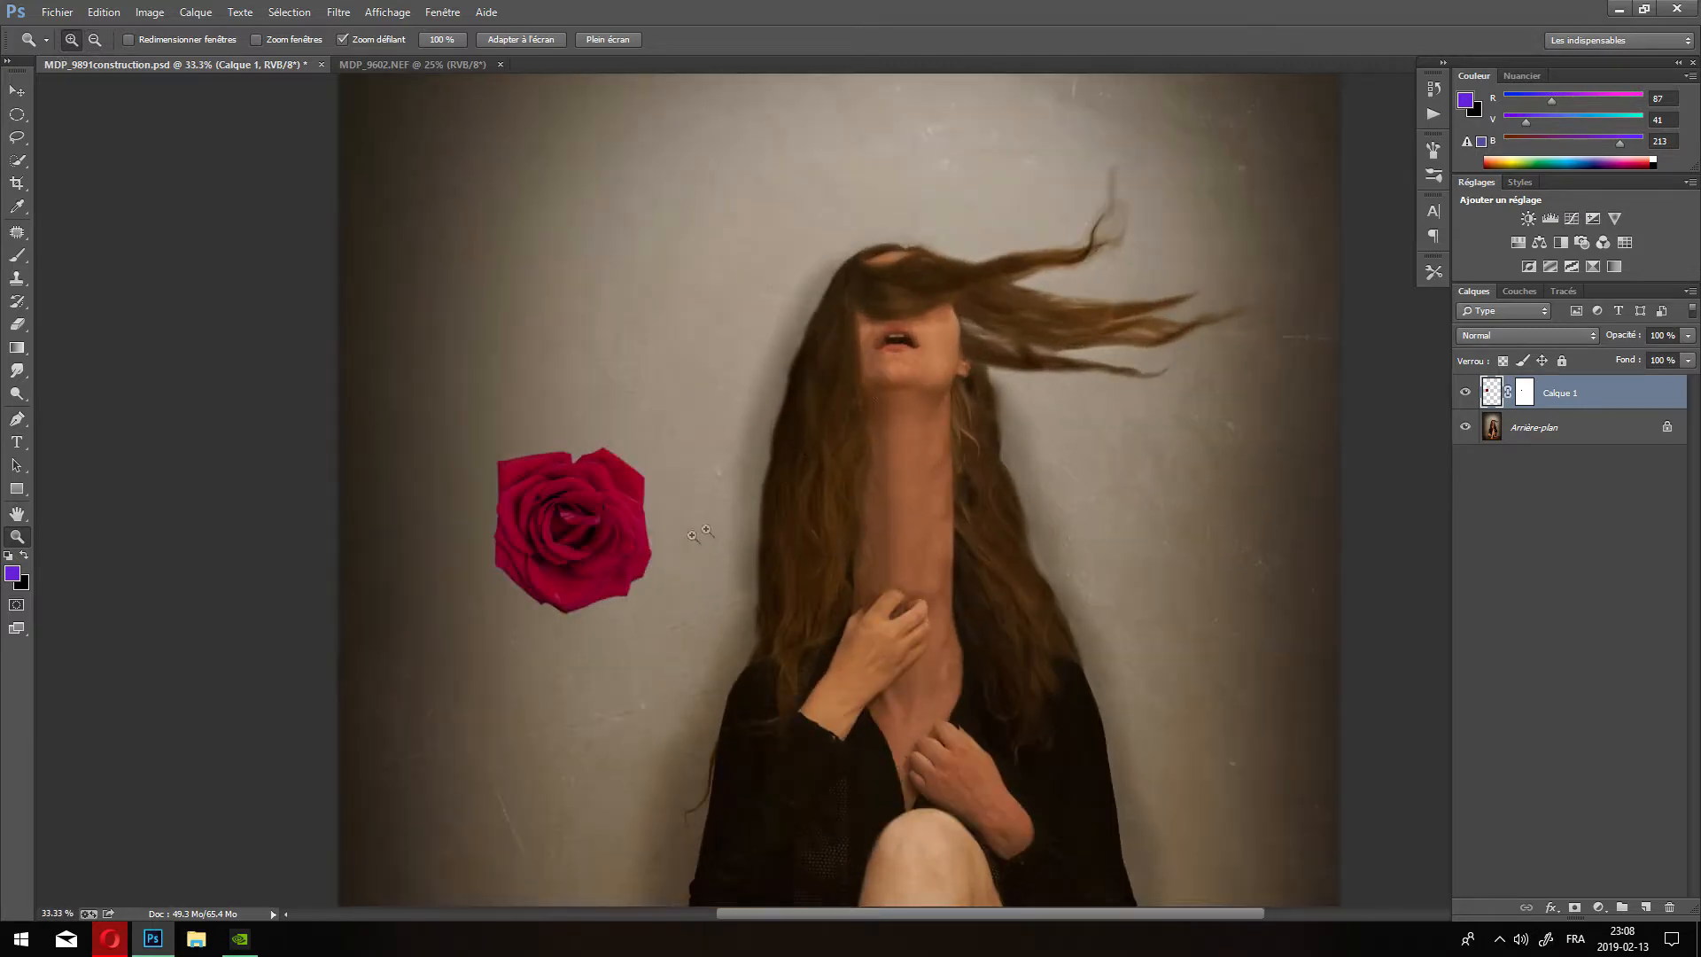
{"action": "left_click", "coordinate": [9, 96]}
{"action": "left_click_drag", "start_coordinate": [580, 565], "coordinate": [851, 431]}
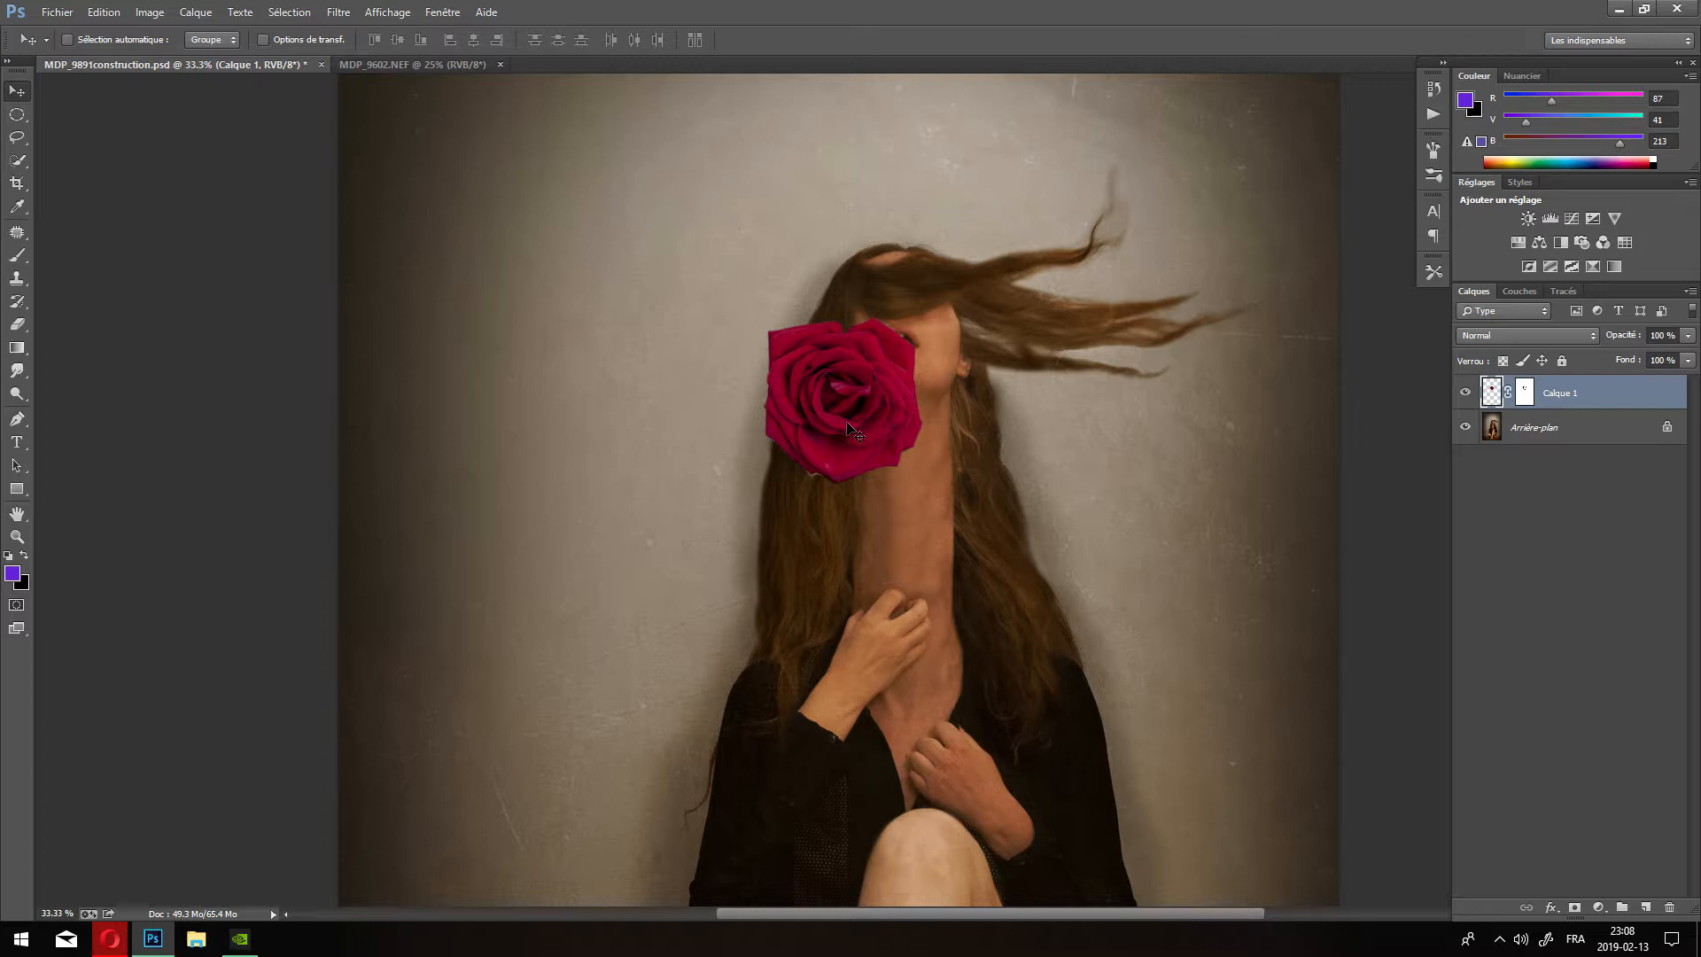
Scale the rose down to about 32.5% with Free Transform and place it in the hair beside the woman's mouth.
{"action": "key", "text": "ctrl+t"}
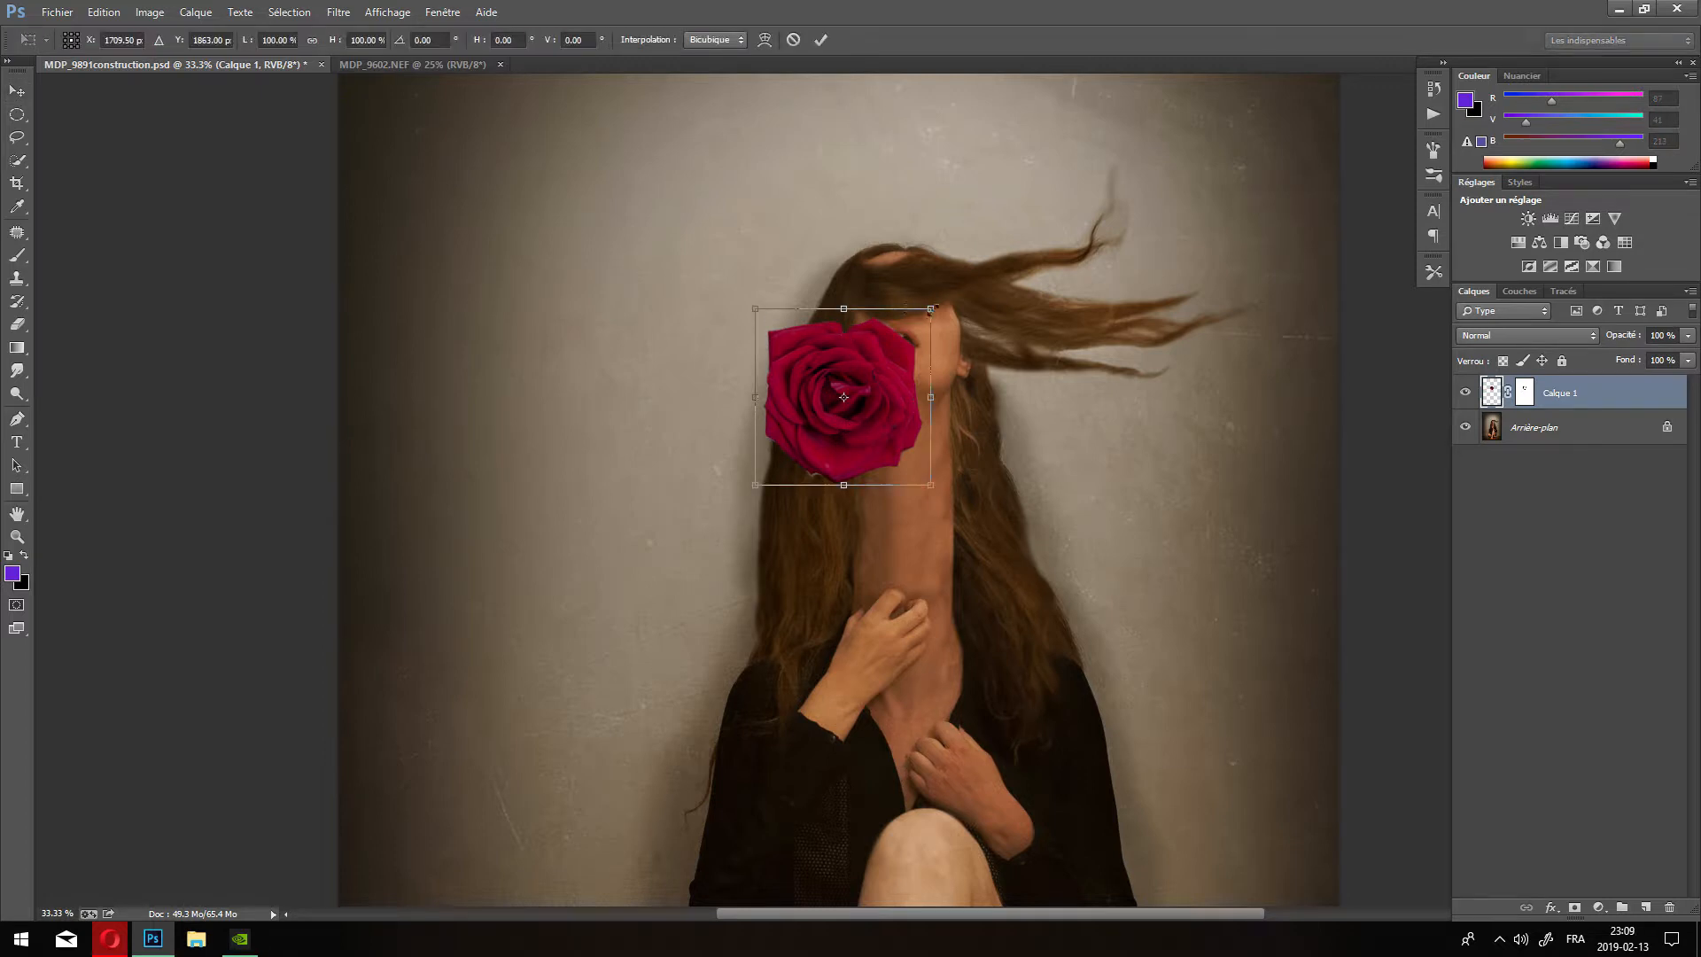
{"action": "left_click_drag", "start_coordinate": [932, 309], "coordinate": [843, 393]}
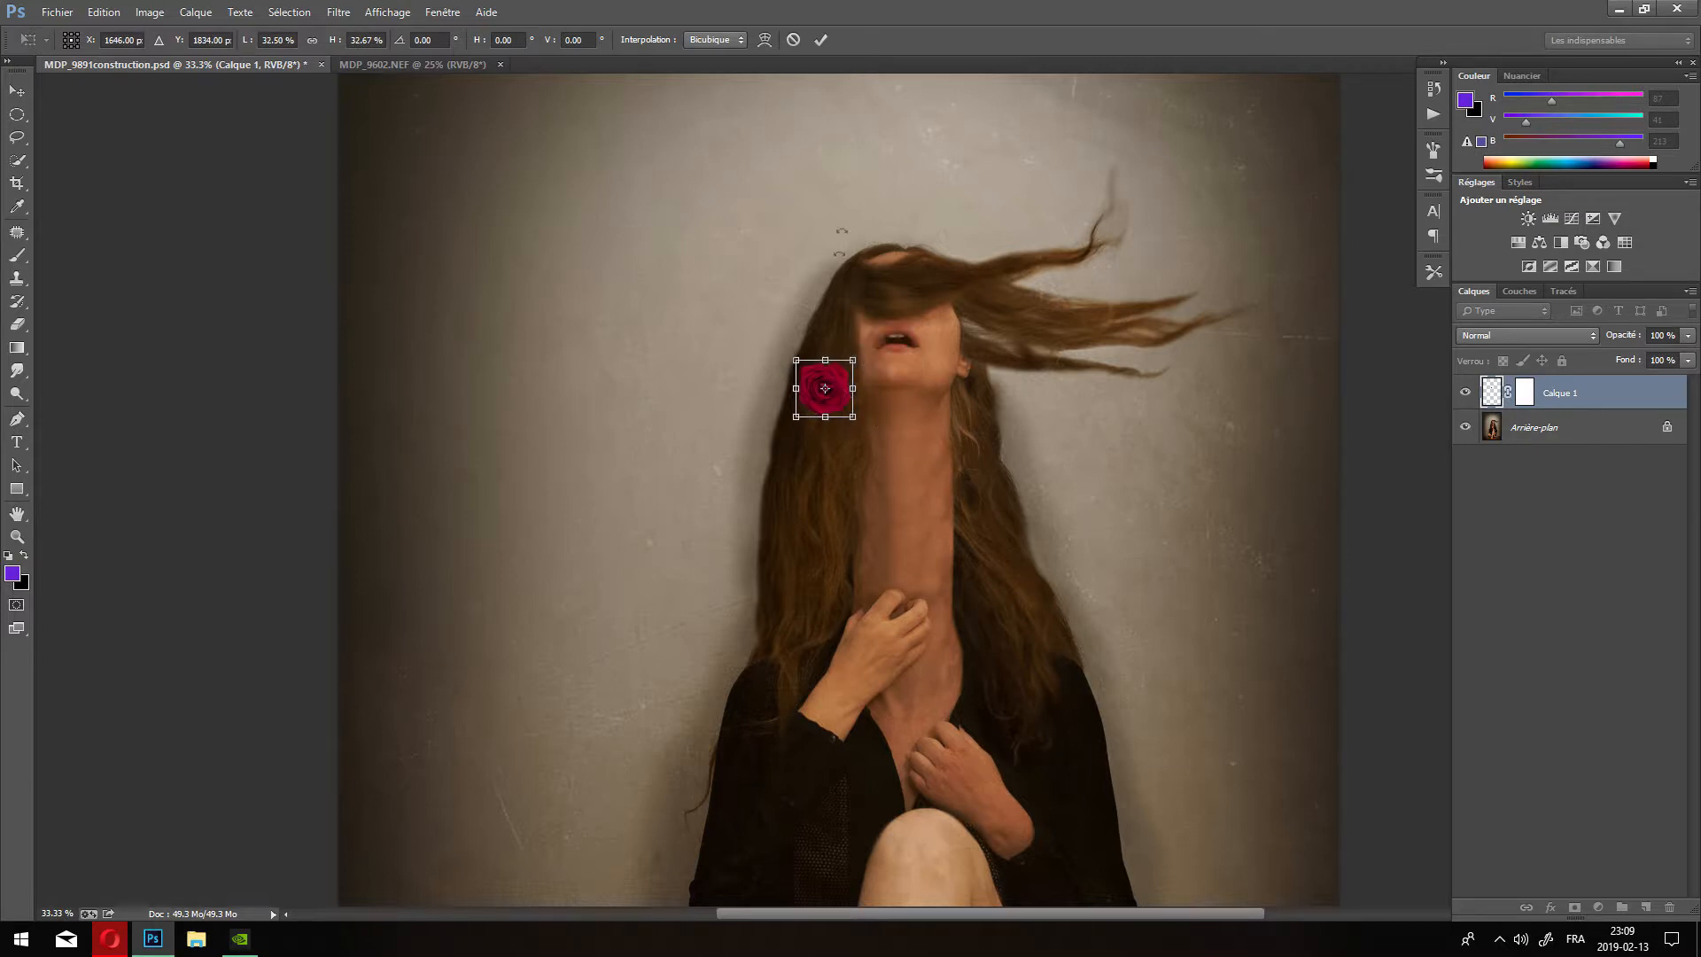
{"action": "left_click", "coordinate": [820, 39]}
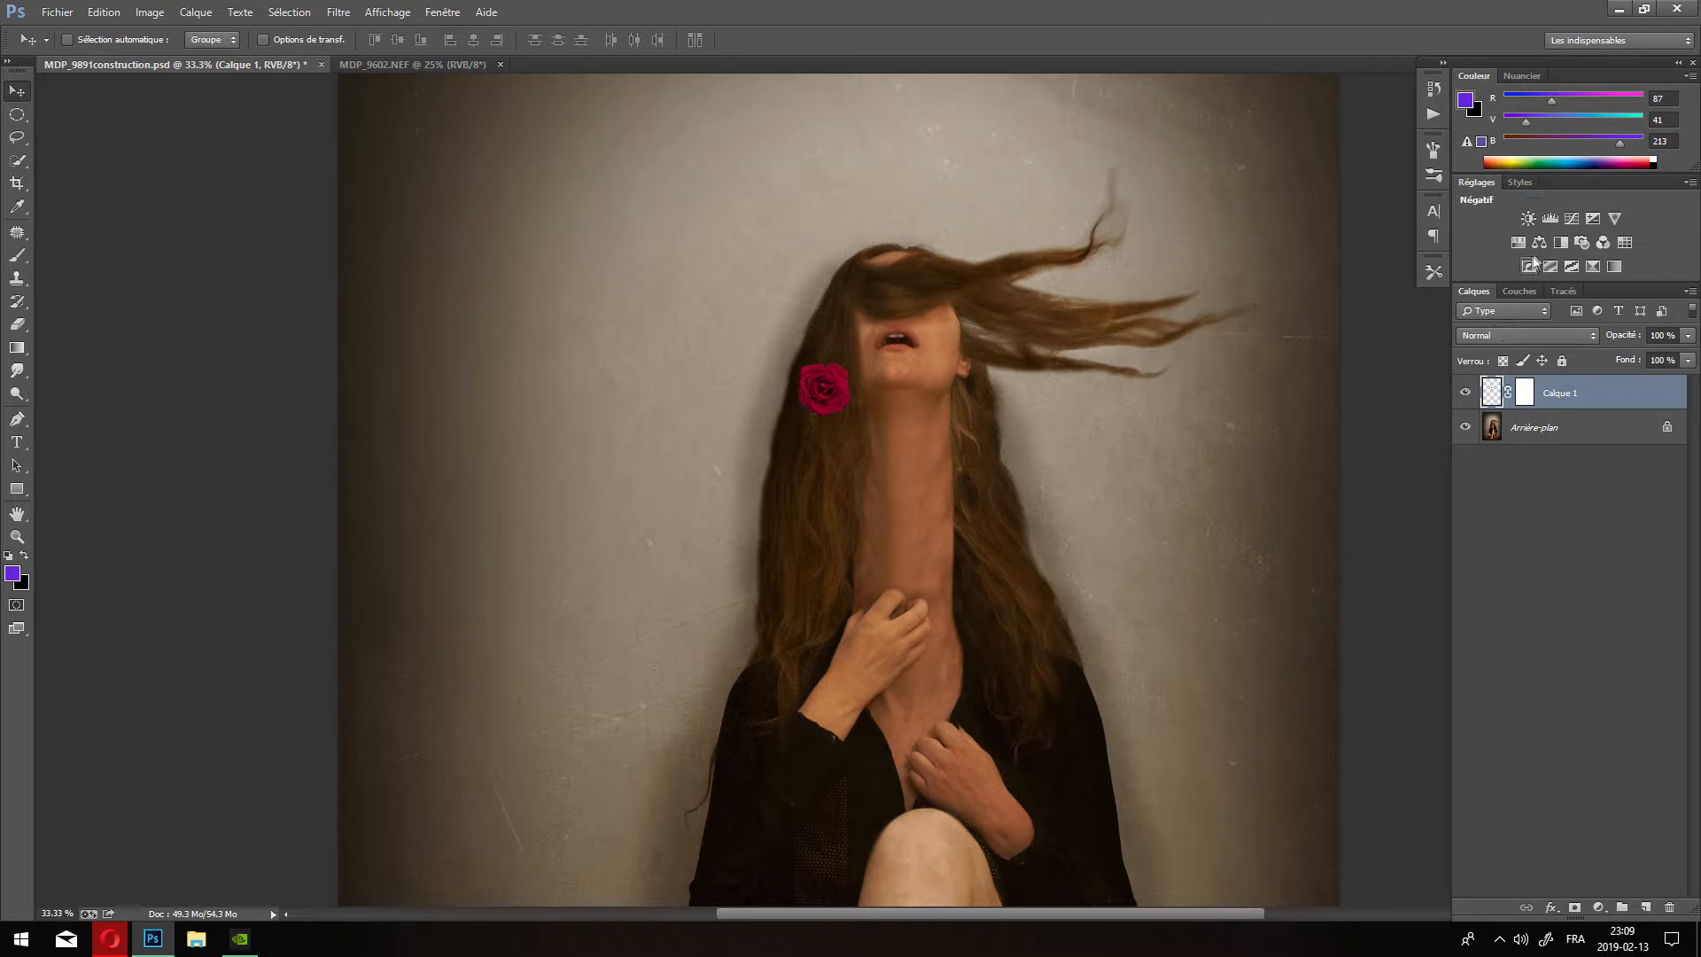
Add a Curves adjustment layer, try a red channel highlight output of 194 on the whole picture, and restore it to 255.
{"action": "left_click", "coordinate": [1574, 219]}
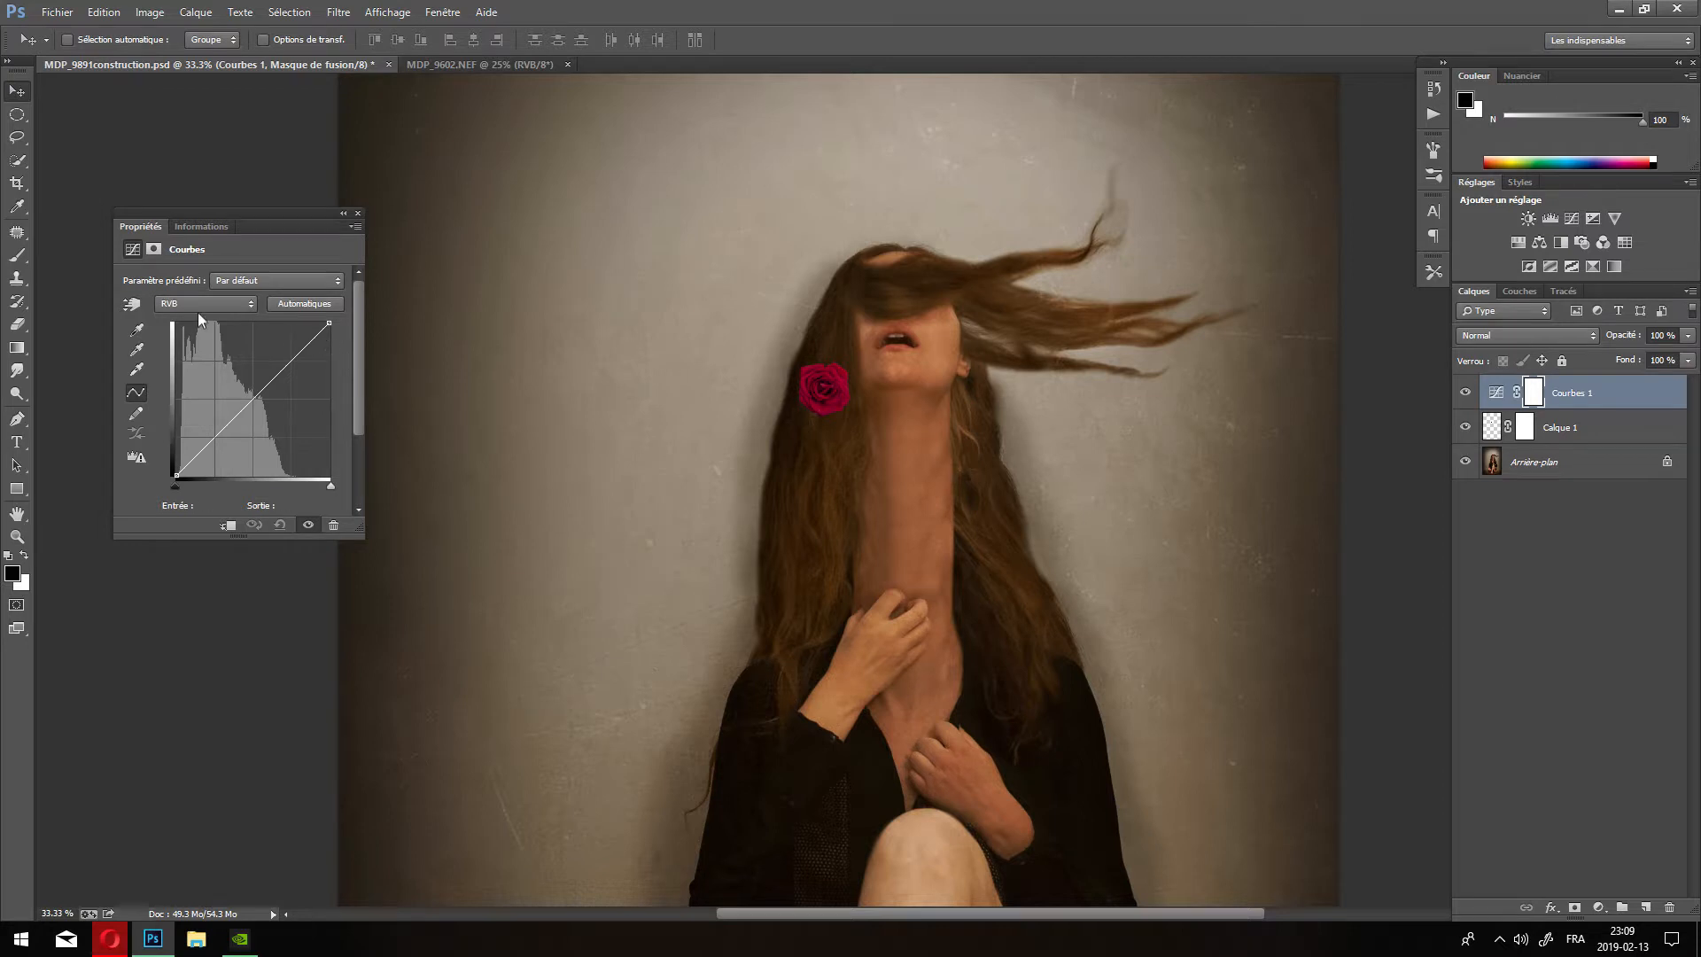
{"action": "left_click", "coordinate": [199, 312]}
{"action": "left_click", "coordinate": [217, 337]}
{"action": "left_click_drag", "start_coordinate": [334, 324], "coordinate": [356, 360]}
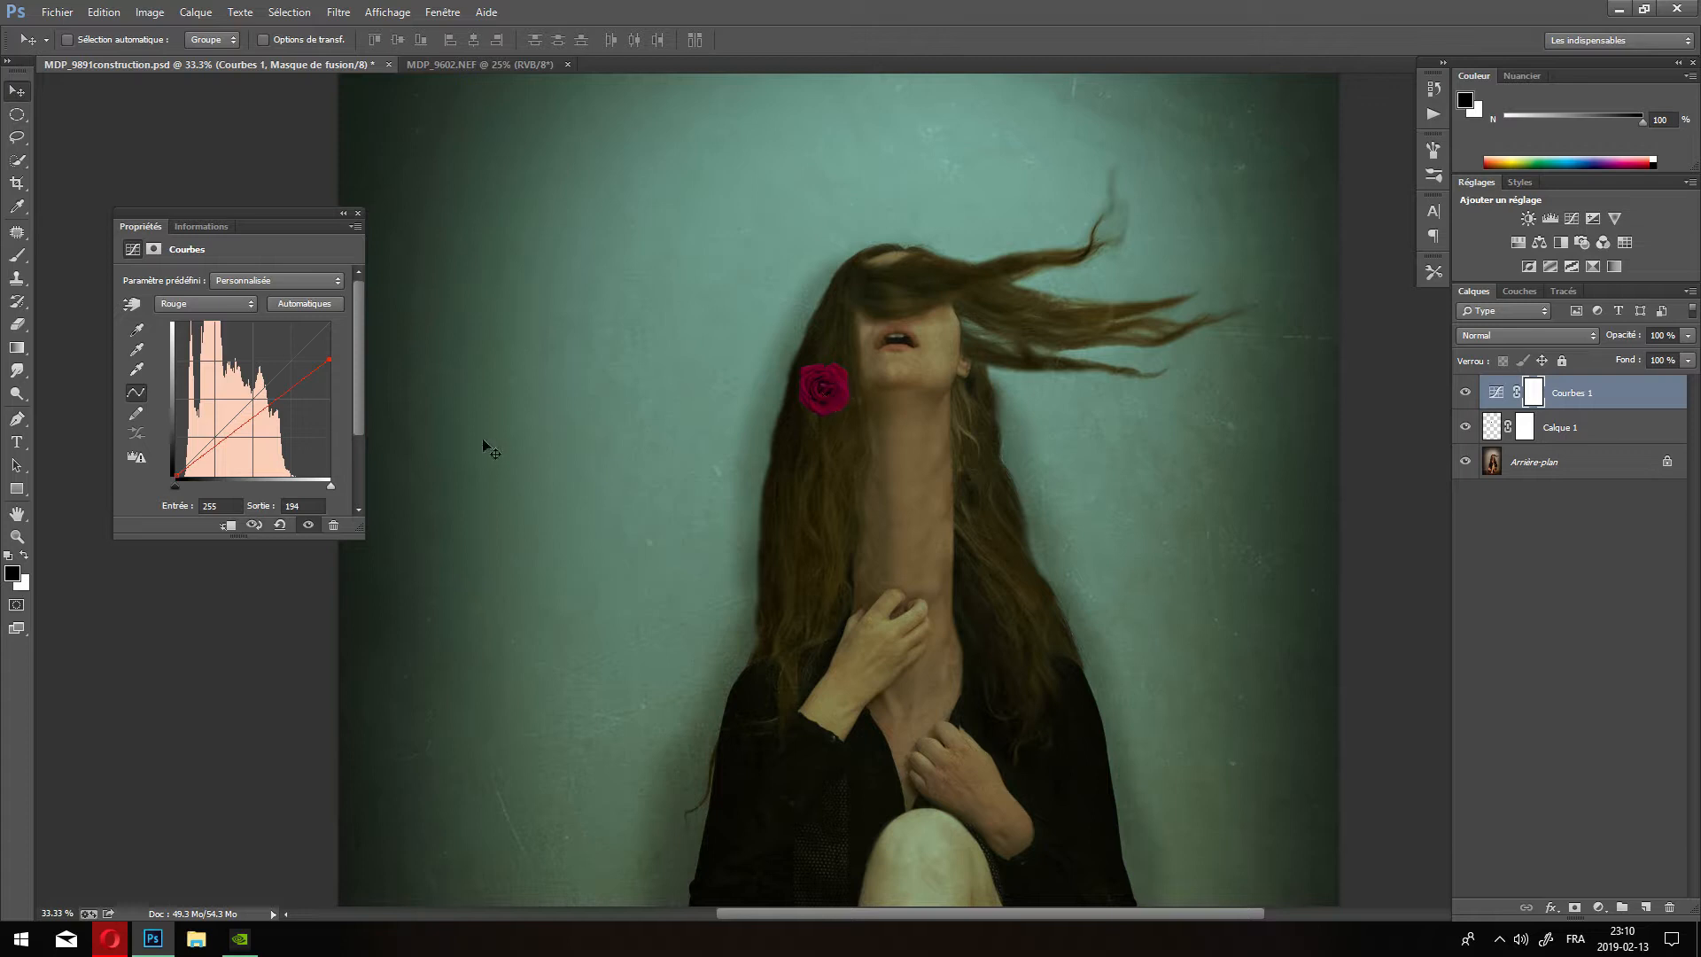
{"action": "left_click_drag", "start_coordinate": [327, 362], "coordinate": [330, 325]}
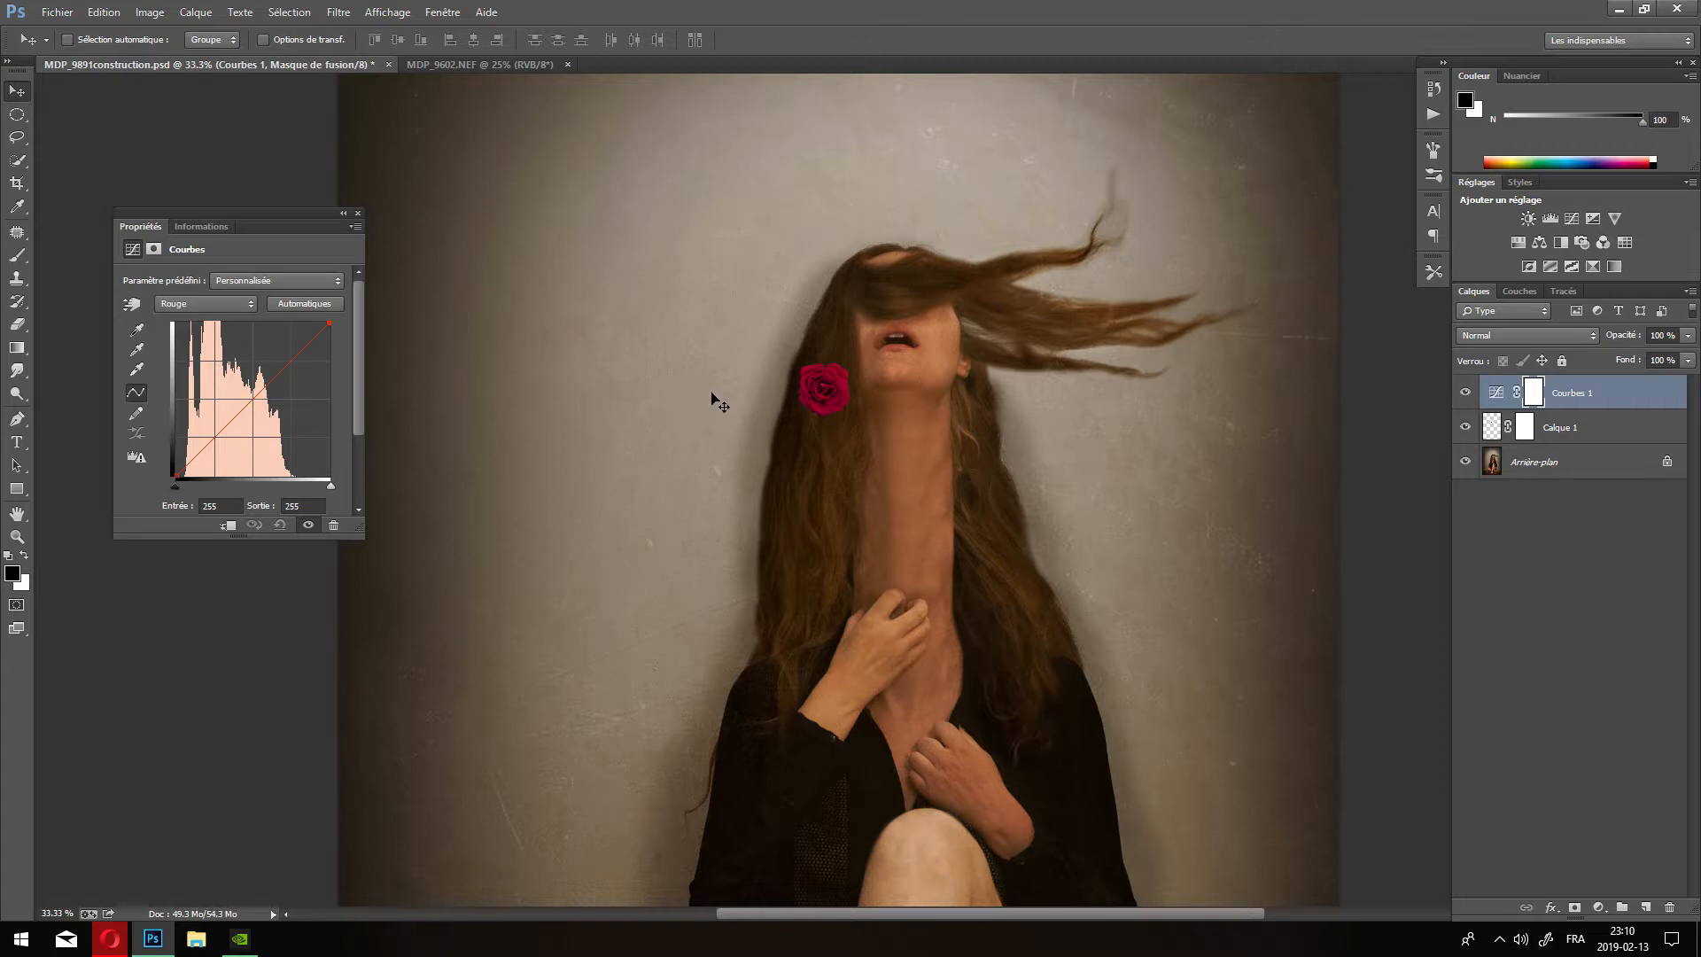
Select the Curves adjustment and clip it to the rose layer.
{"action": "left_click", "coordinate": [1502, 397]}
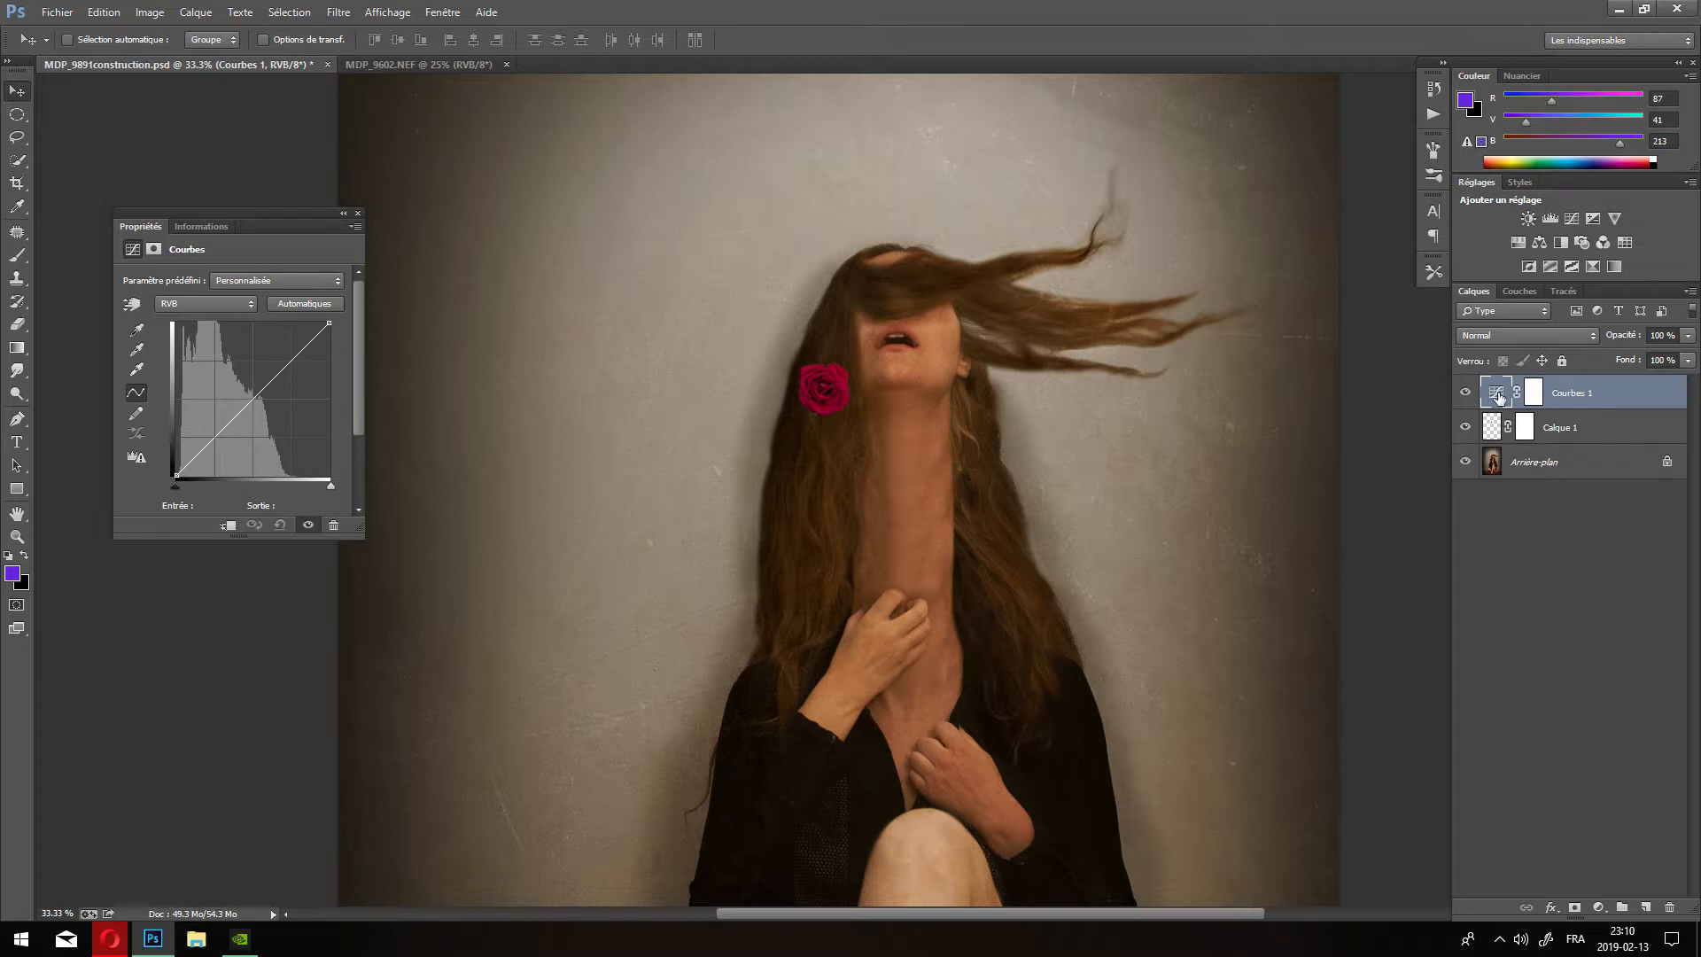
{"action": "left_click_drag", "start_coordinate": [289, 228], "coordinate": [352, 305]}
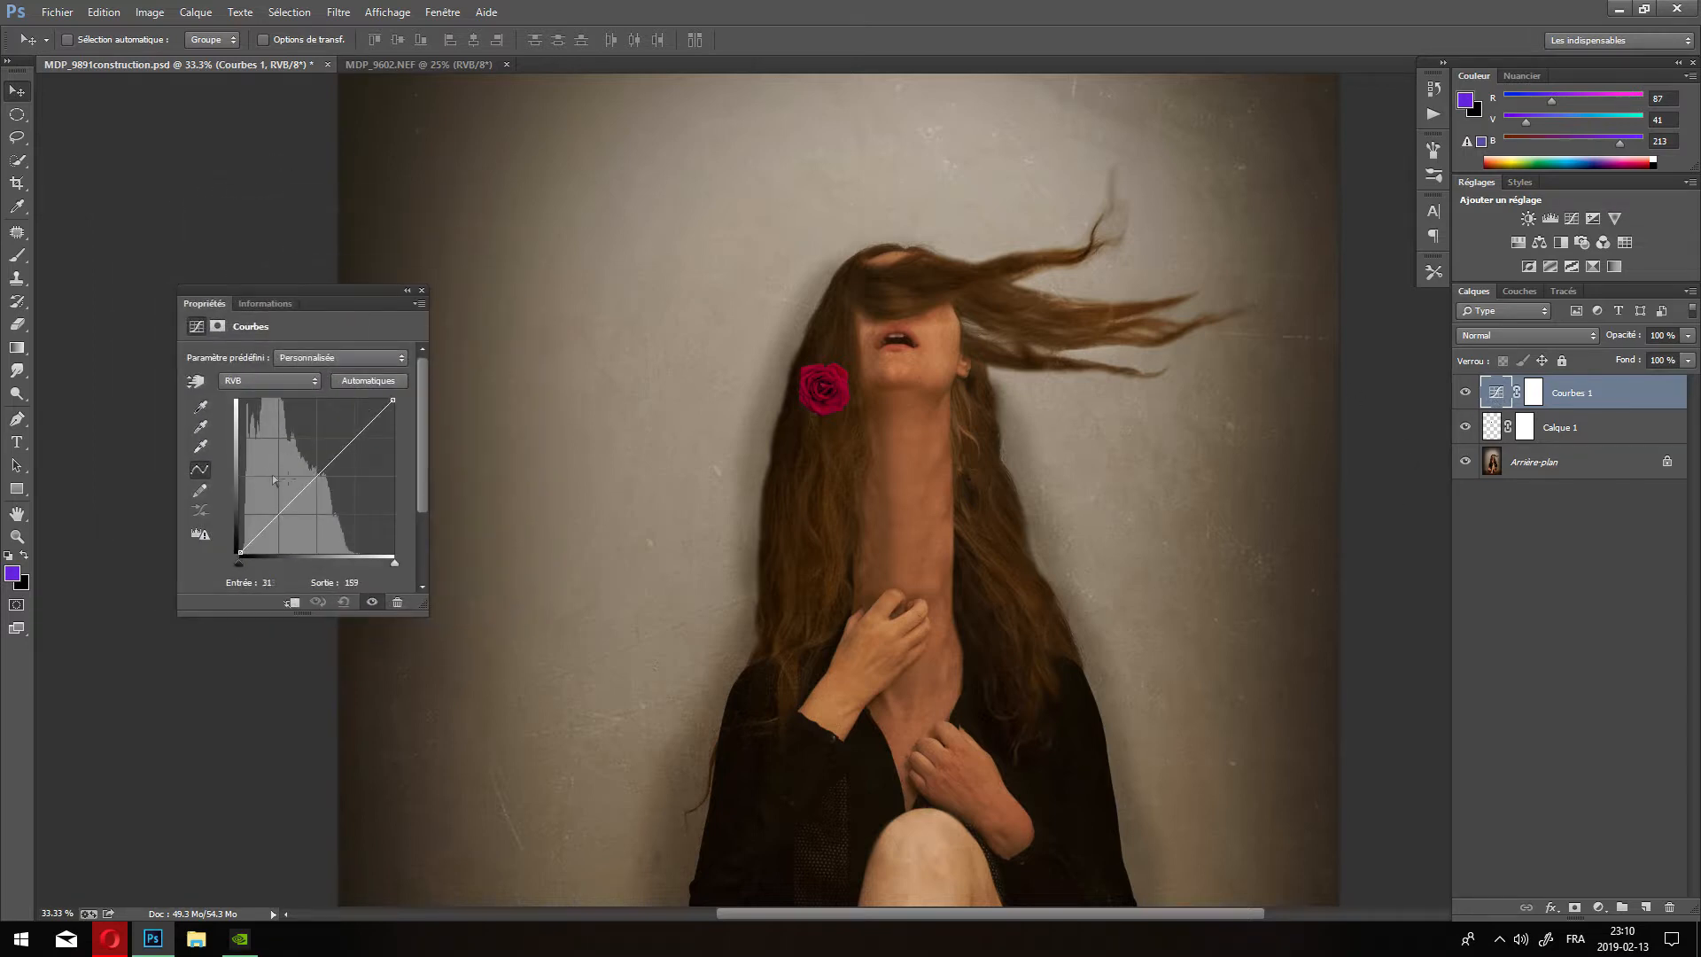
{"action": "left_click", "coordinate": [295, 603]}
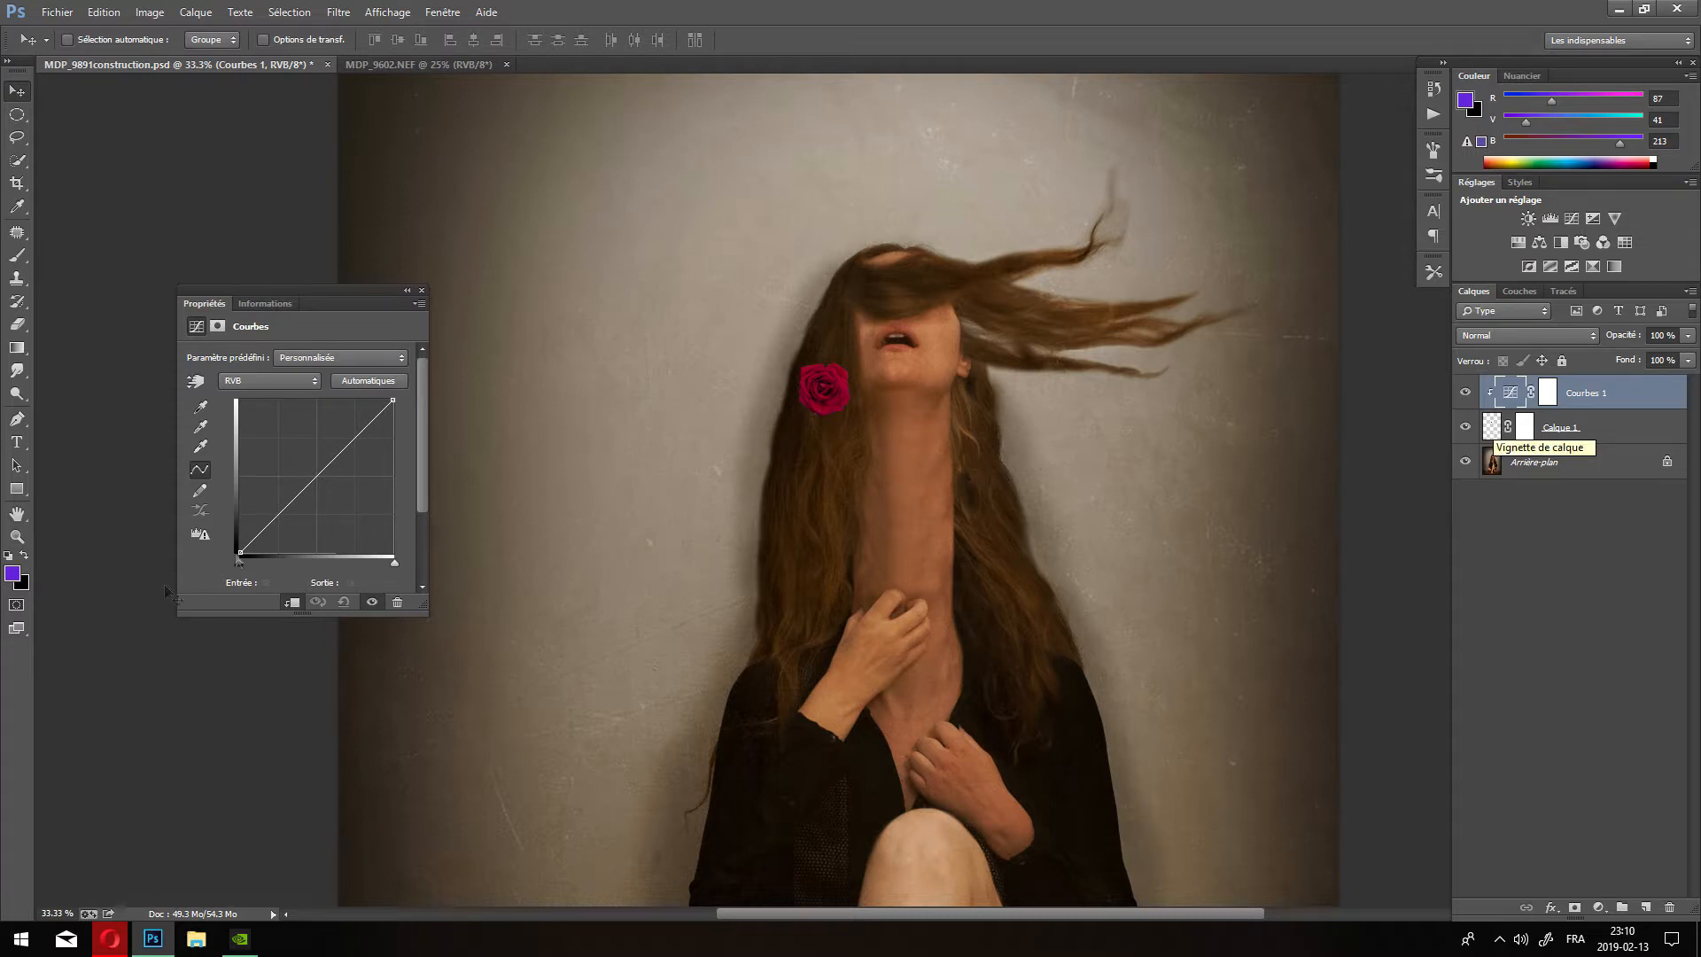
Lower the highlight output of the clipped curve's red channel to 173.
{"action": "left_click", "coordinate": [296, 381]}
{"action": "left_click", "coordinate": [280, 410]}
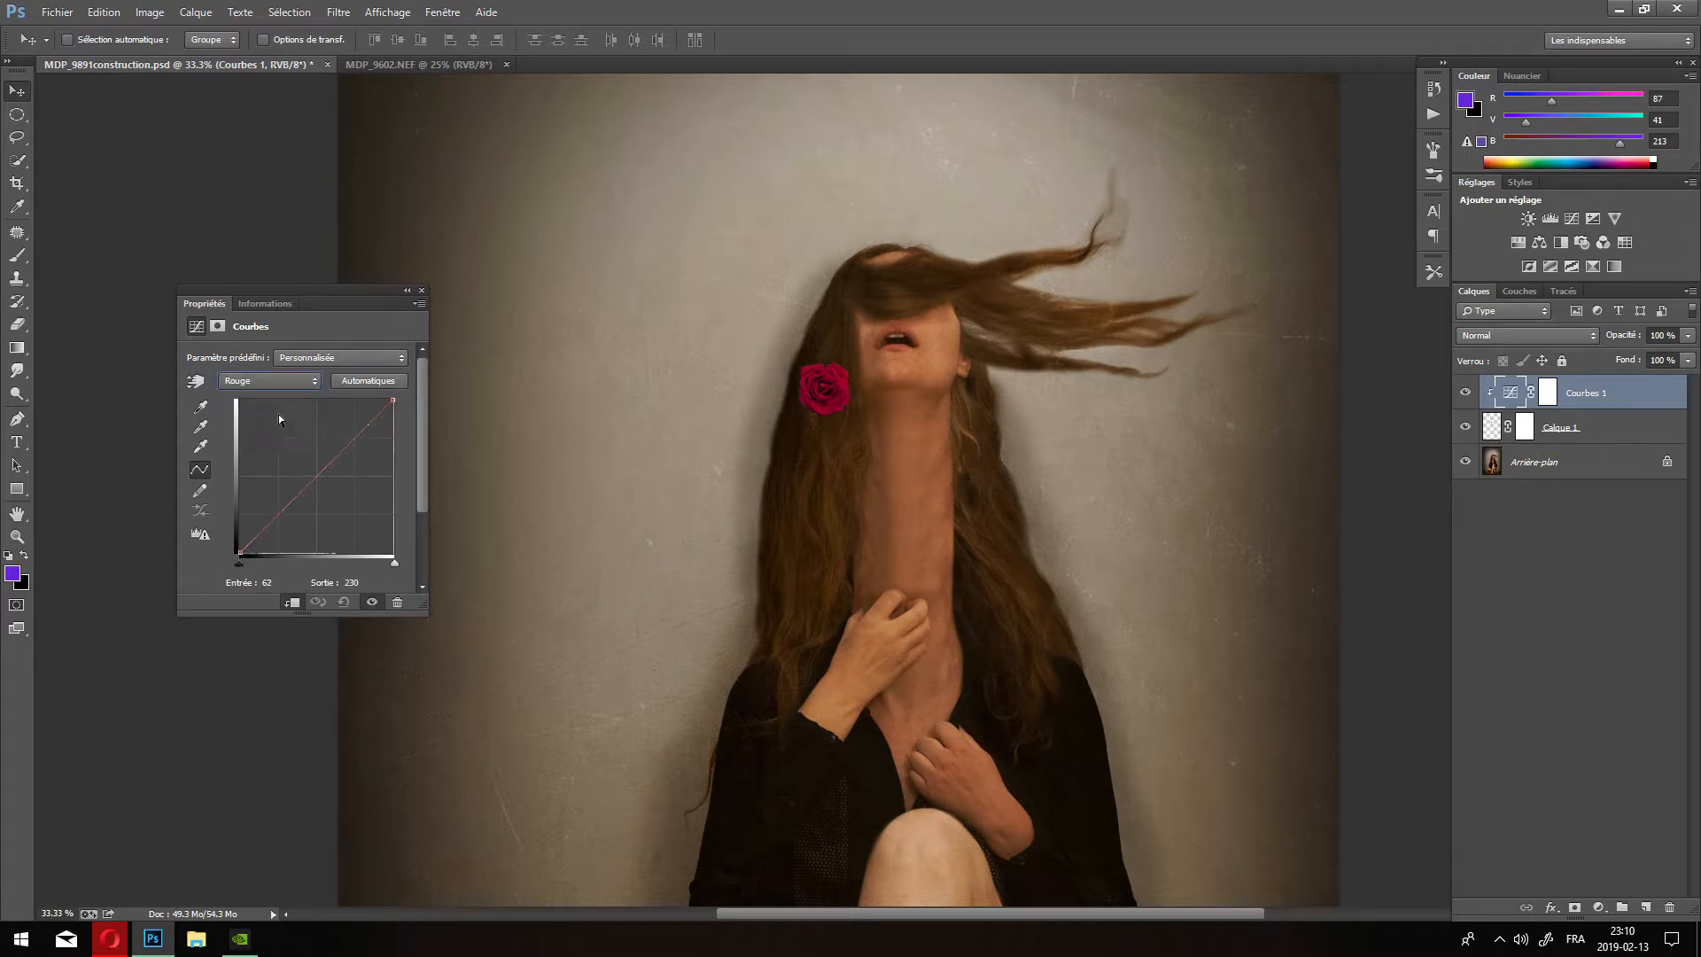
{"action": "left_click_drag", "start_coordinate": [393, 400], "coordinate": [451, 395]}
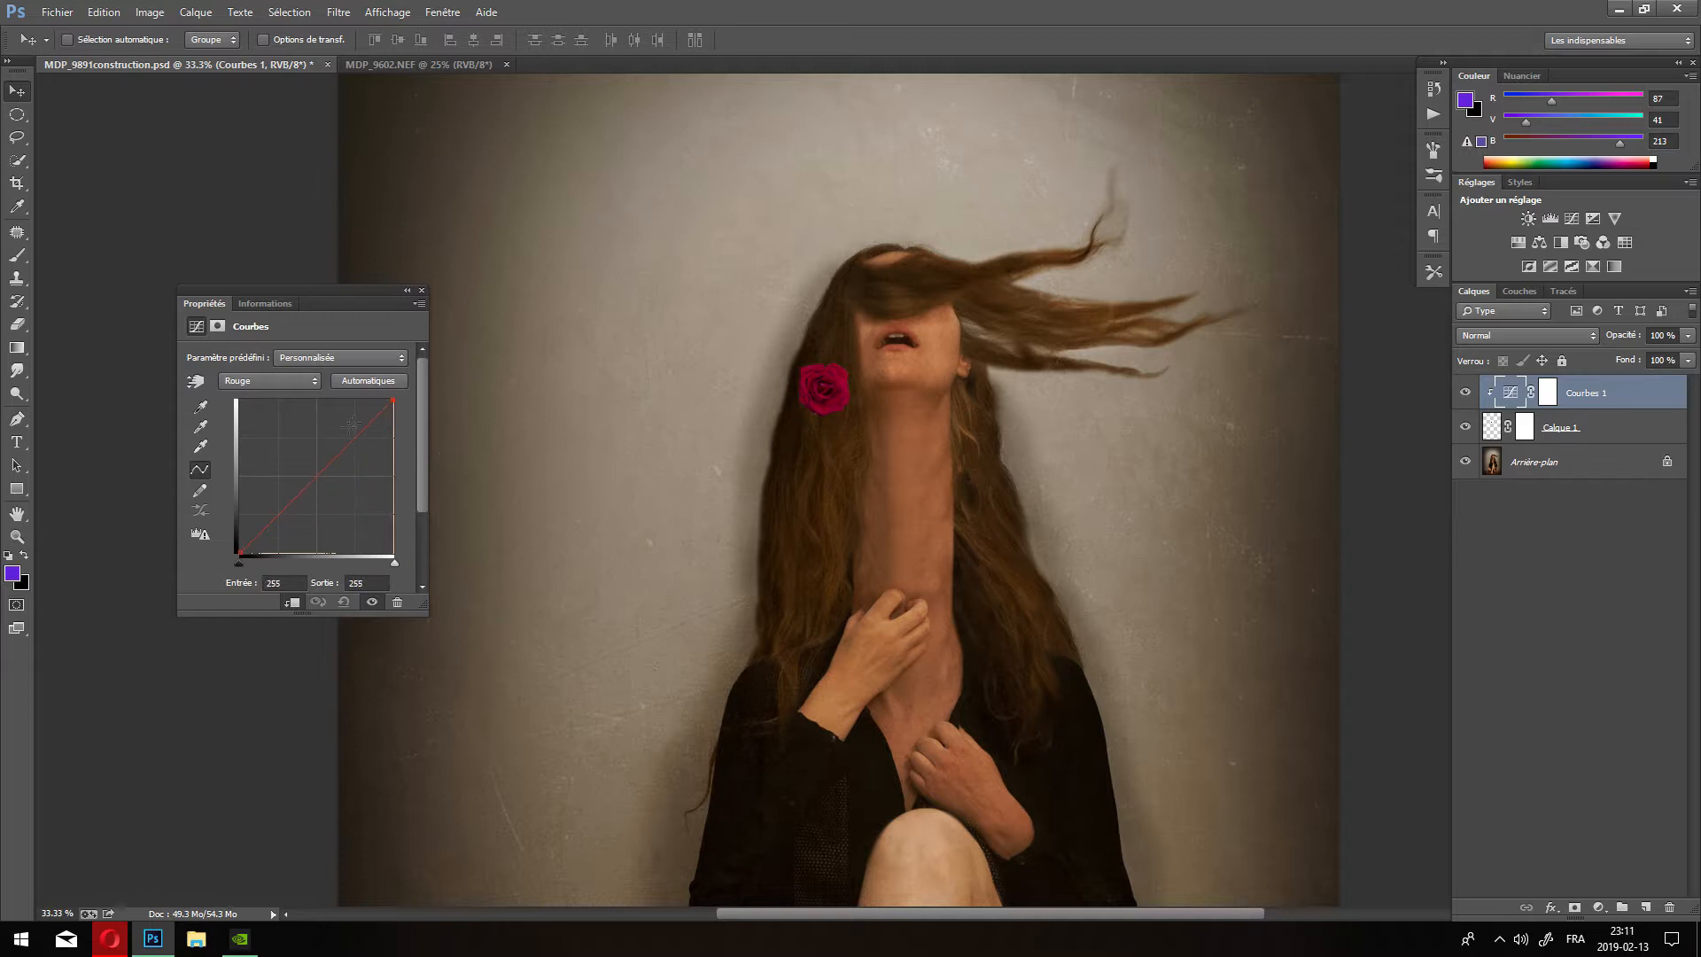
{"action": "left_click_drag", "start_coordinate": [393, 398], "coordinate": [398, 446]}
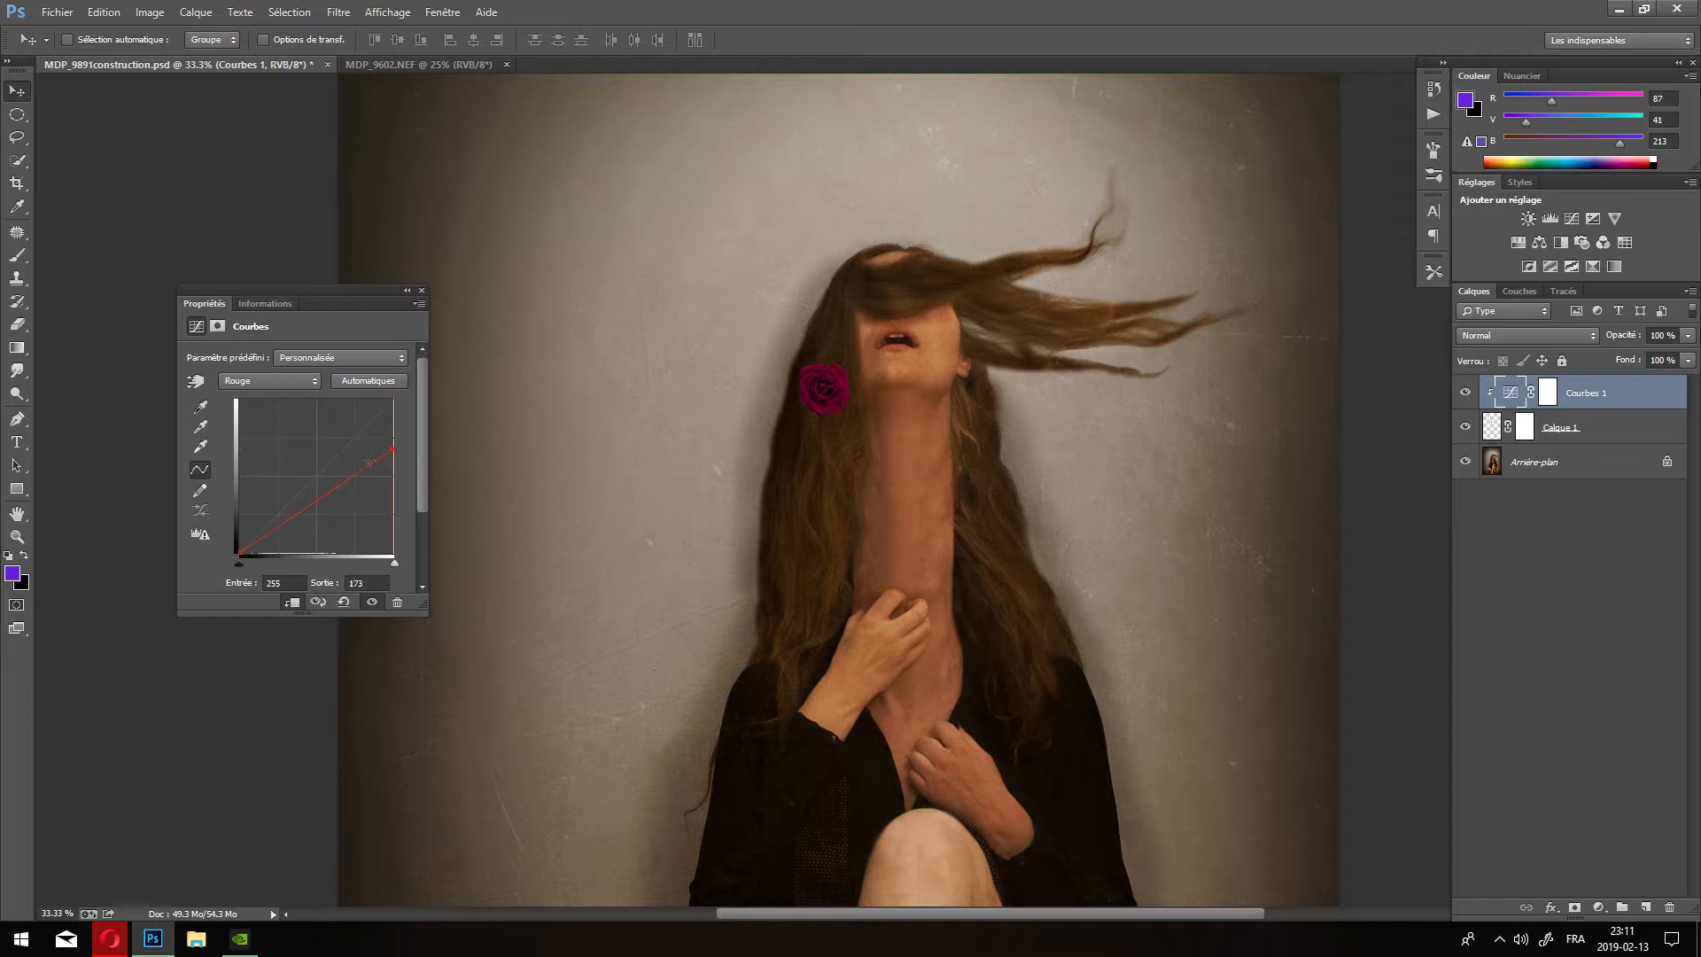
Lower the highlight output of the clipped curve's green channel to about 186.
{"action": "left_click", "coordinate": [302, 381]}
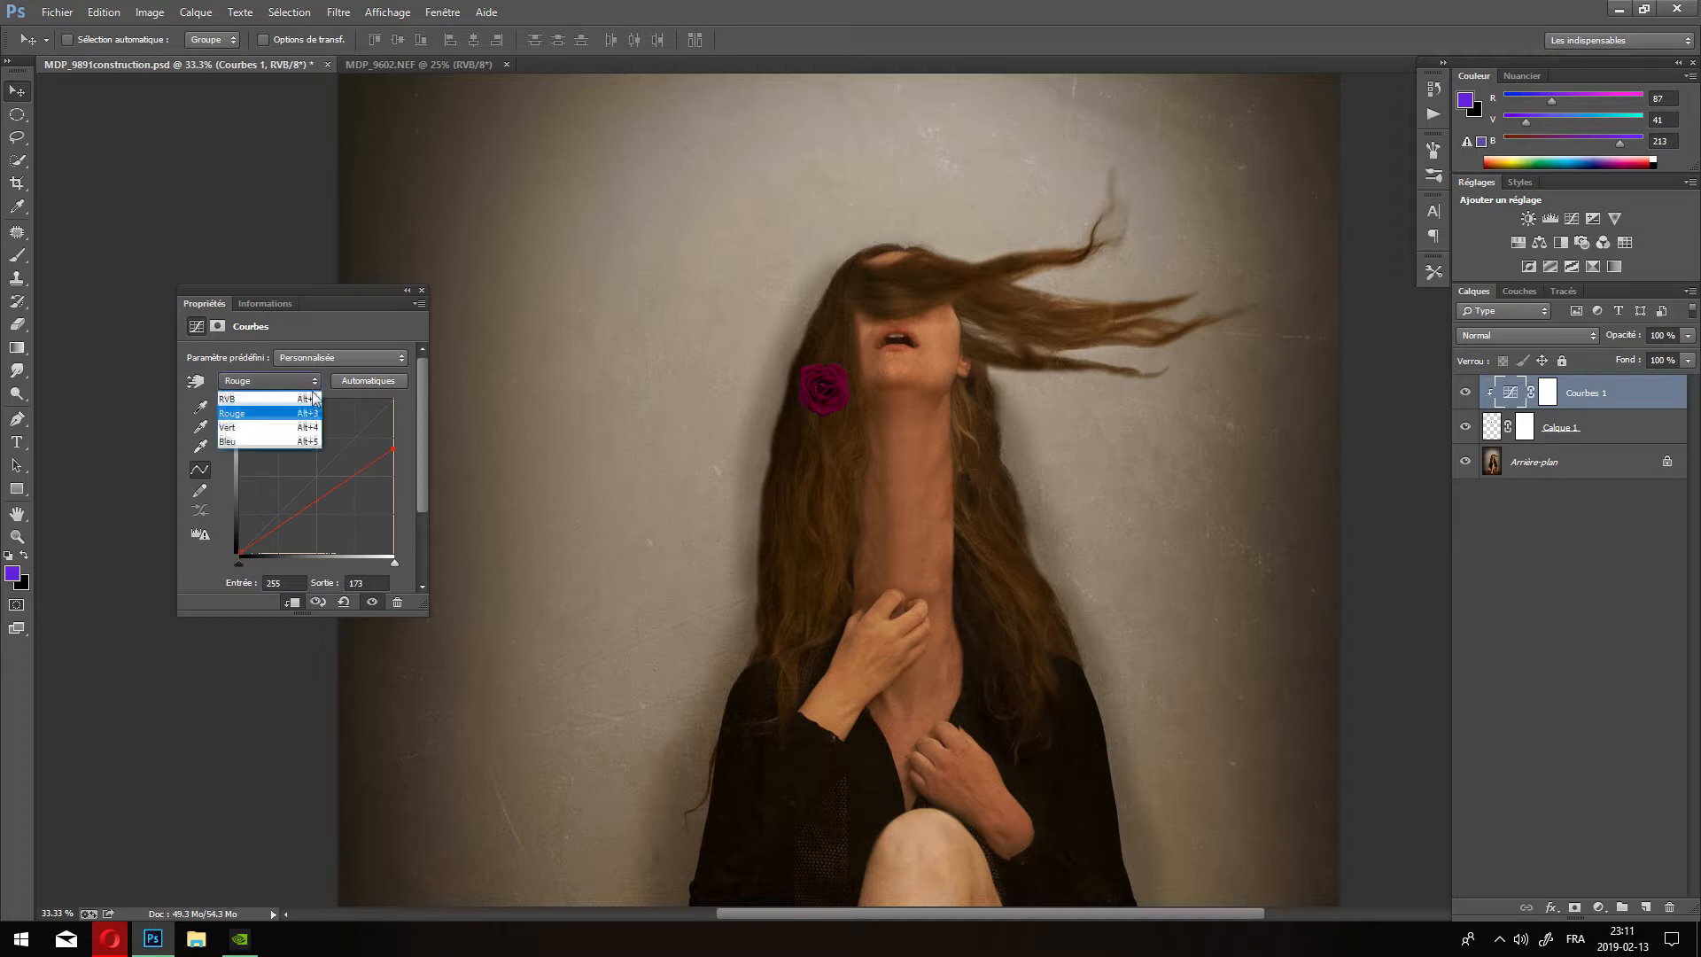
{"action": "left_click", "coordinate": [268, 428]}
{"action": "mouse_move", "coordinate": [239, 549]}
{"action": "left_mouse_down"}
{"action": "mouse_move", "coordinate": [297, 549]}
{"action": "mouse_move", "coordinate": [229, 470]}
{"action": "mouse_move", "coordinate": [248, 545]}
{"action": "mouse_move", "coordinate": [242, 519]}
{"action": "mouse_move", "coordinate": [293, 559]}
{"action": "mouse_move", "coordinate": [239, 551]}
{"action": "left_mouse_up"}
{"action": "left_click", "coordinate": [393, 402]}
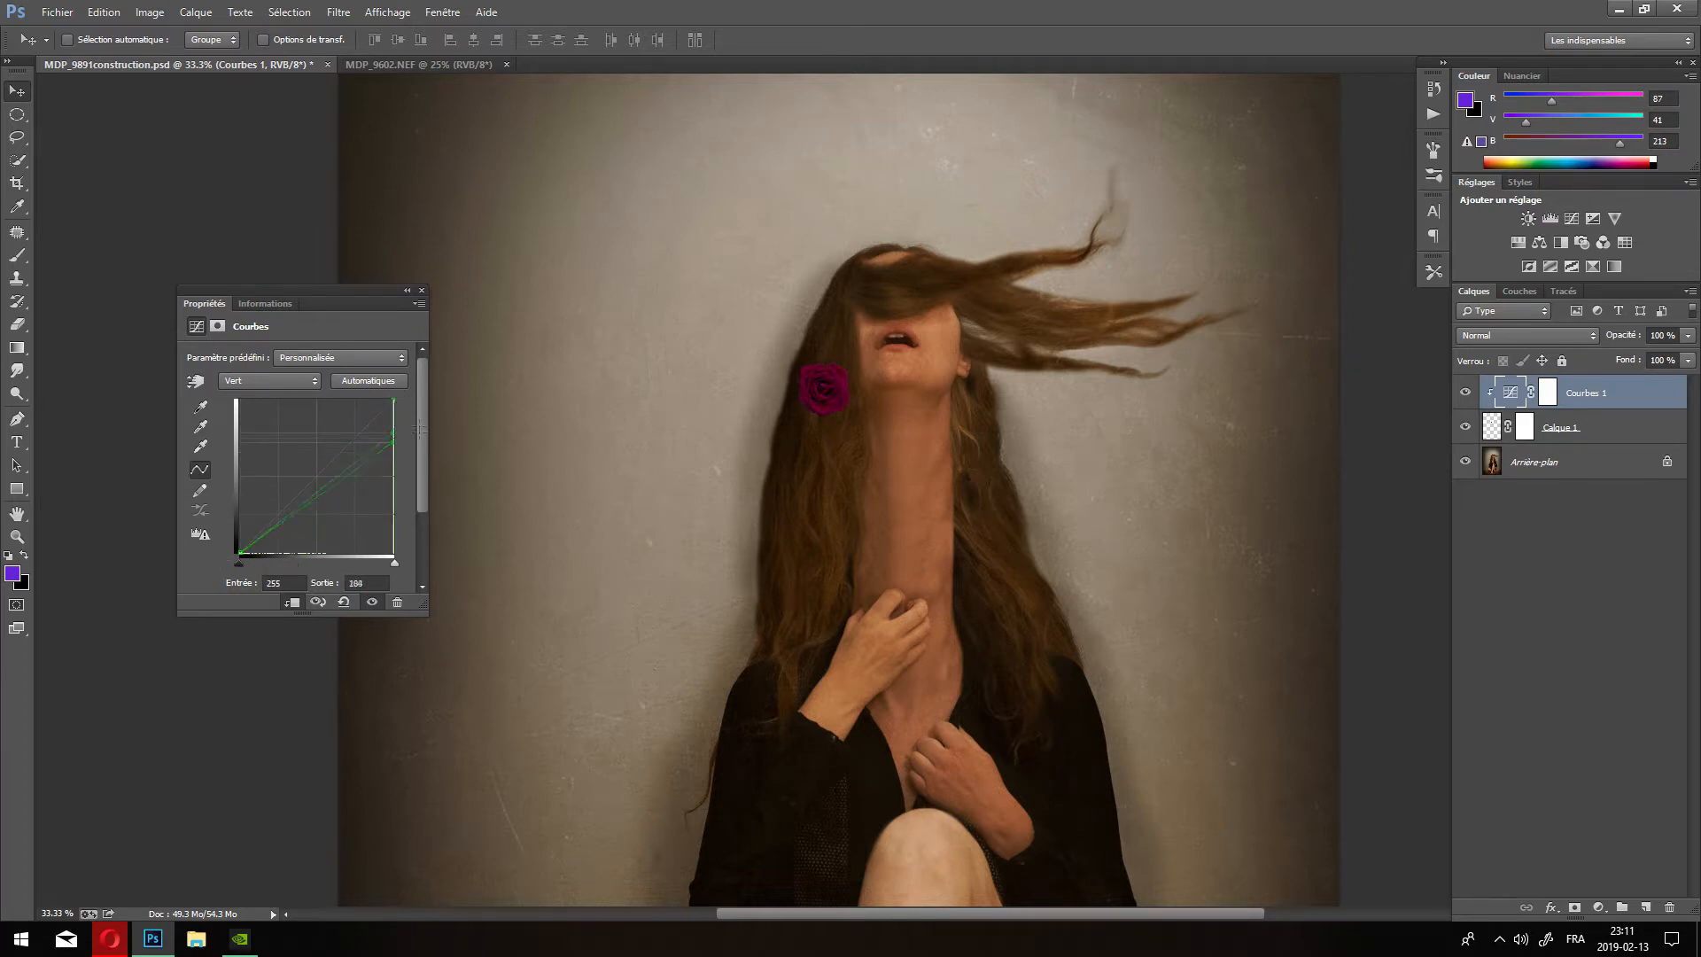
Raise the shadow output of the clipped curve's blue channel to 33 and close the curve settings.
{"action": "left_click", "coordinate": [311, 384]}
{"action": "left_click", "coordinate": [307, 444]}
{"action": "left_click_drag", "start_coordinate": [240, 553], "coordinate": [197, 534]}
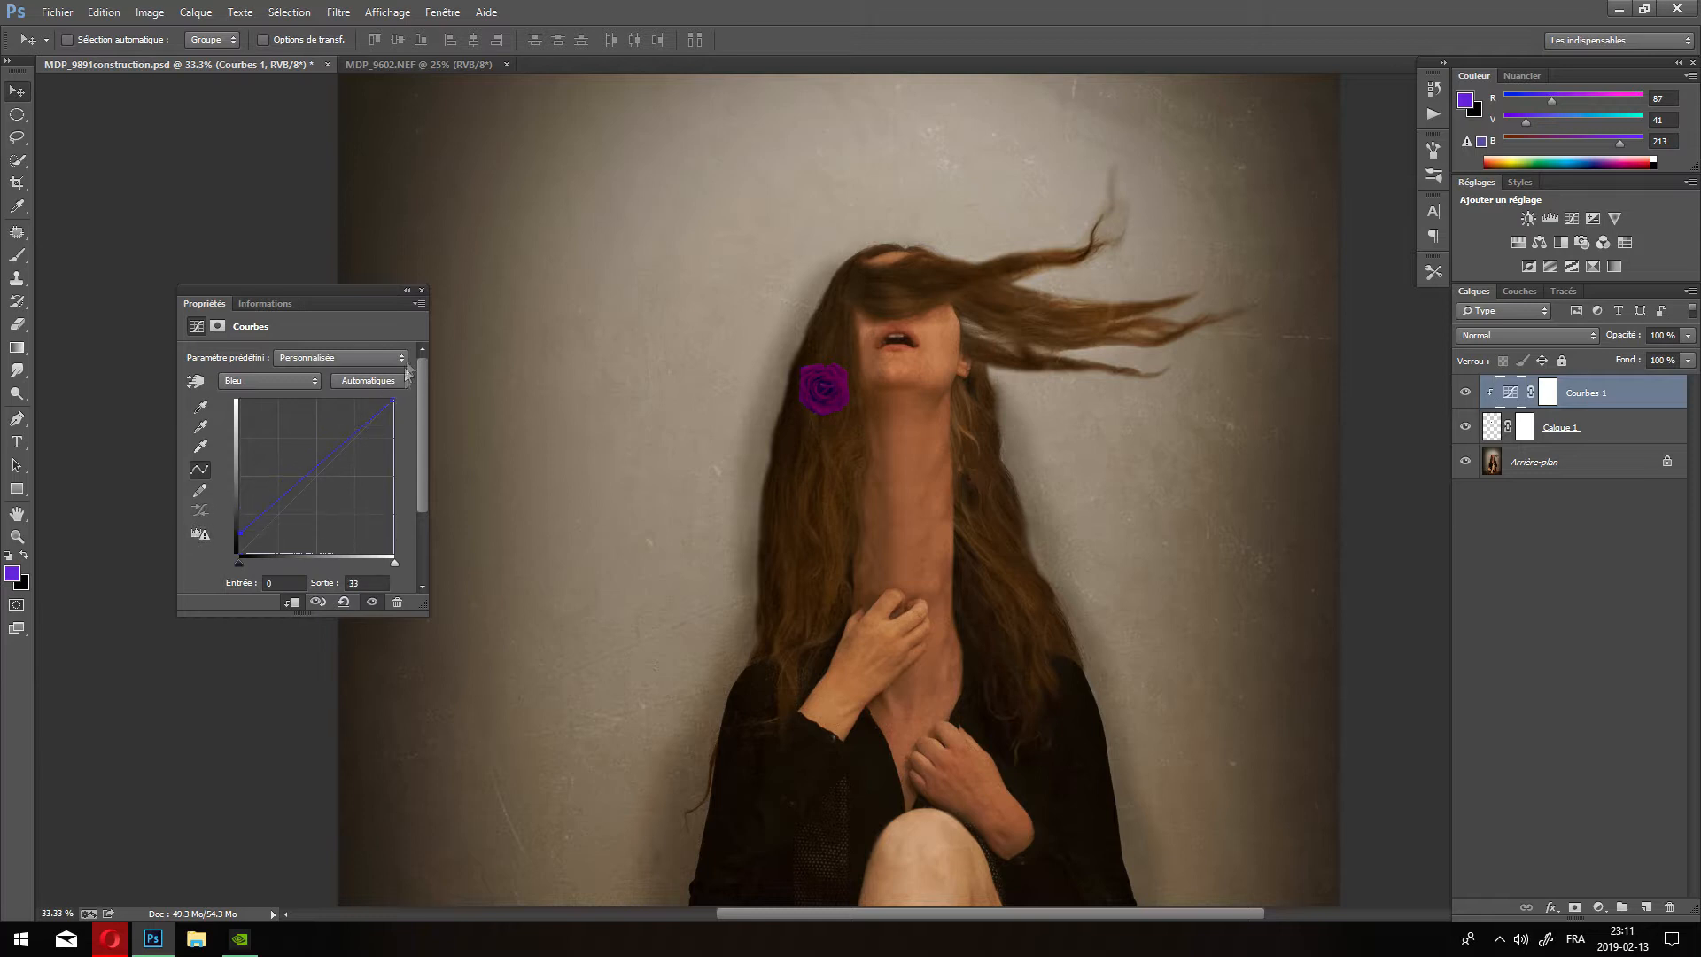
{"action": "left_click", "coordinate": [422, 289]}
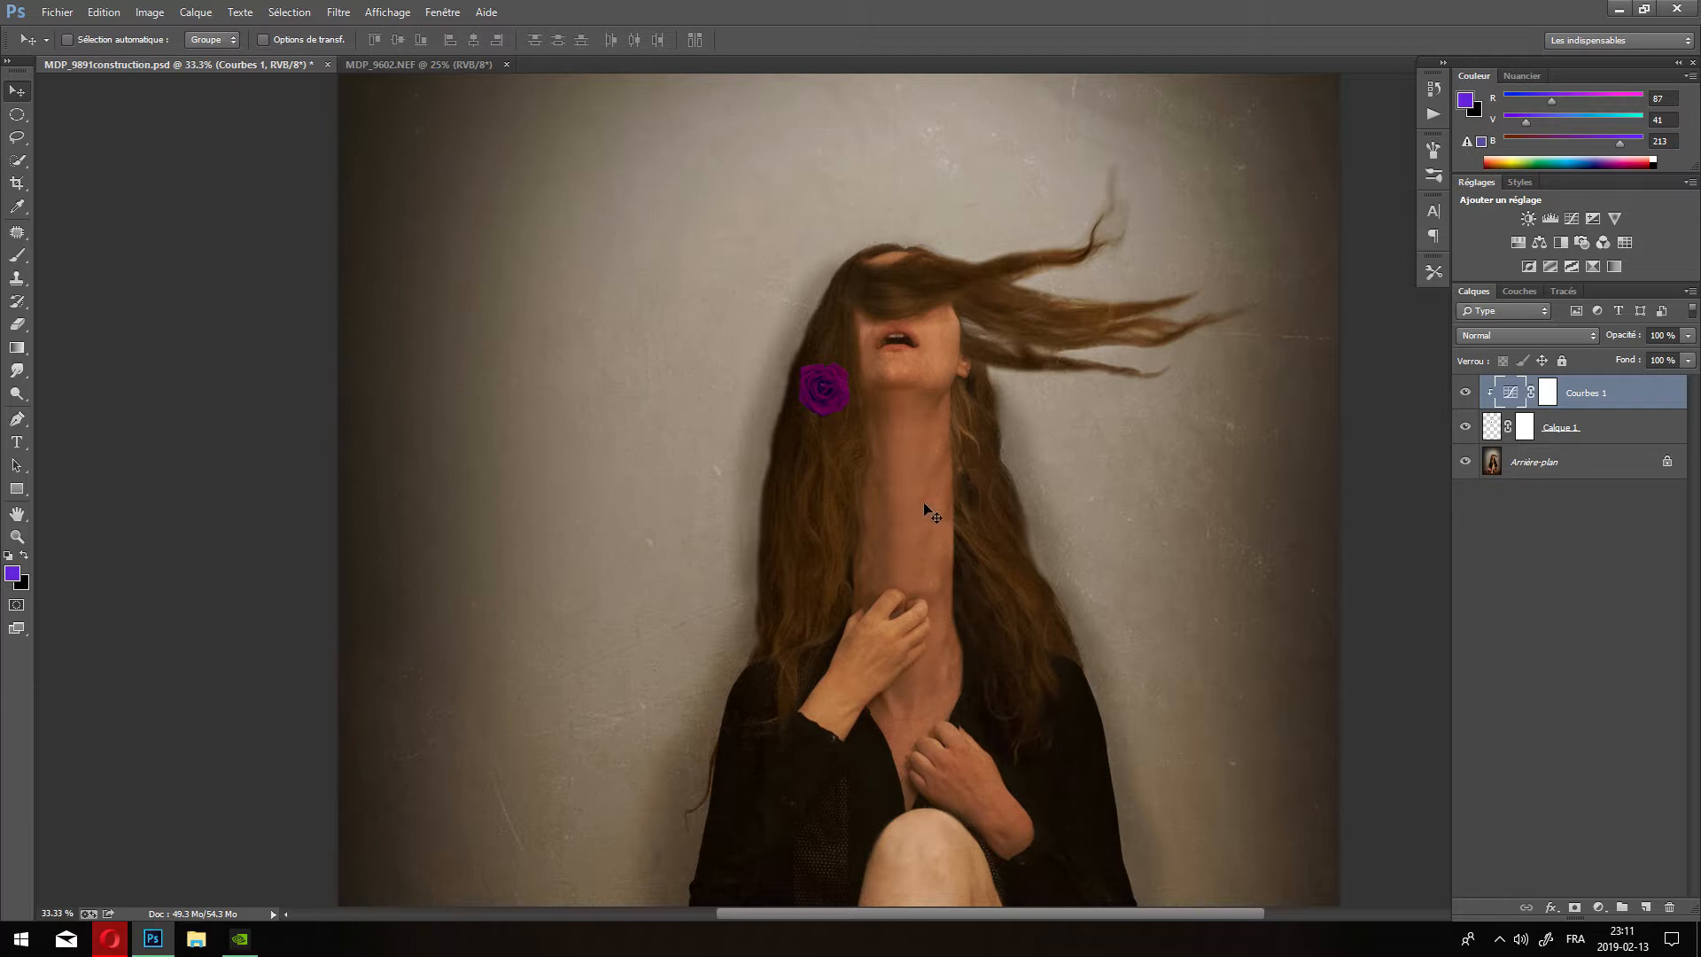
Fit the whole picture on screen and add a second Curves adjustment layer clipped to the rose.
{"action": "left_click", "coordinate": [16, 536]}
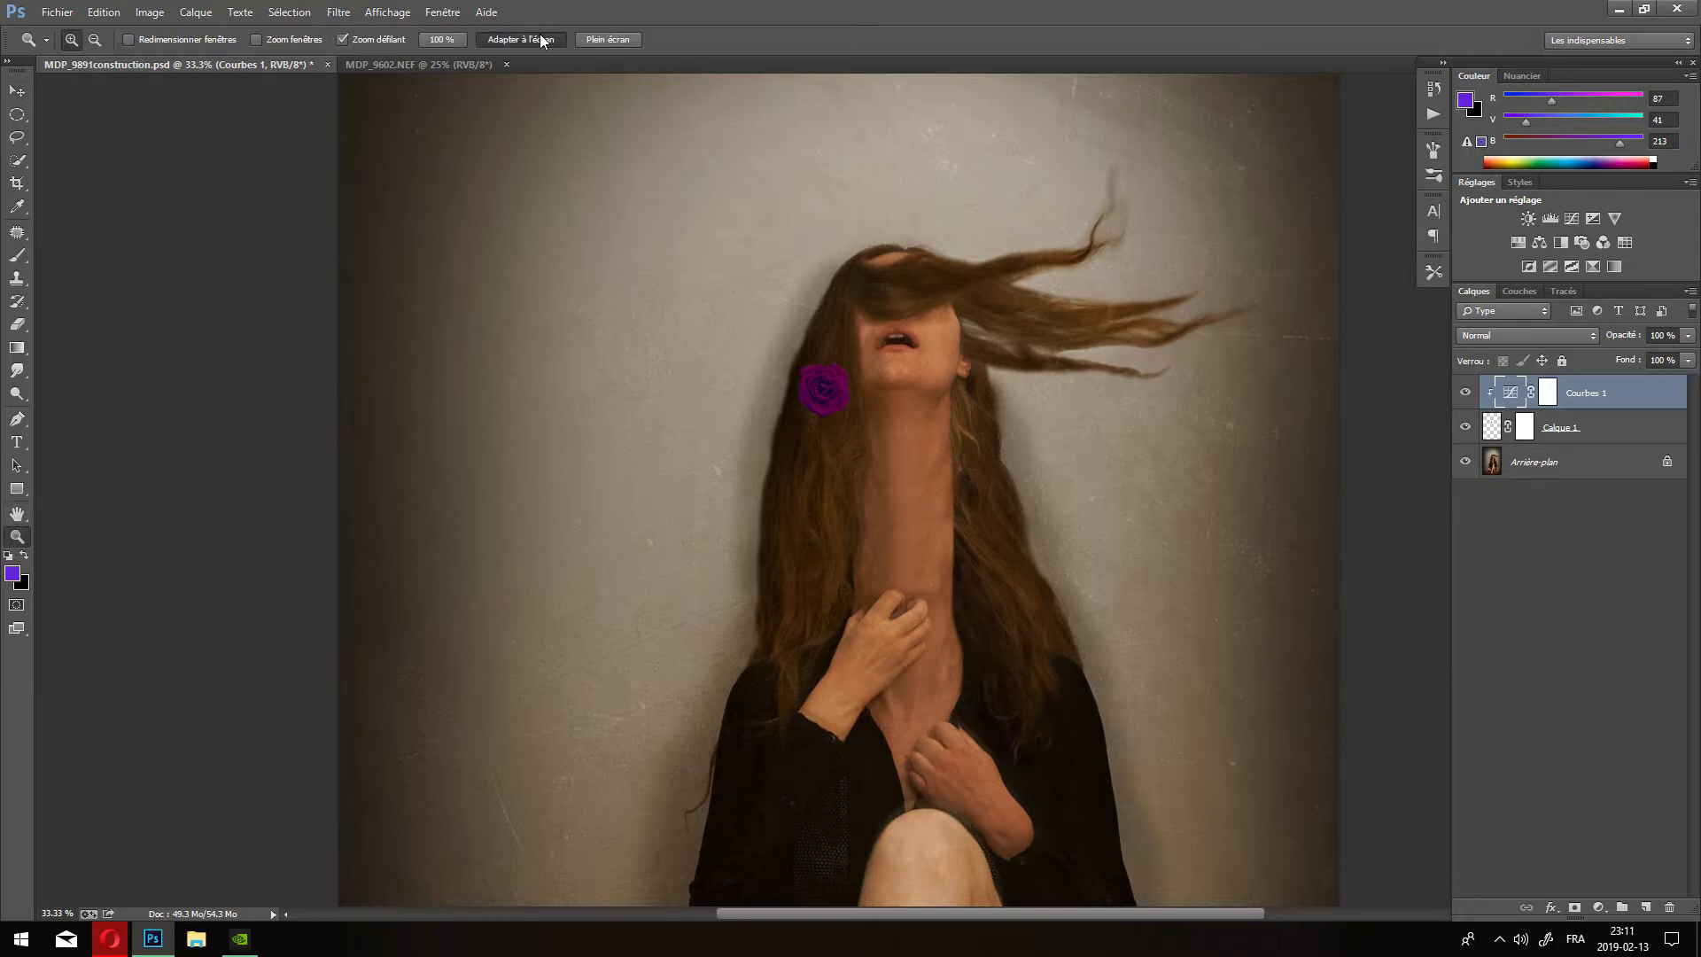
{"action": "left_click", "coordinate": [541, 40]}
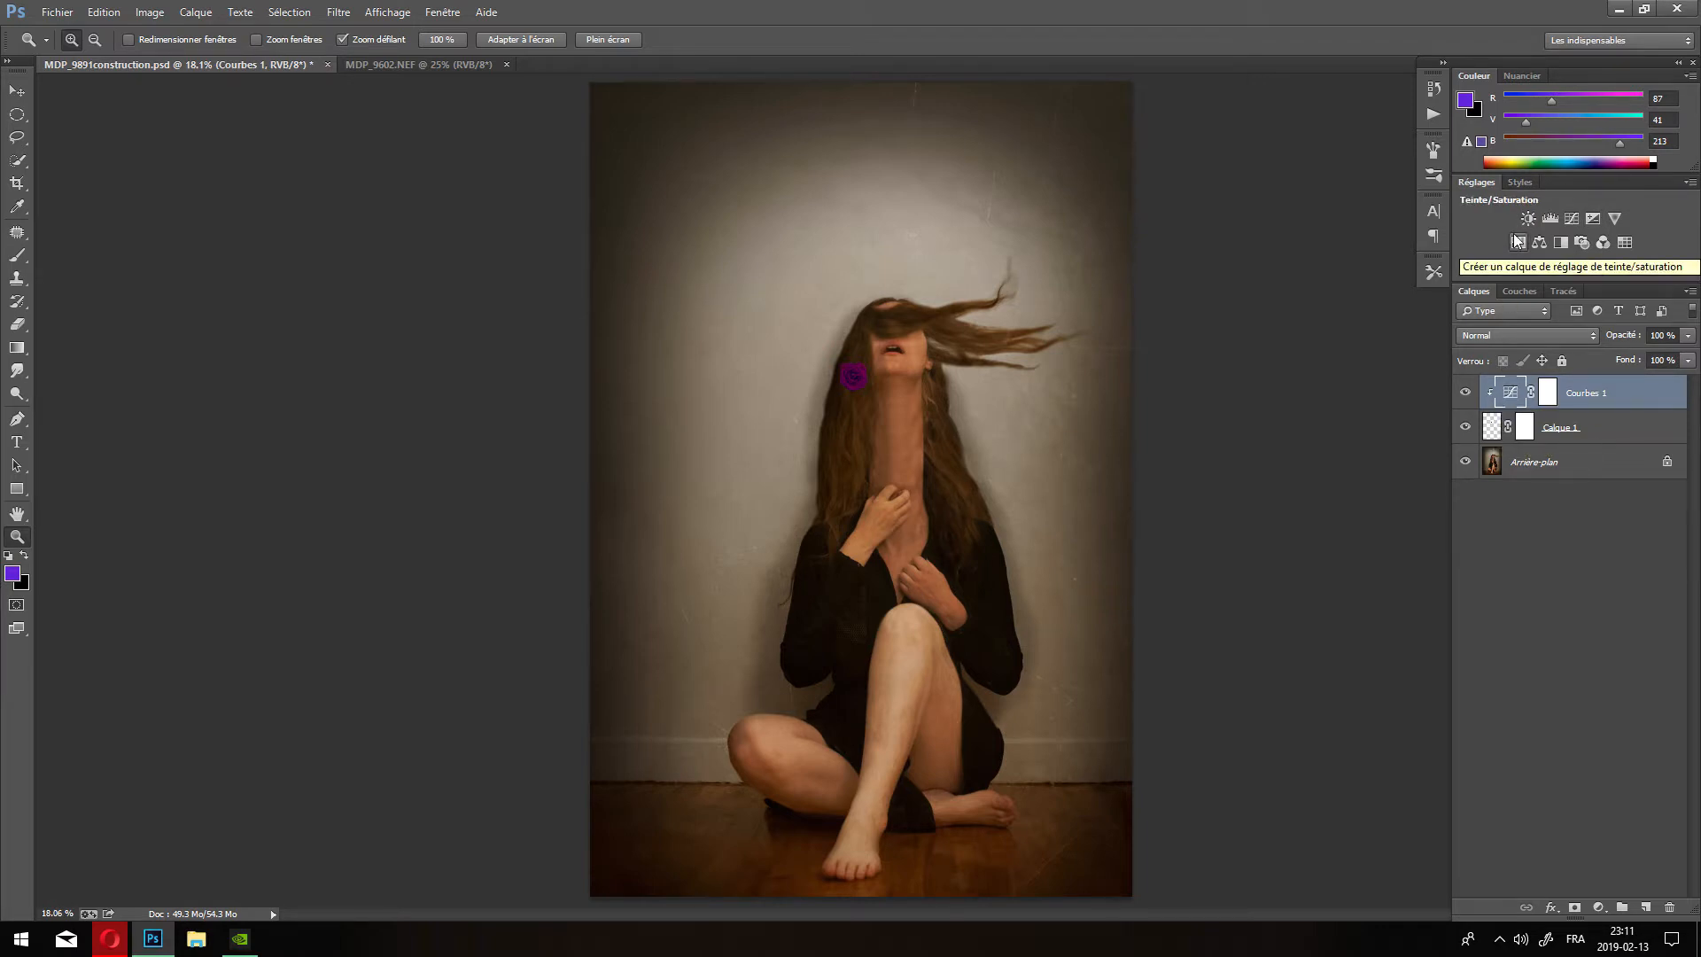
{"action": "left_click", "coordinate": [1569, 222]}
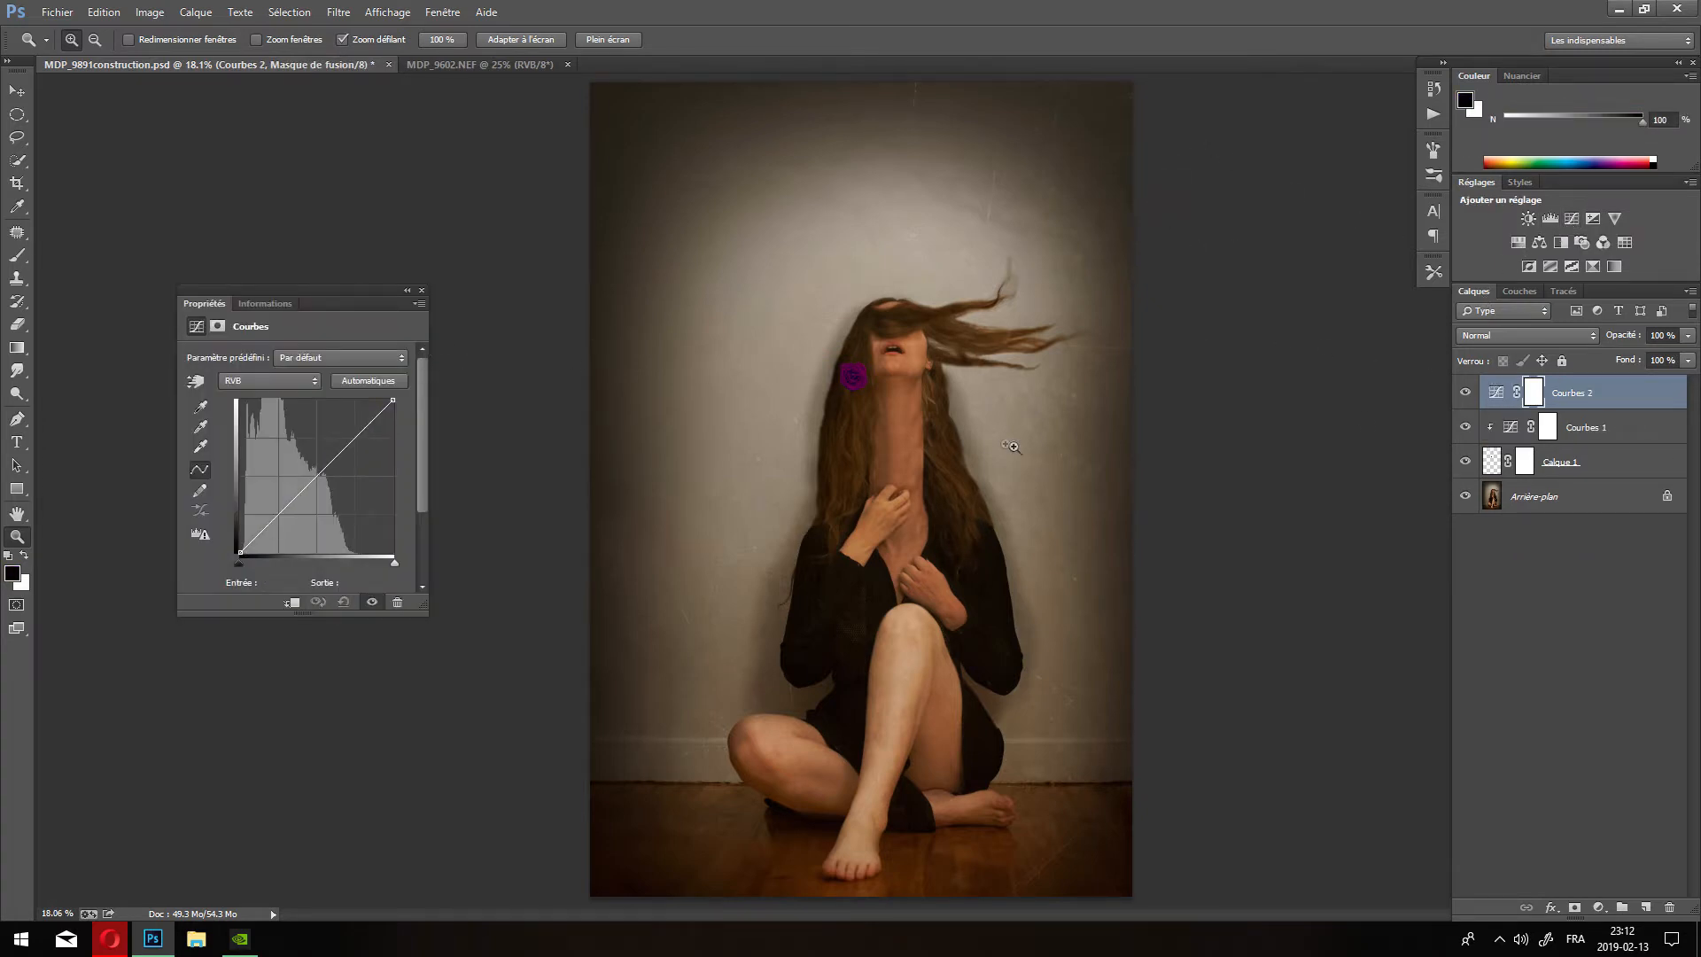
{"action": "left_click", "coordinate": [292, 603]}
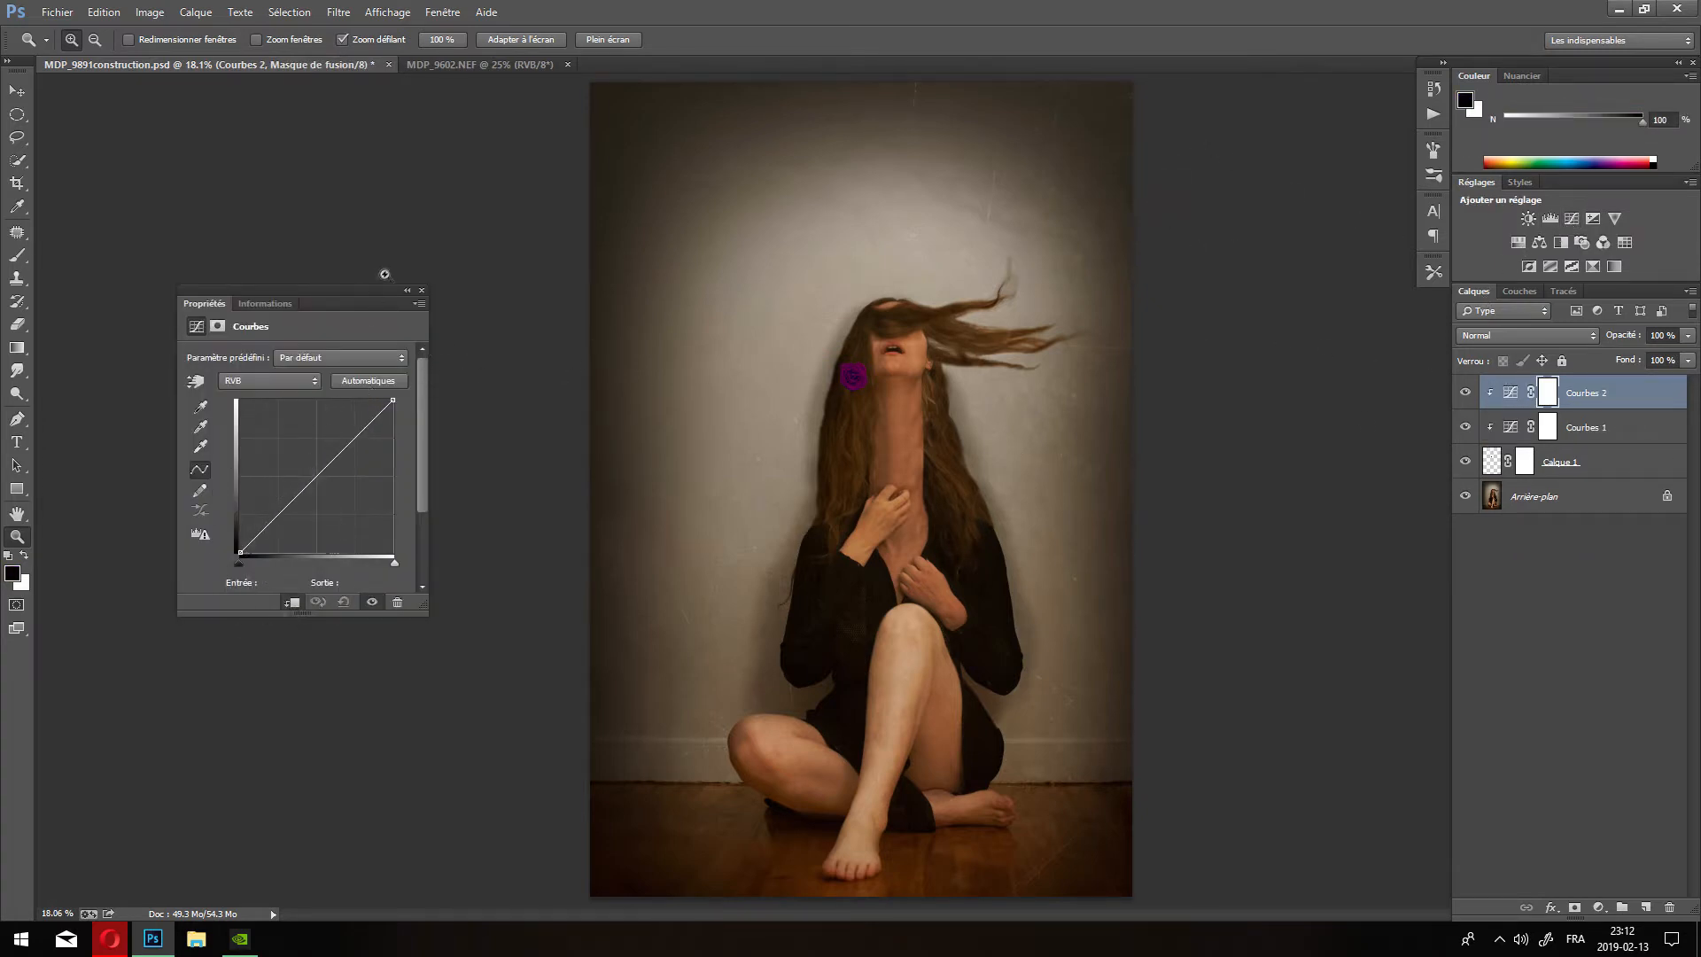
Darken the second RGB curve by lowering its highlights, shifting its black point inward and setting a midtone point at input 143, output 122.
{"action": "left_click_drag", "start_coordinate": [392, 401], "coordinate": [427, 429]}
{"action": "left_click", "coordinate": [240, 552]}
{"action": "mouse_move", "coordinate": [240, 552]}
{"action": "left_mouse_down"}
{"action": "mouse_move", "coordinate": [237, 524]}
{"action": "mouse_move", "coordinate": [249, 571]}
{"action": "left_mouse_up"}
{"action": "left_click_drag", "start_coordinate": [321, 488], "coordinate": [325, 480]}
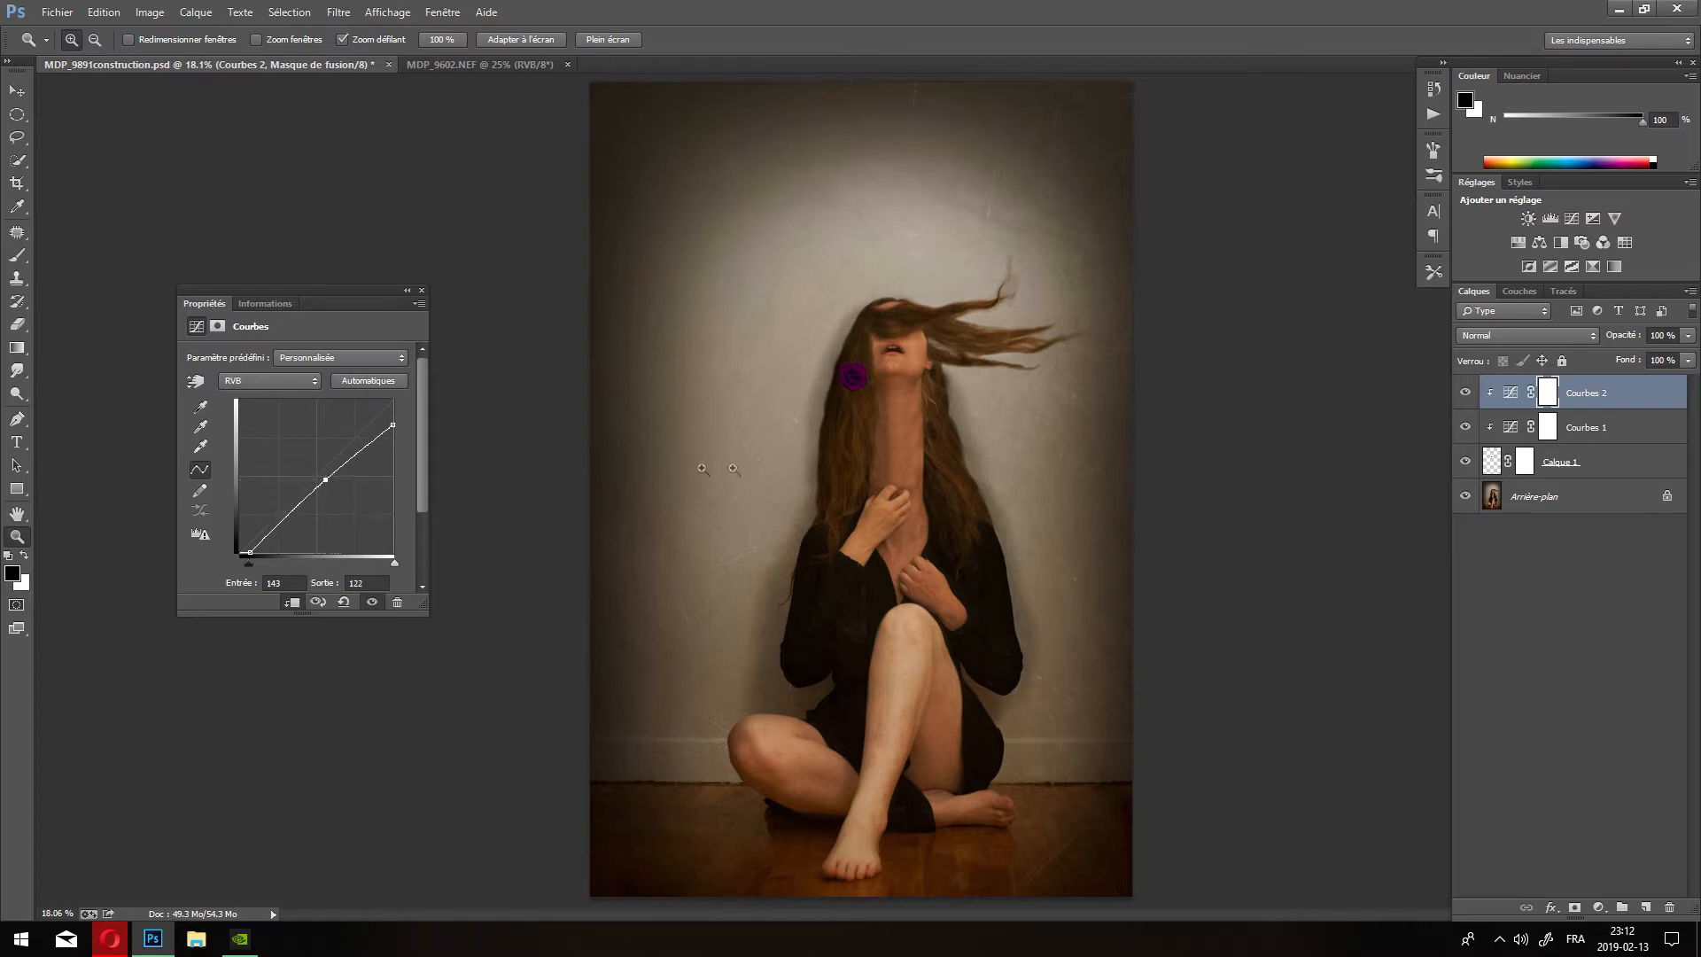
{"action": "left_click", "coordinate": [422, 290]}
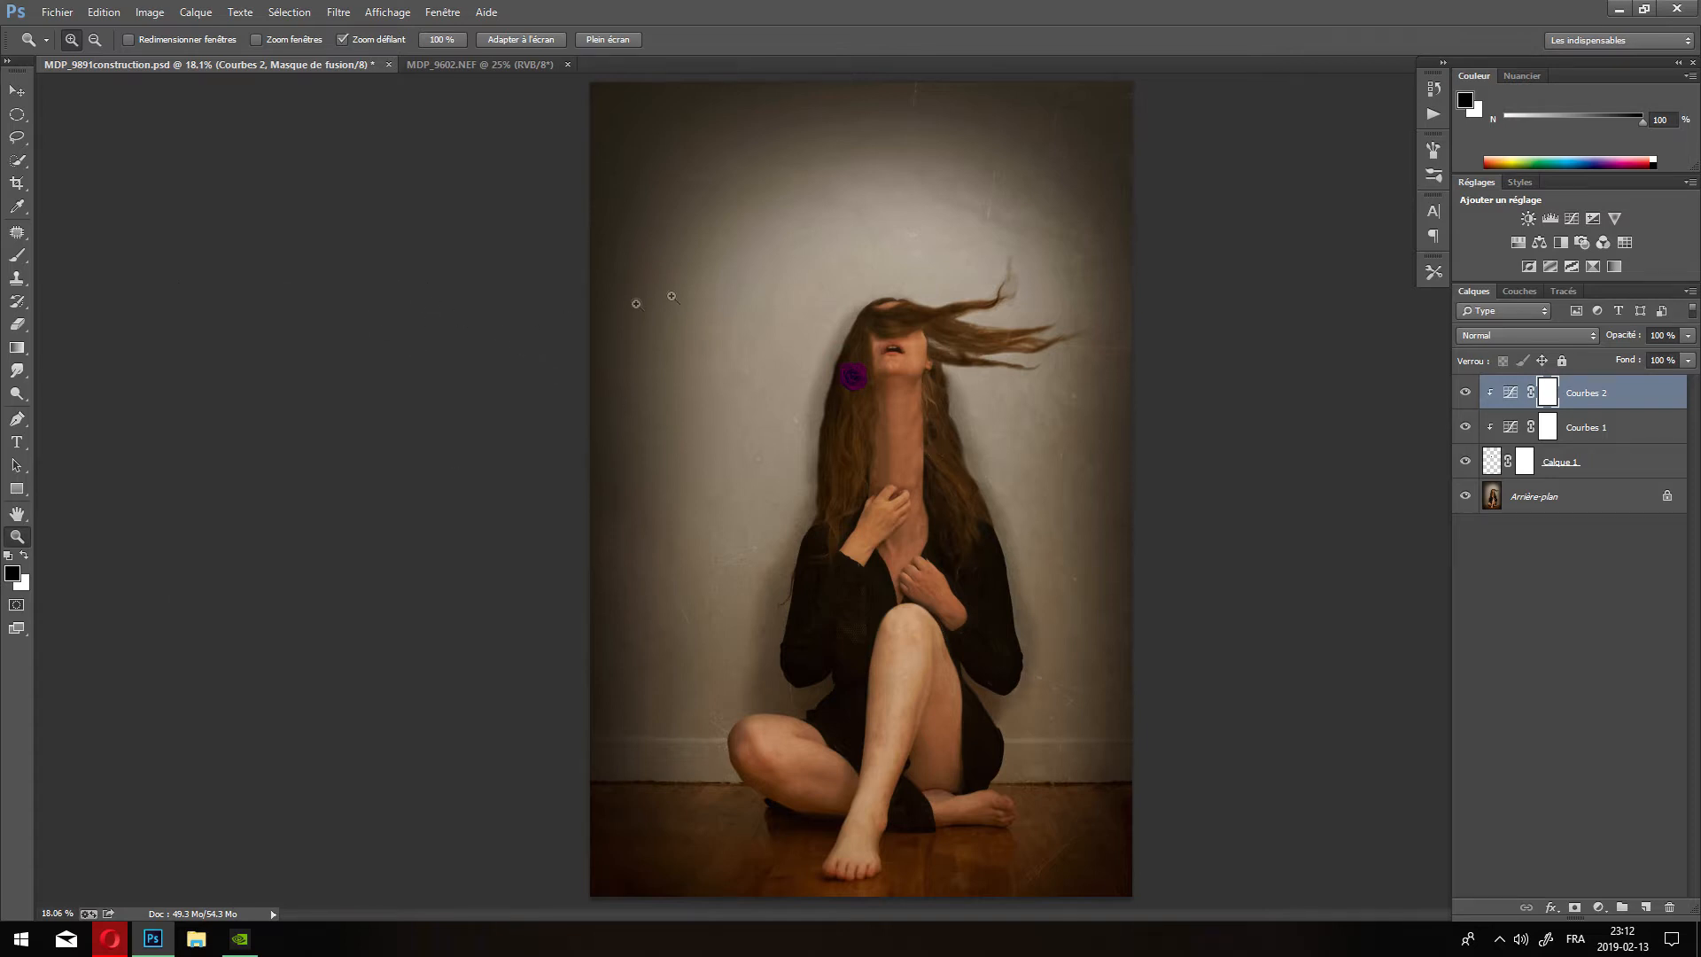
Add a Hue/Saturation adjustment layer clipped to the rose, try a lightness of -15 and fine-tune the lightness.
{"action": "left_click", "coordinate": [1522, 246]}
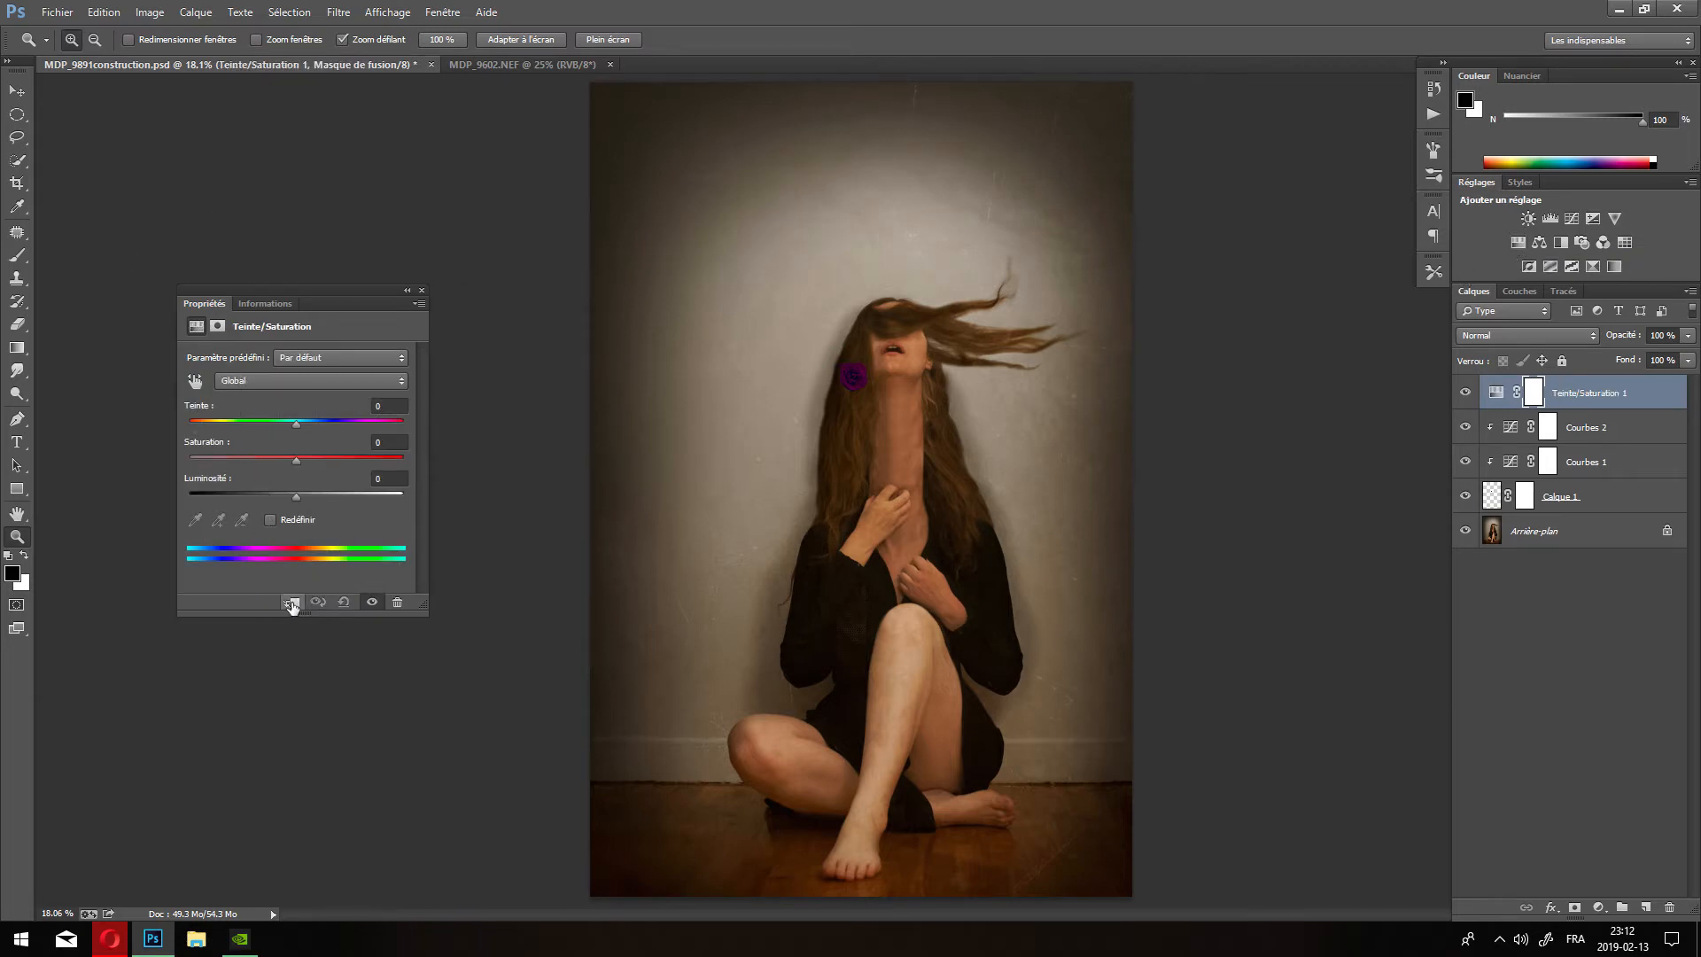
{"action": "left_click", "coordinate": [292, 603]}
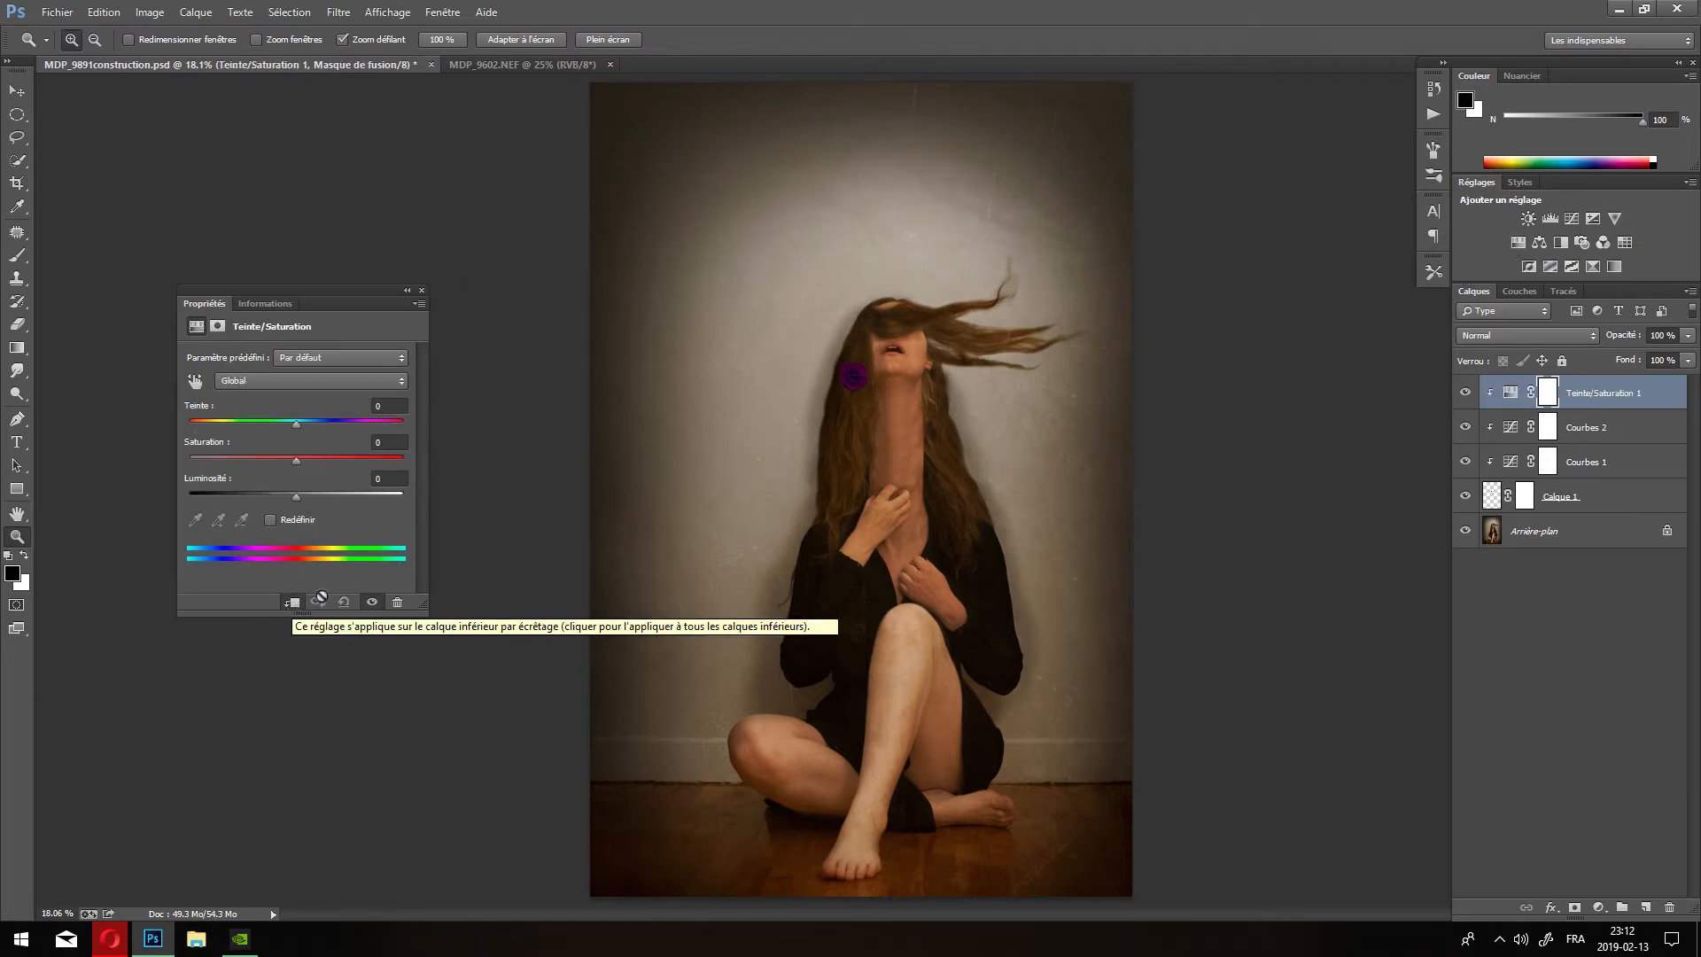
{"action": "mouse_move", "coordinate": [296, 496]}
{"action": "left_mouse_down"}
{"action": "mouse_move", "coordinate": [254, 497]}
{"action": "mouse_move", "coordinate": [279, 497]}
{"action": "left_mouse_up"}
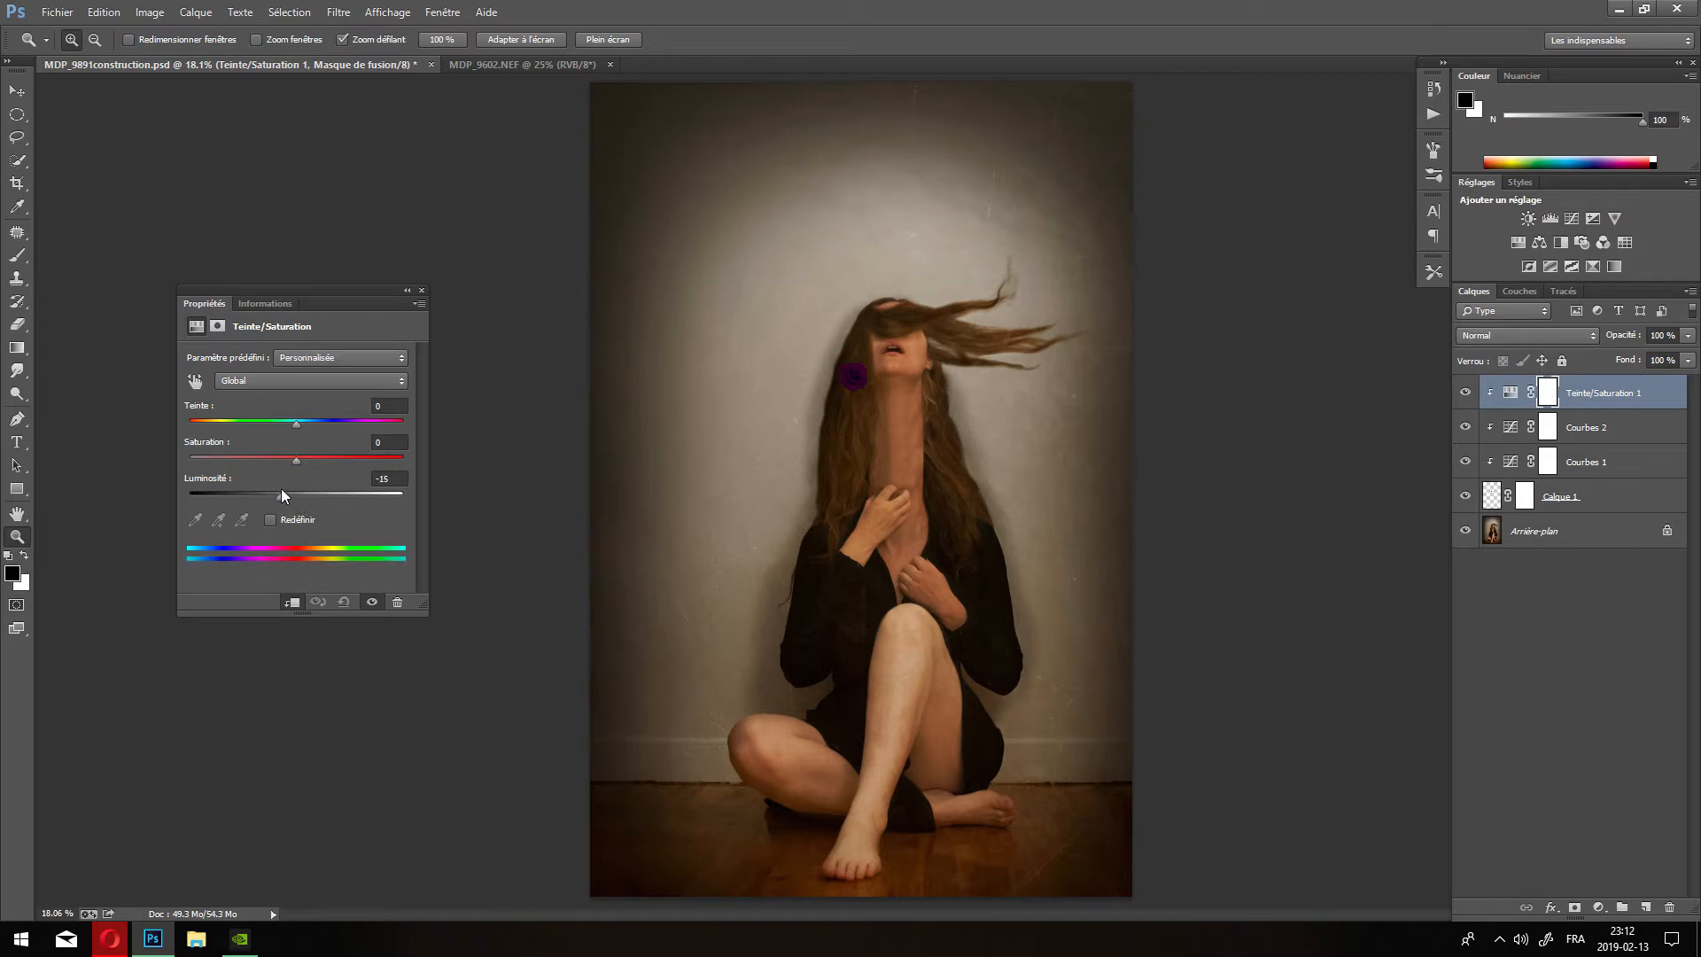
{"action": "mouse_move", "coordinate": [290, 495]}
{"action": "left_mouse_down"}
{"action": "mouse_move", "coordinate": [298, 459]}
{"action": "mouse_move", "coordinate": [252, 455]}
{"action": "mouse_move", "coordinate": [344, 465]}
{"action": "mouse_move", "coordinate": [232, 470]}
{"action": "mouse_move", "coordinate": [322, 467]}
{"action": "mouse_move", "coordinate": [271, 472]}
{"action": "mouse_move", "coordinate": [296, 479]}
{"action": "left_mouse_up"}
{"action": "left_click", "coordinate": [422, 290]}
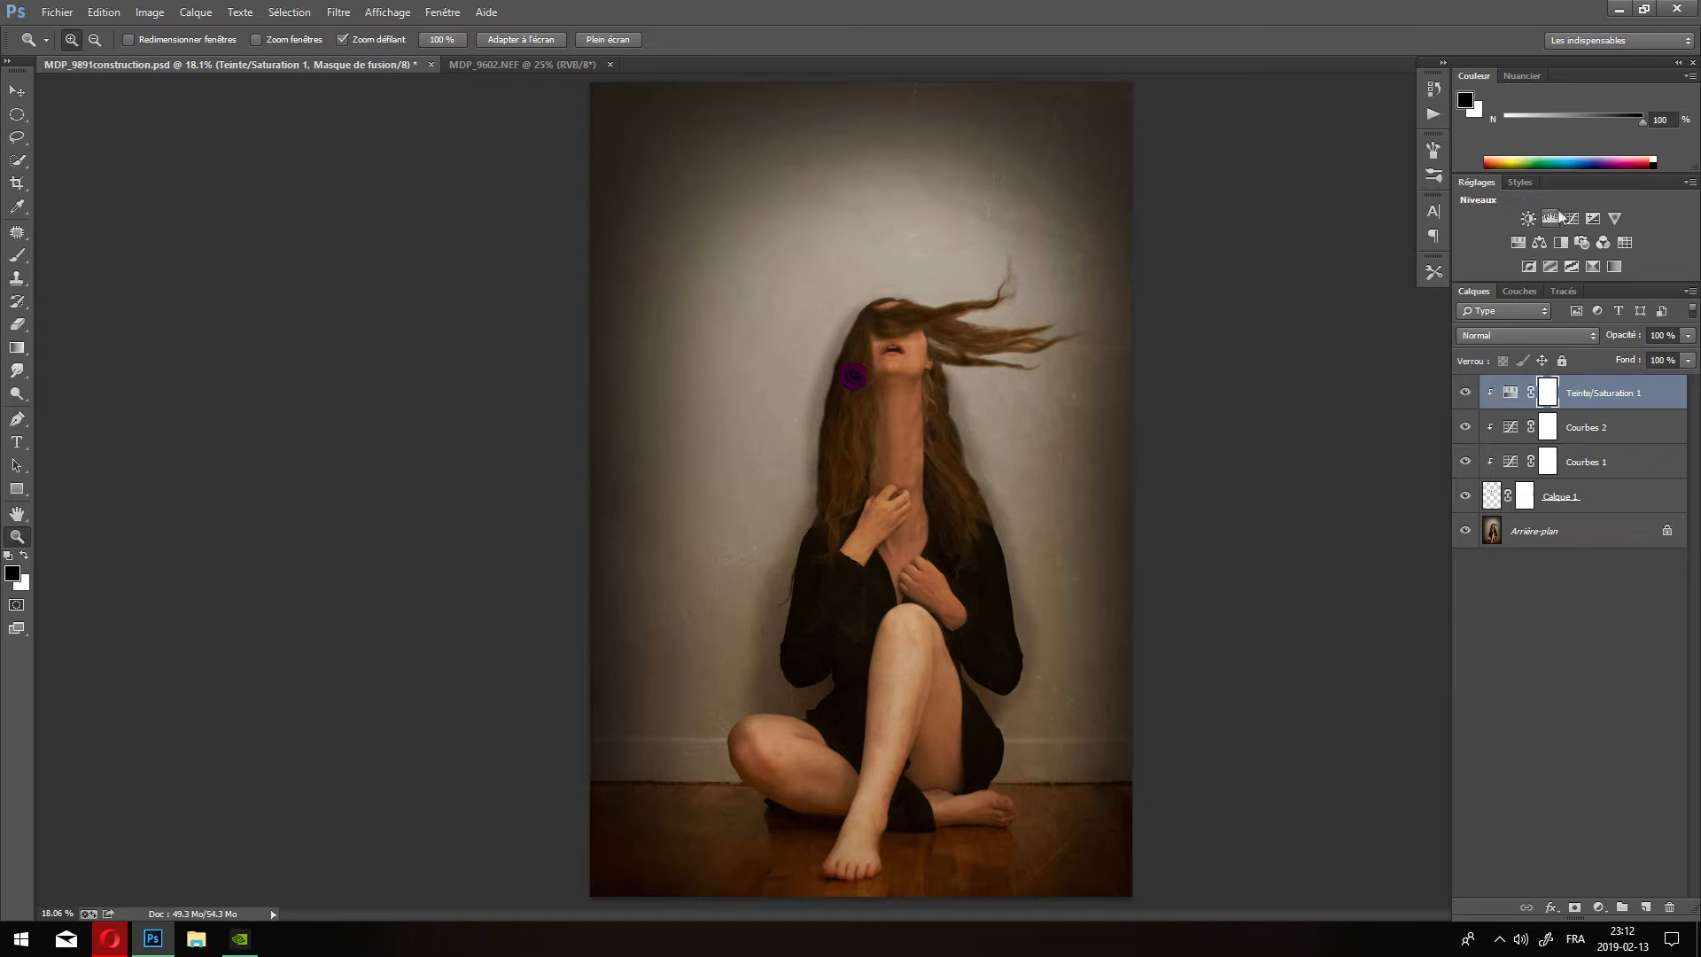
Add an unclipped Curves adjustment layer above the Hue/Saturation layer and a solid-colour fill layer above it.
{"action": "left_click", "coordinate": [1582, 218]}
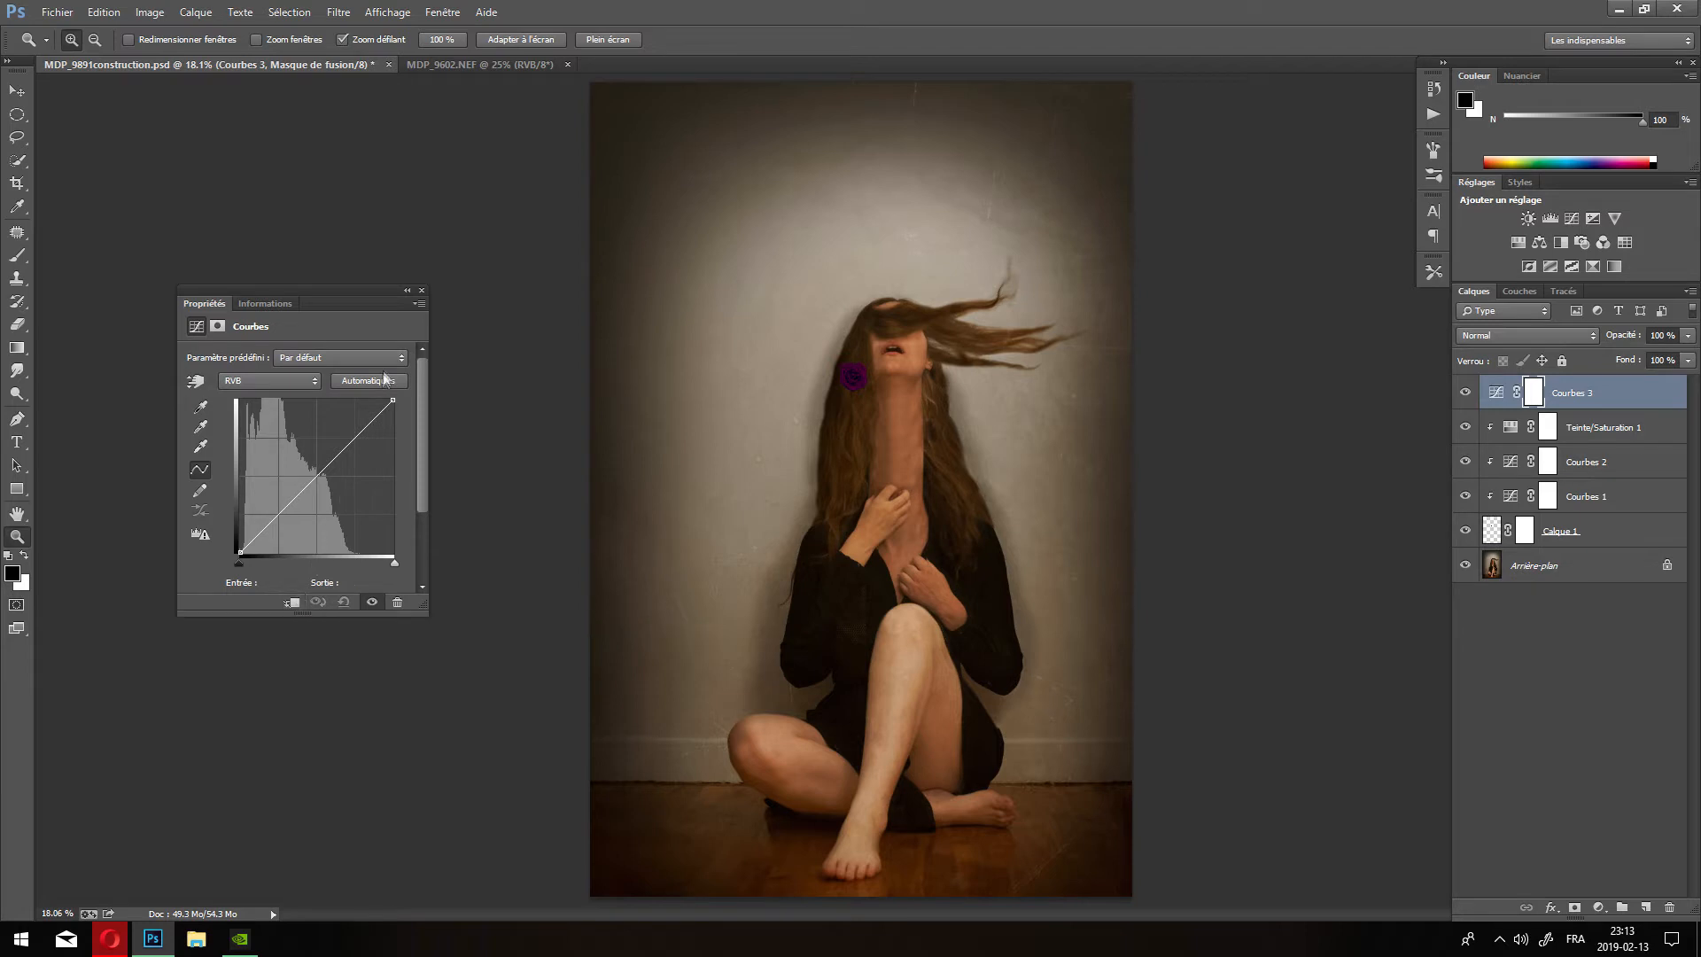
{"action": "left_click", "coordinate": [423, 292]}
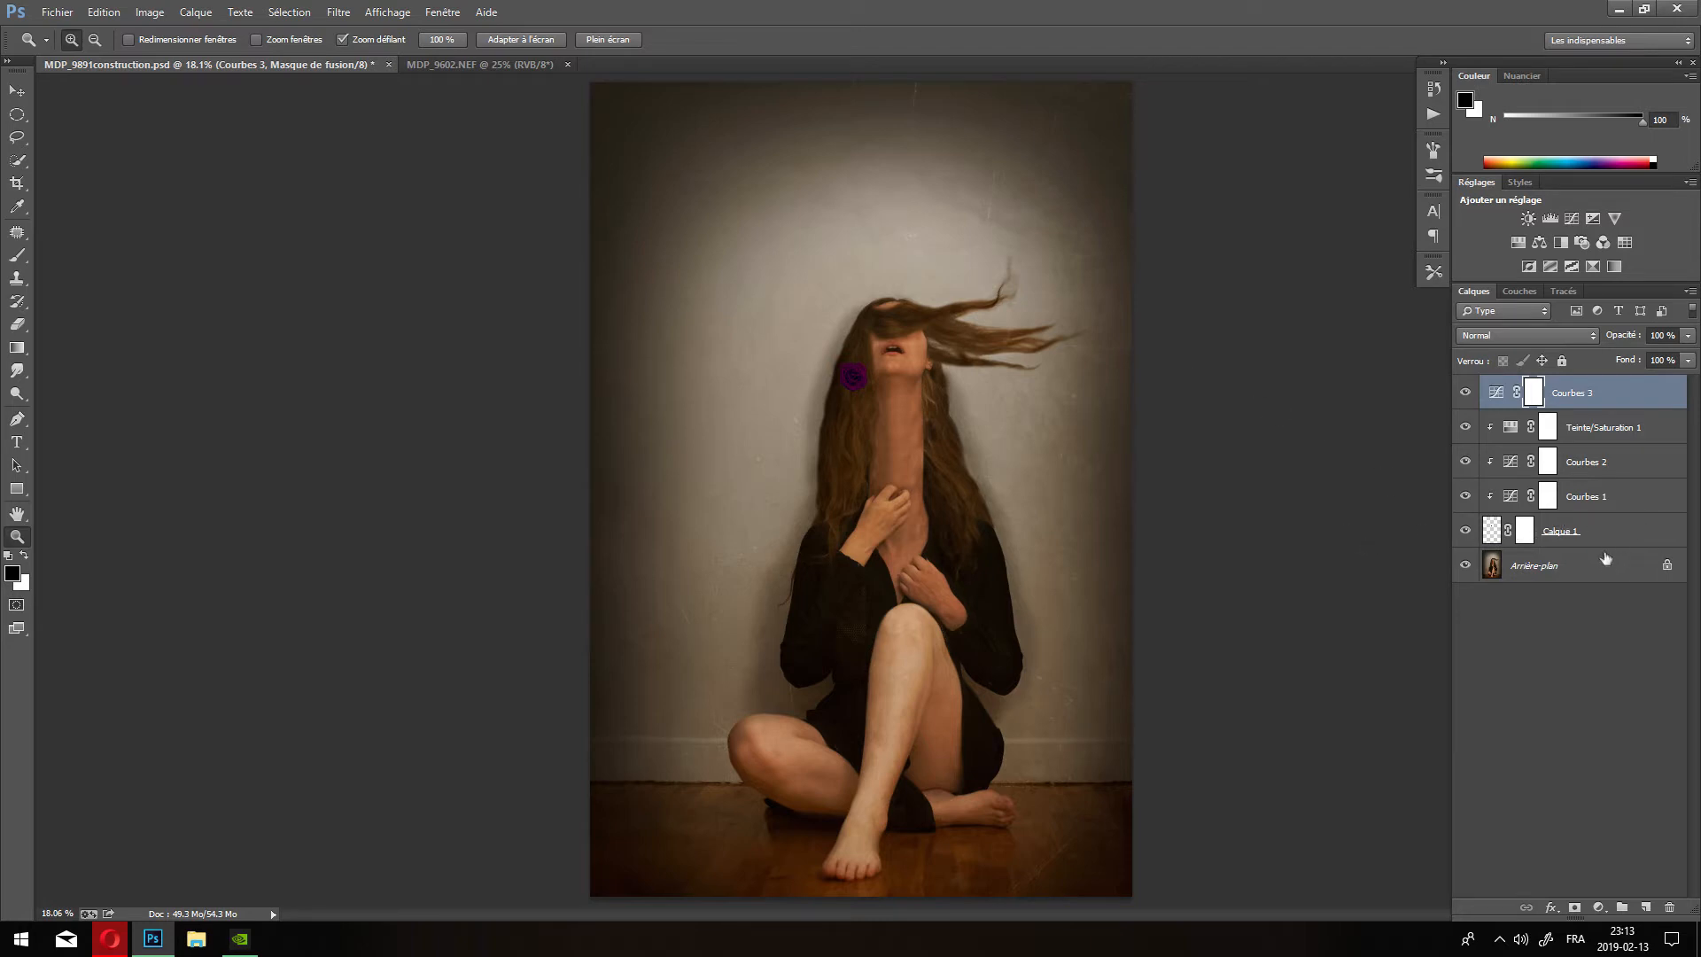
{"action": "left_click", "coordinate": [170, 13]}
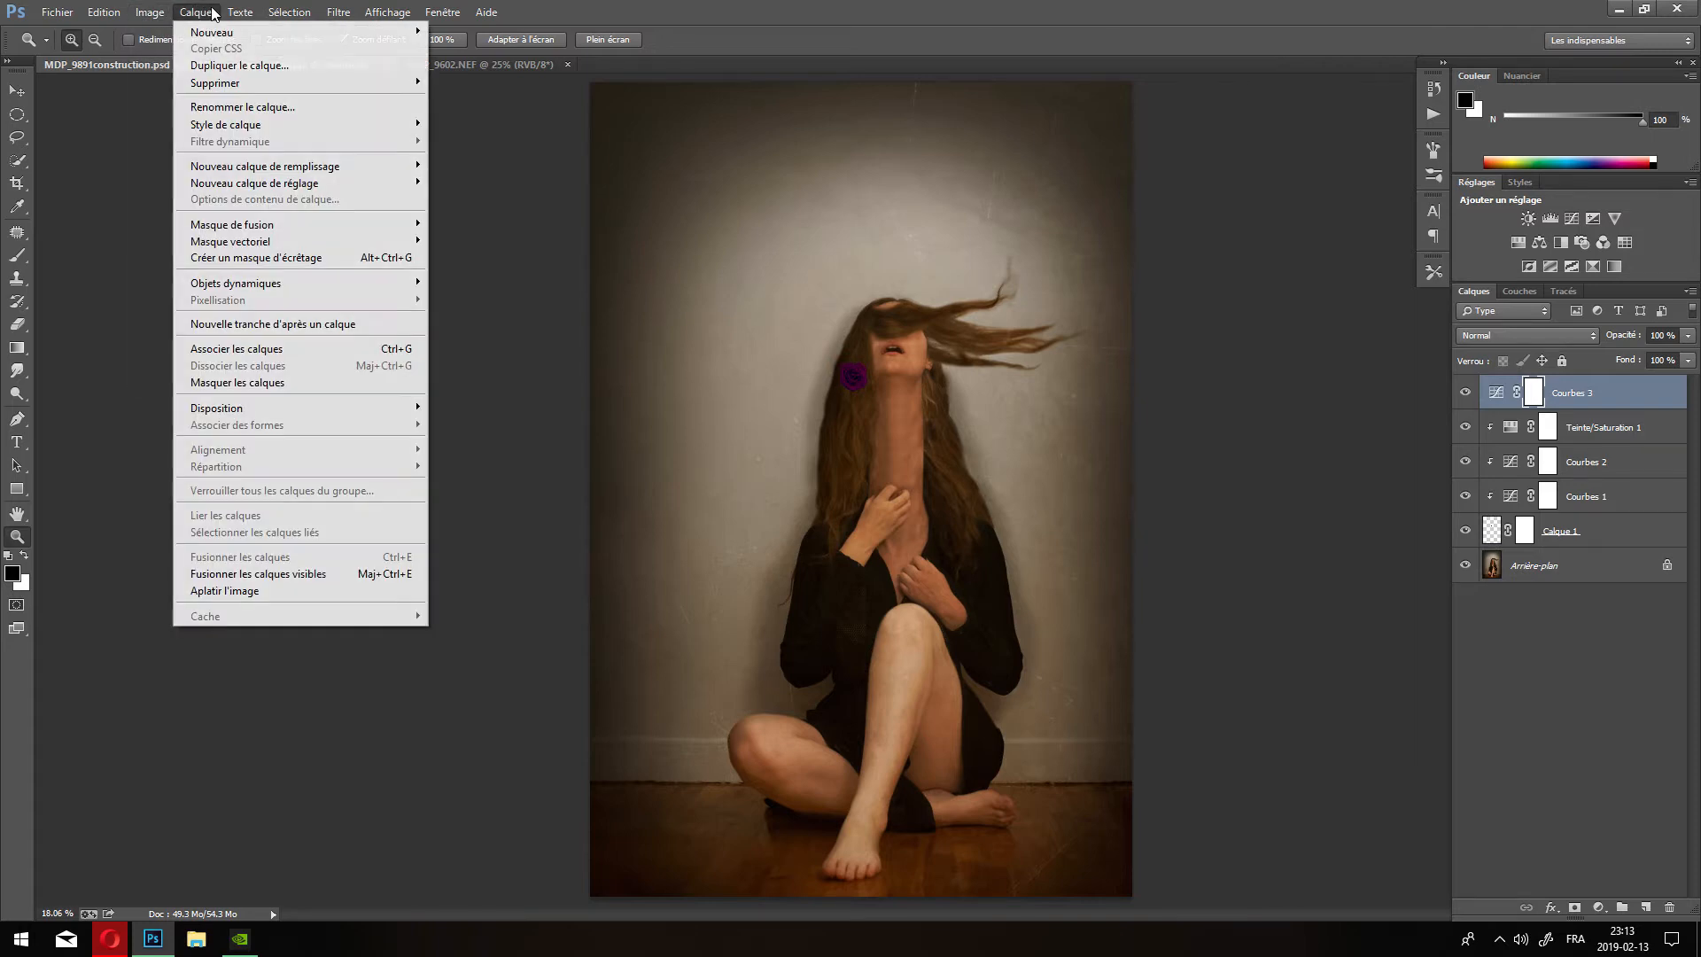
{"action": "mouse_move", "coordinate": [280, 170]}
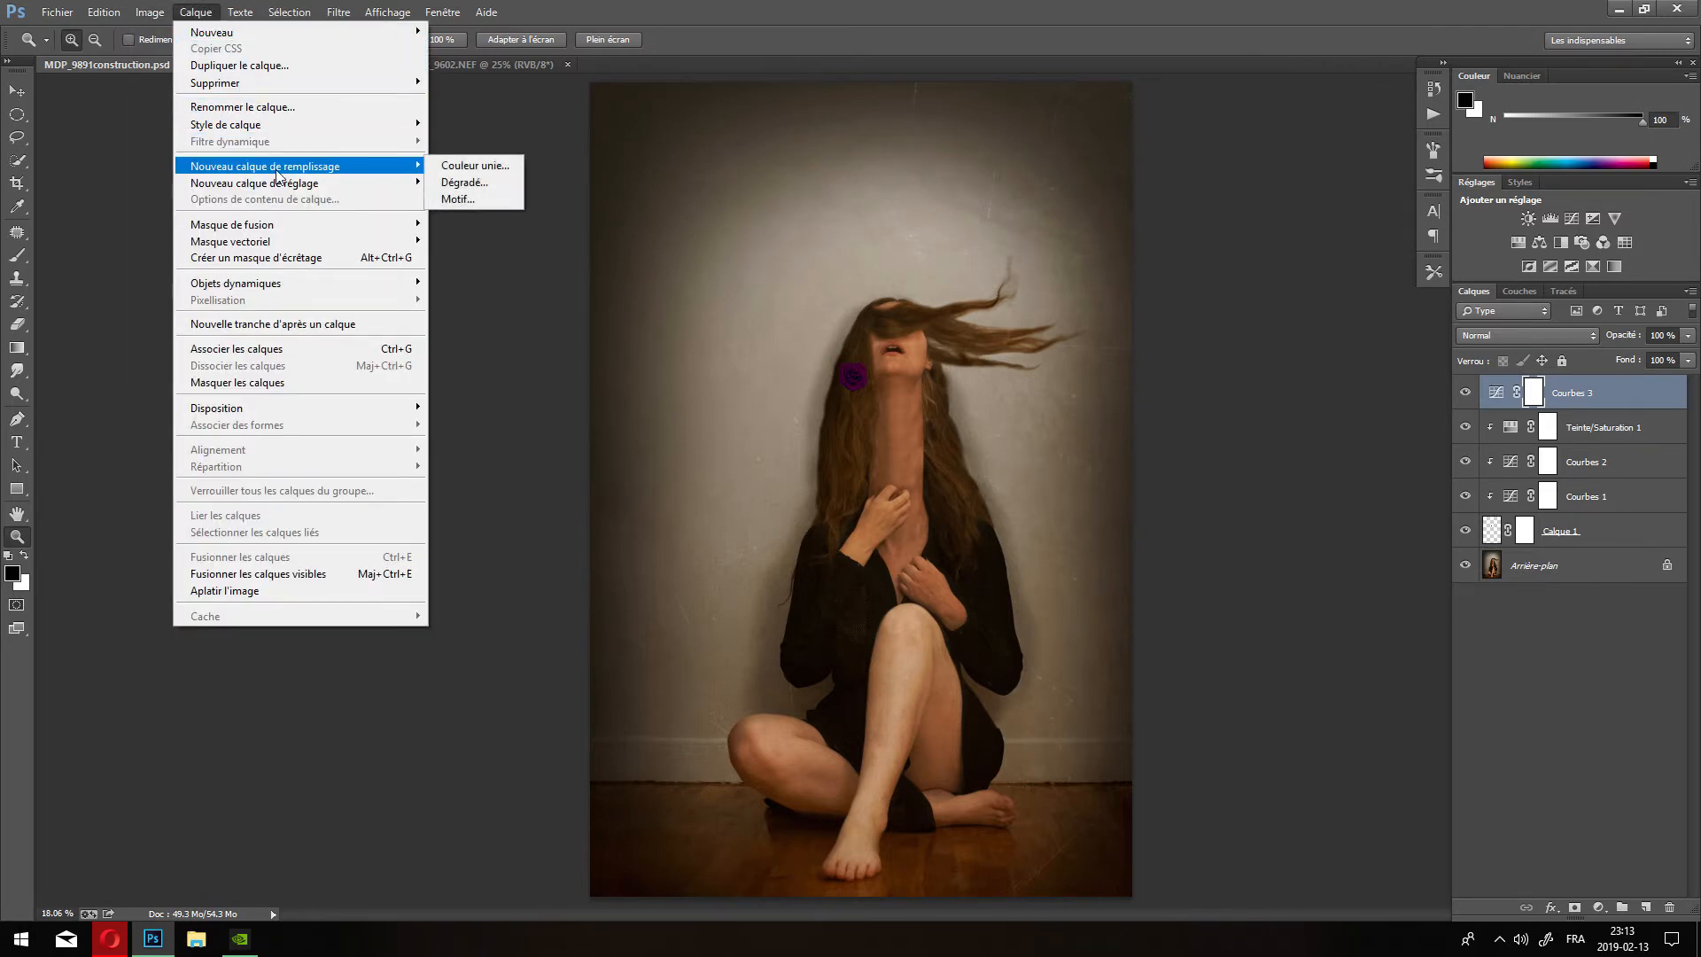
{"action": "left_click", "coordinate": [447, 173]}
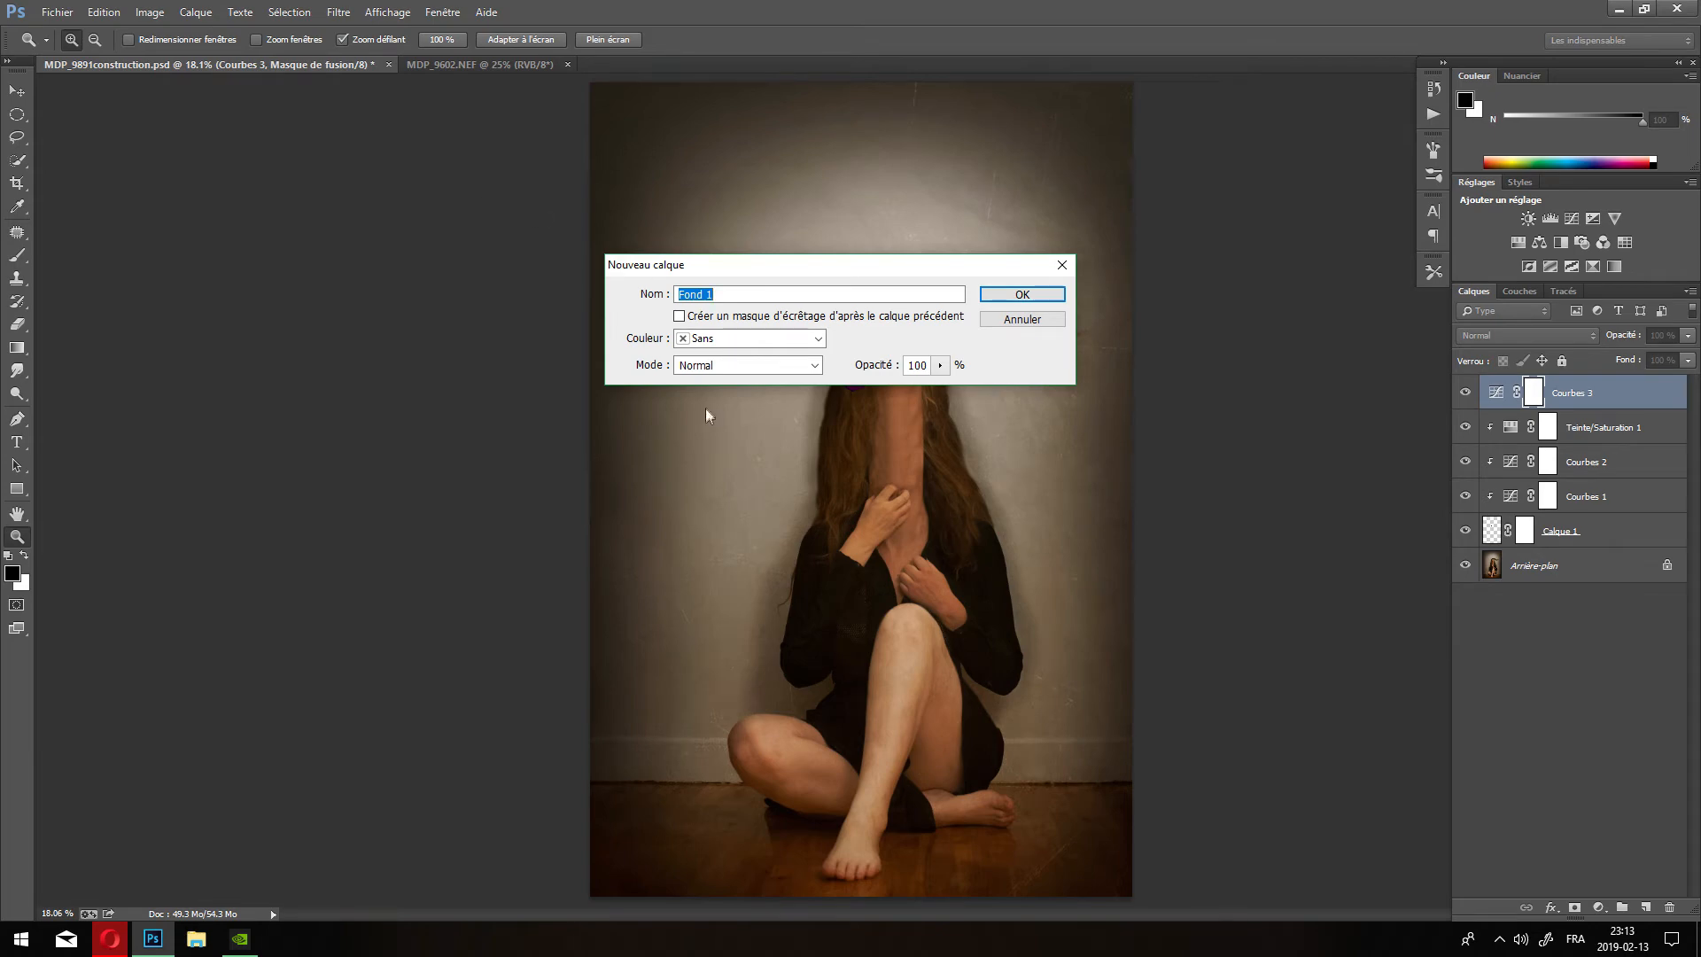
{"action": "left_click", "coordinate": [1024, 295]}
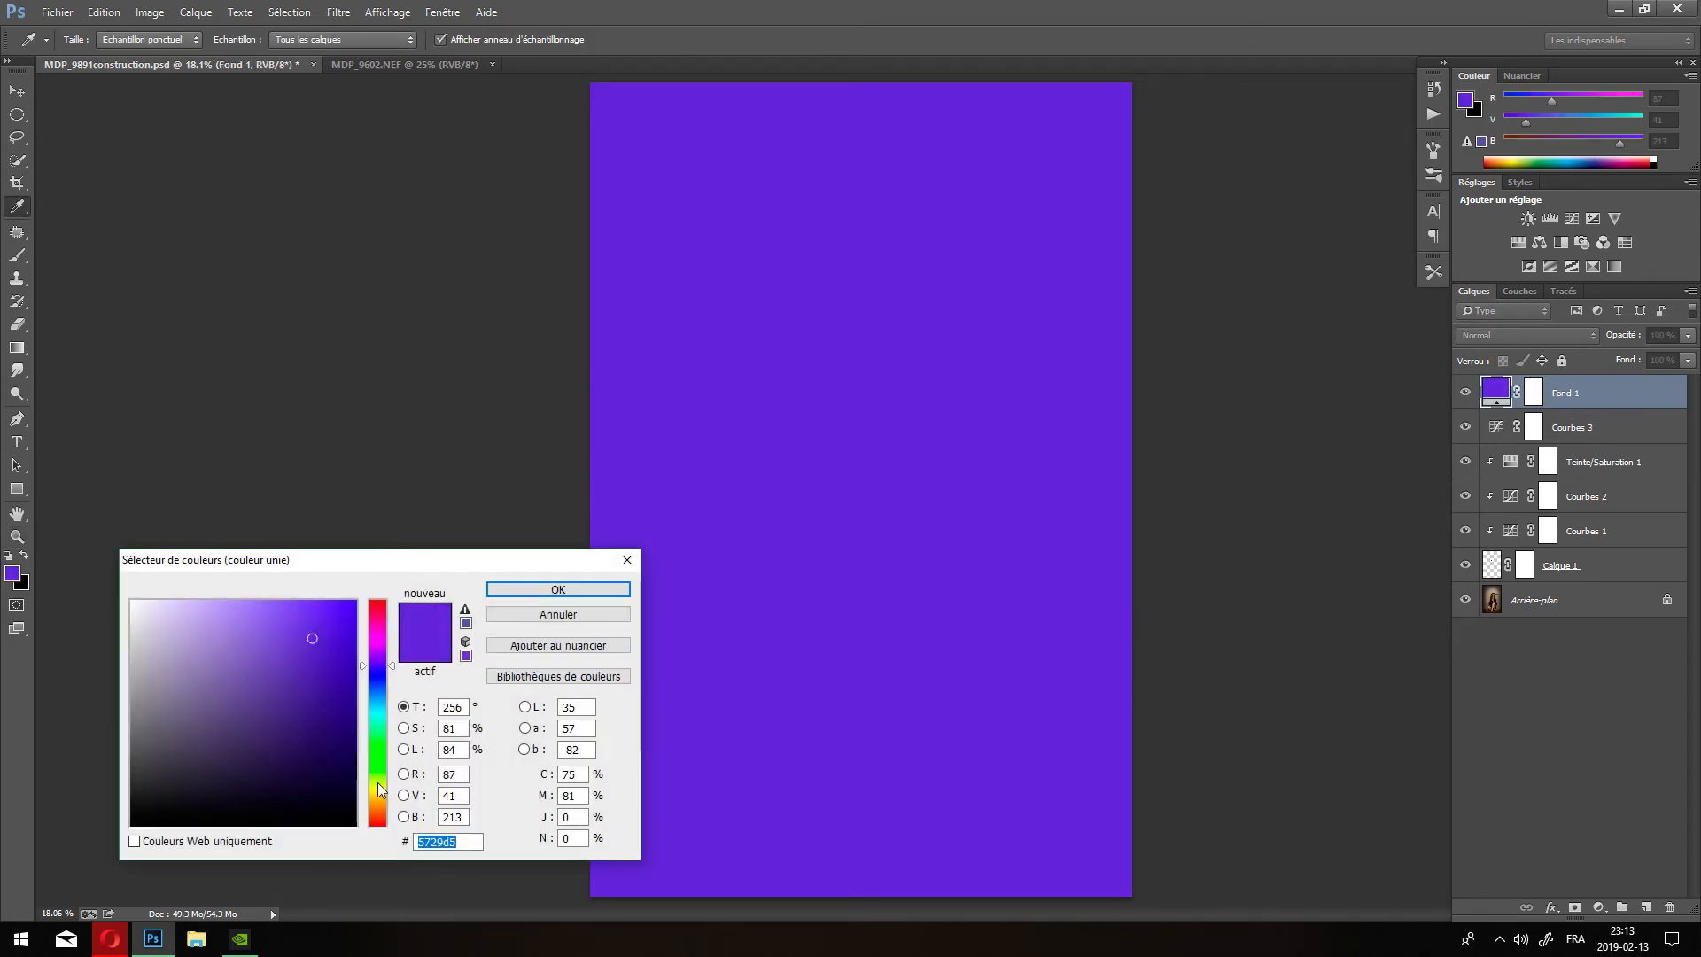
Set the fill layer's colour to the muted gold a08f54 and accept it.
{"action": "left_click_drag", "start_coordinate": [376, 789], "coordinate": [375, 796]}
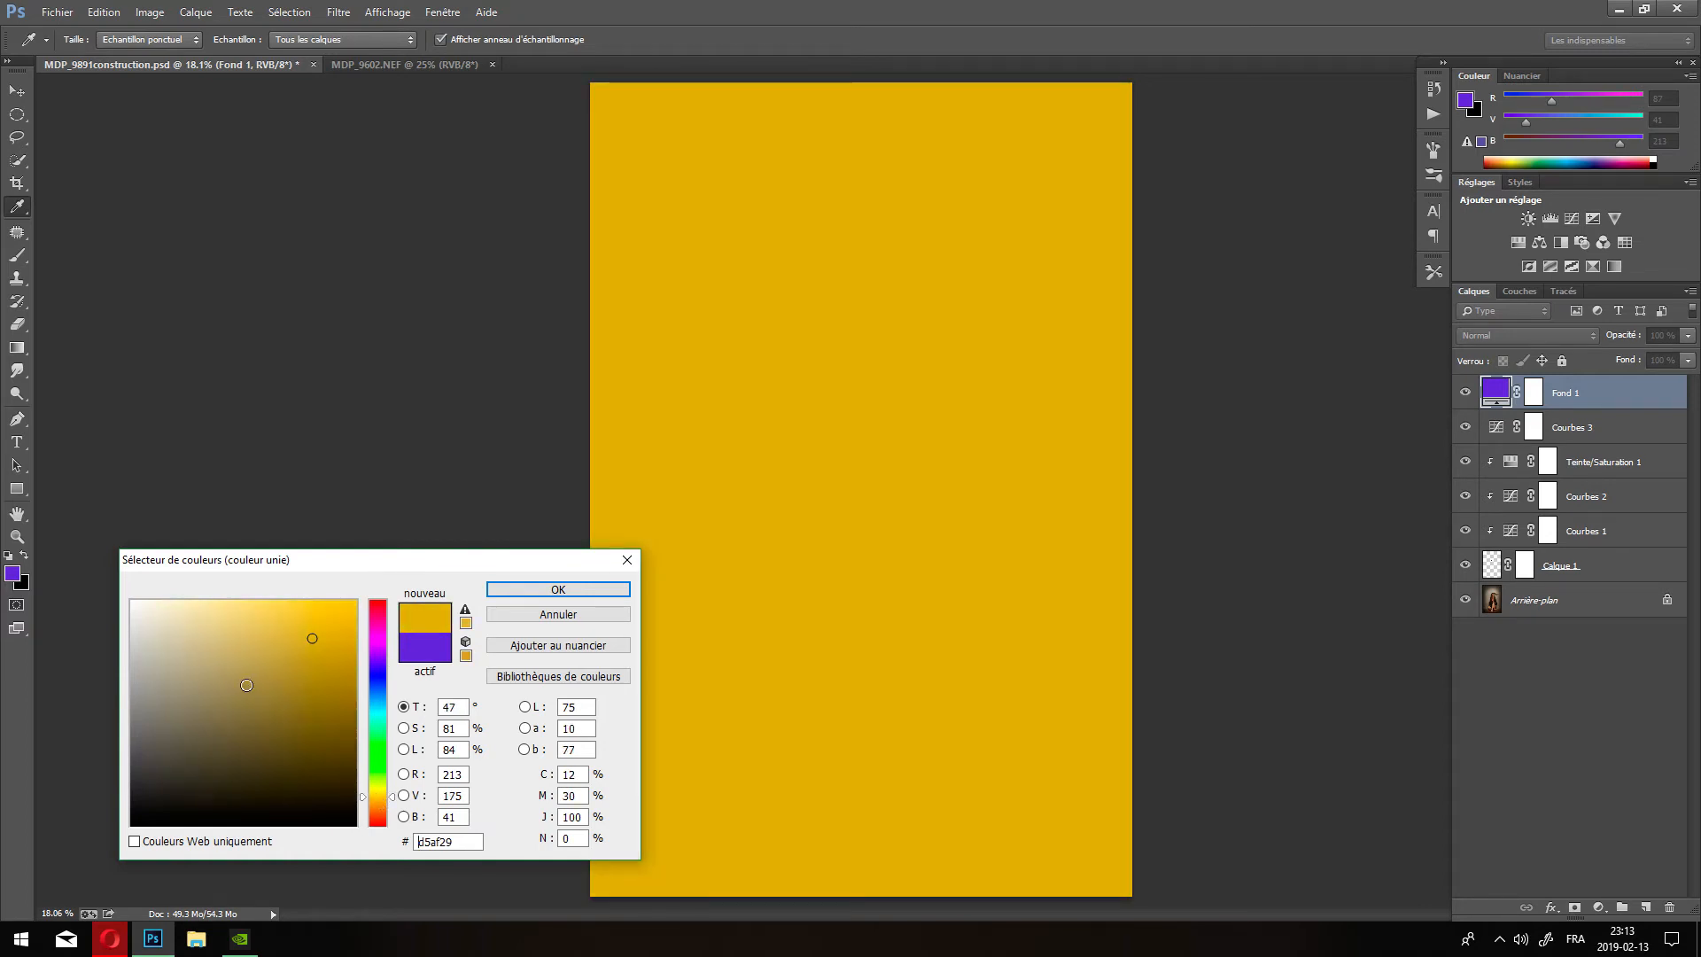
{"action": "mouse_move", "coordinate": [241, 684]}
{"action": "left_mouse_down"}
{"action": "mouse_move", "coordinate": [209, 684]}
{"action": "mouse_move", "coordinate": [238, 684]}
{"action": "left_mouse_up"}
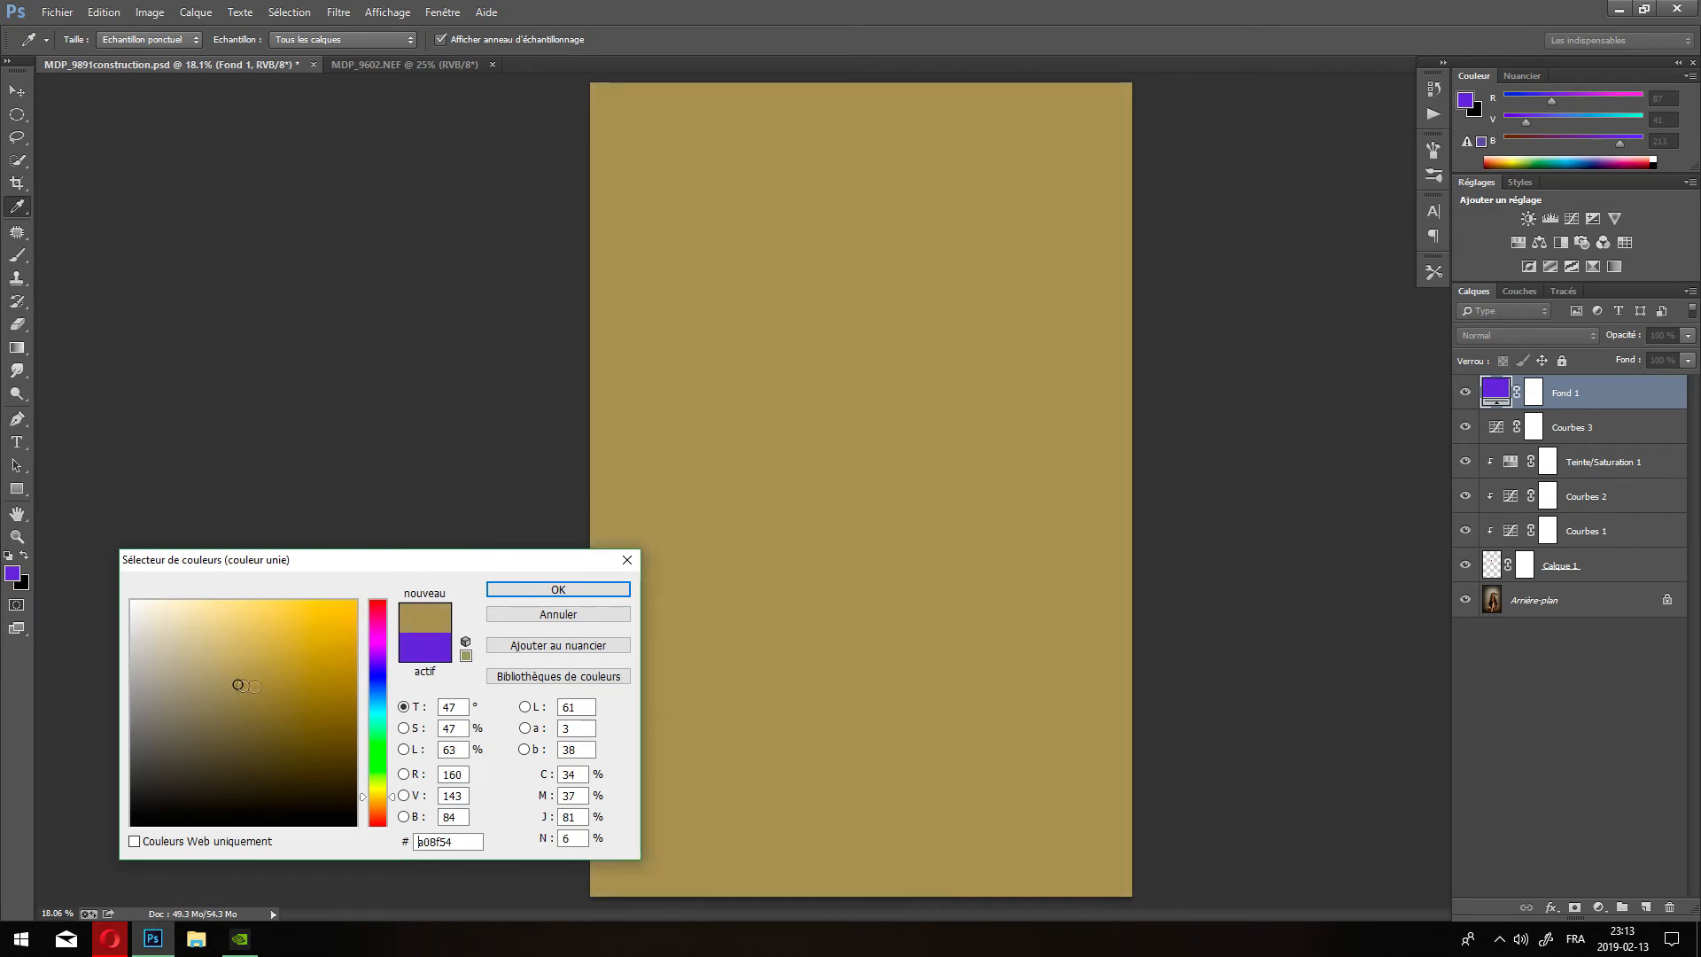
{"action": "left_click", "coordinate": [540, 592]}
{"action": "key", "text": "z"}
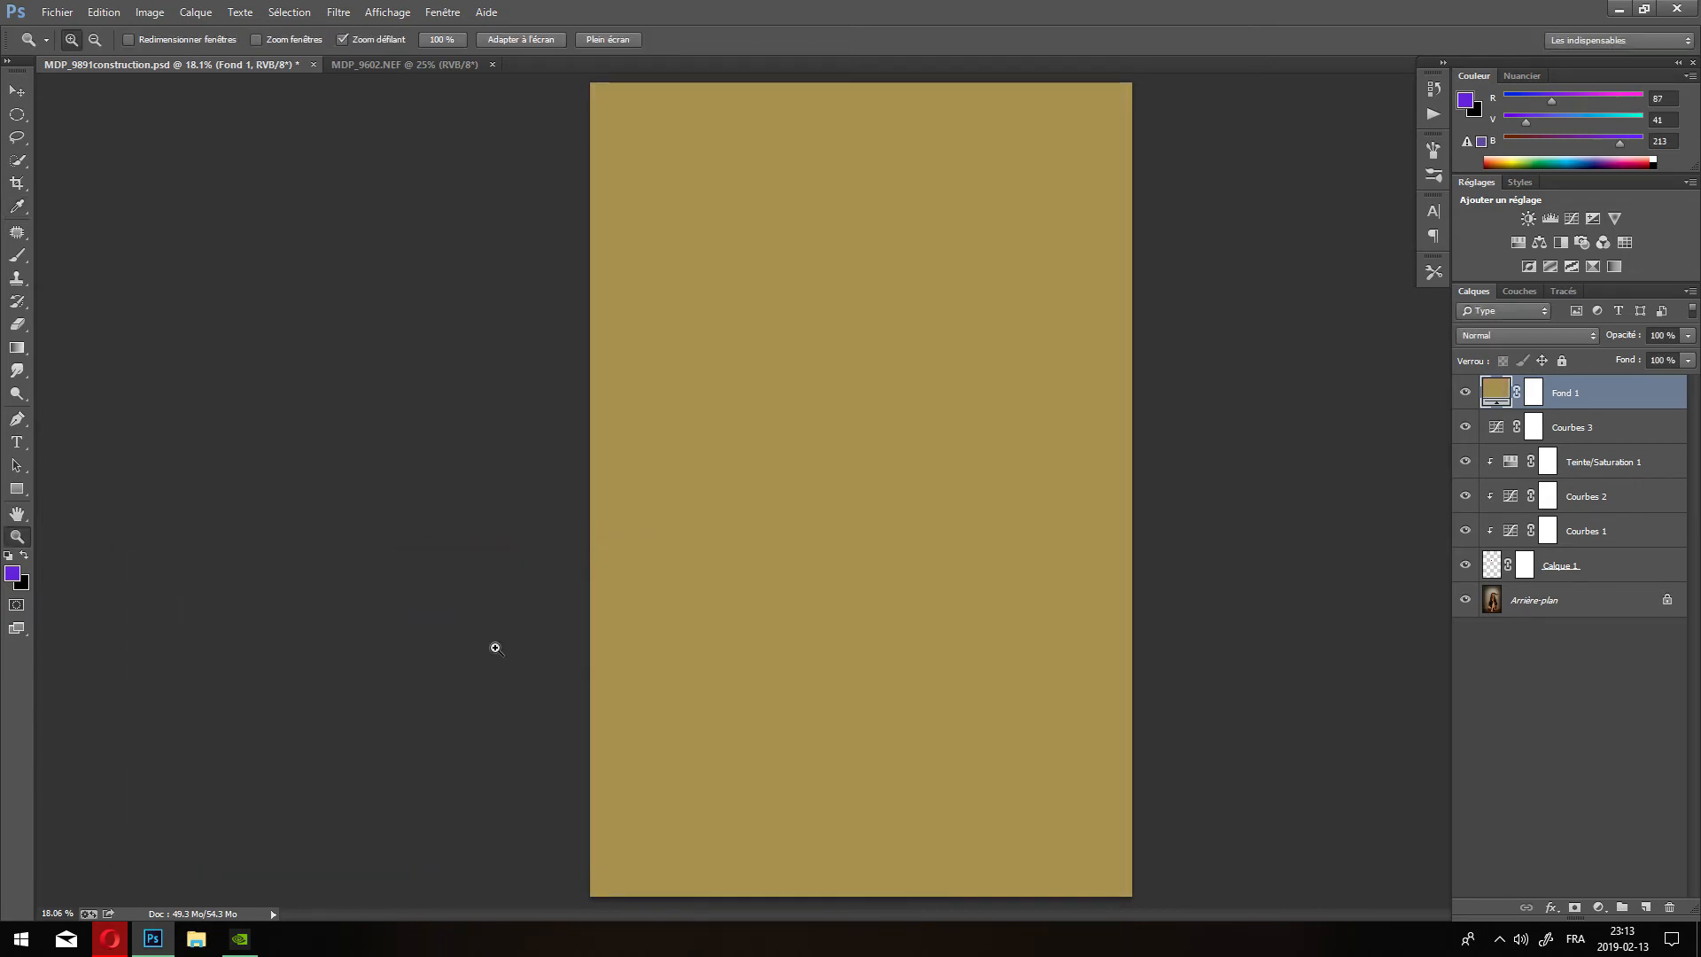
Try blend modes from Obscurcir through Lumière ponctuelle on the gold fill layer and return to Lumière tamisée.
{"action": "left_click", "coordinate": [1586, 338]}
{"action": "left_click", "coordinate": [1534, 337]}
{"action": "left_click", "coordinate": [1533, 331]}
{"action": "left_click", "coordinate": [1533, 331]}
{"action": "scroll", "coordinate": [1533, 331], "scroll_direction": "down", "scroll_amount": 1}
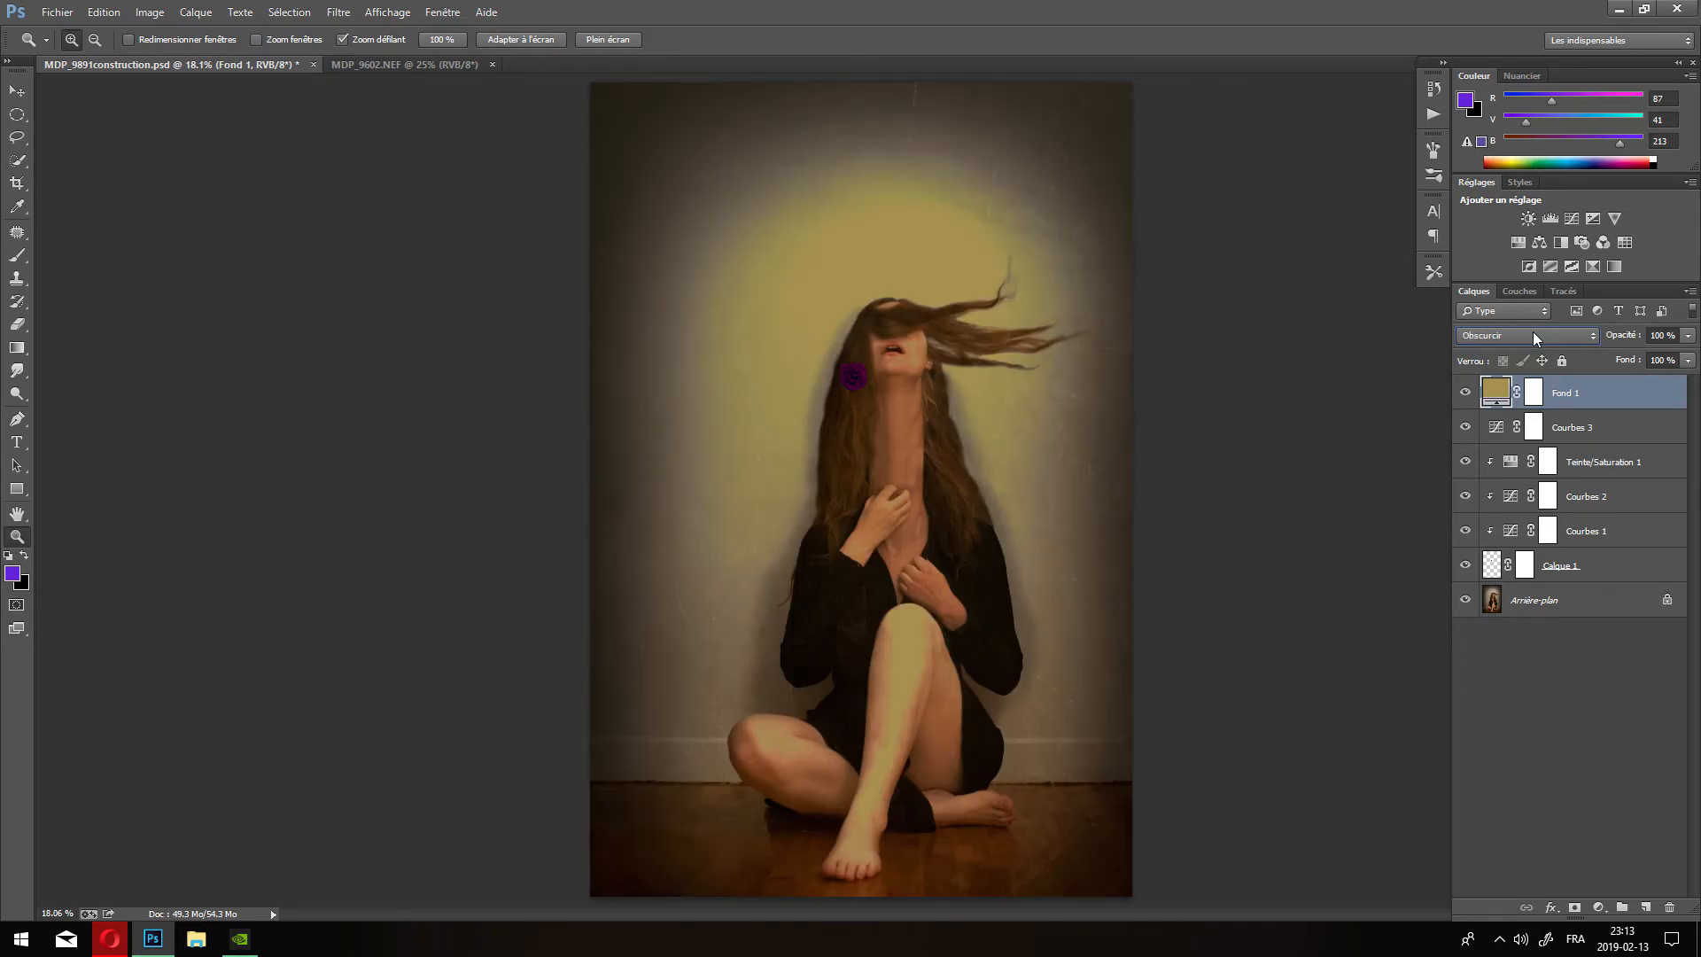
{"action": "scroll", "coordinate": [1533, 332], "scroll_direction": "down", "scroll_amount": 1}
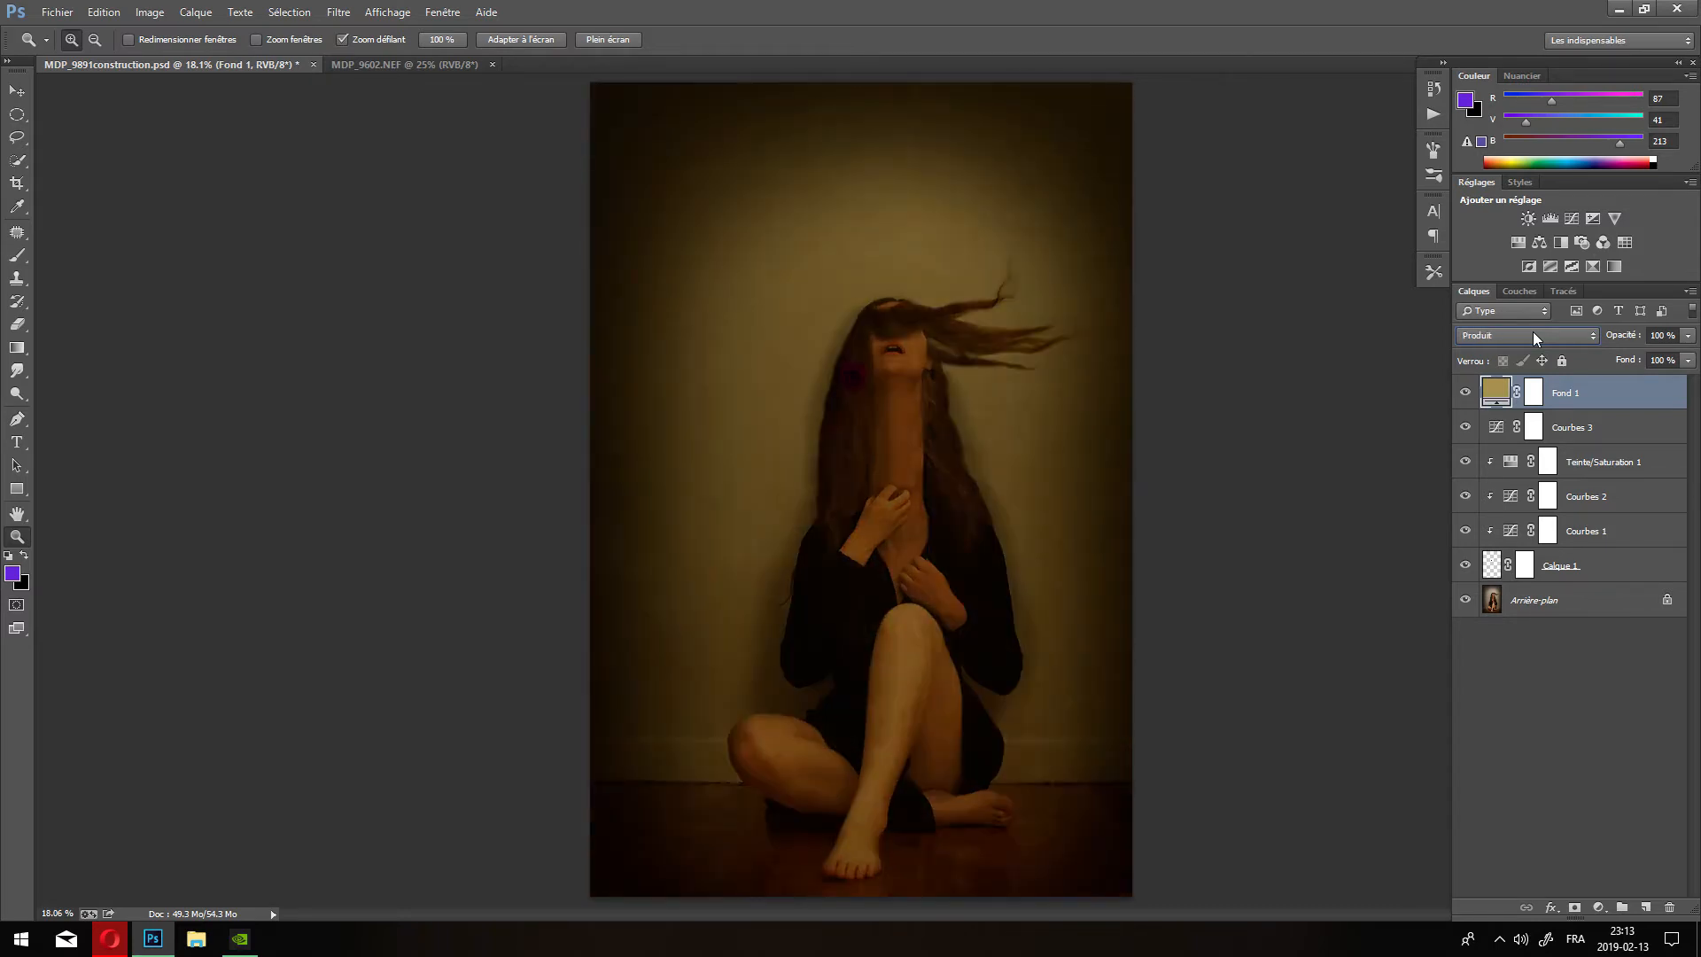
{"action": "scroll", "coordinate": [1533, 332], "scroll_direction": "down", "scroll_amount": 1}
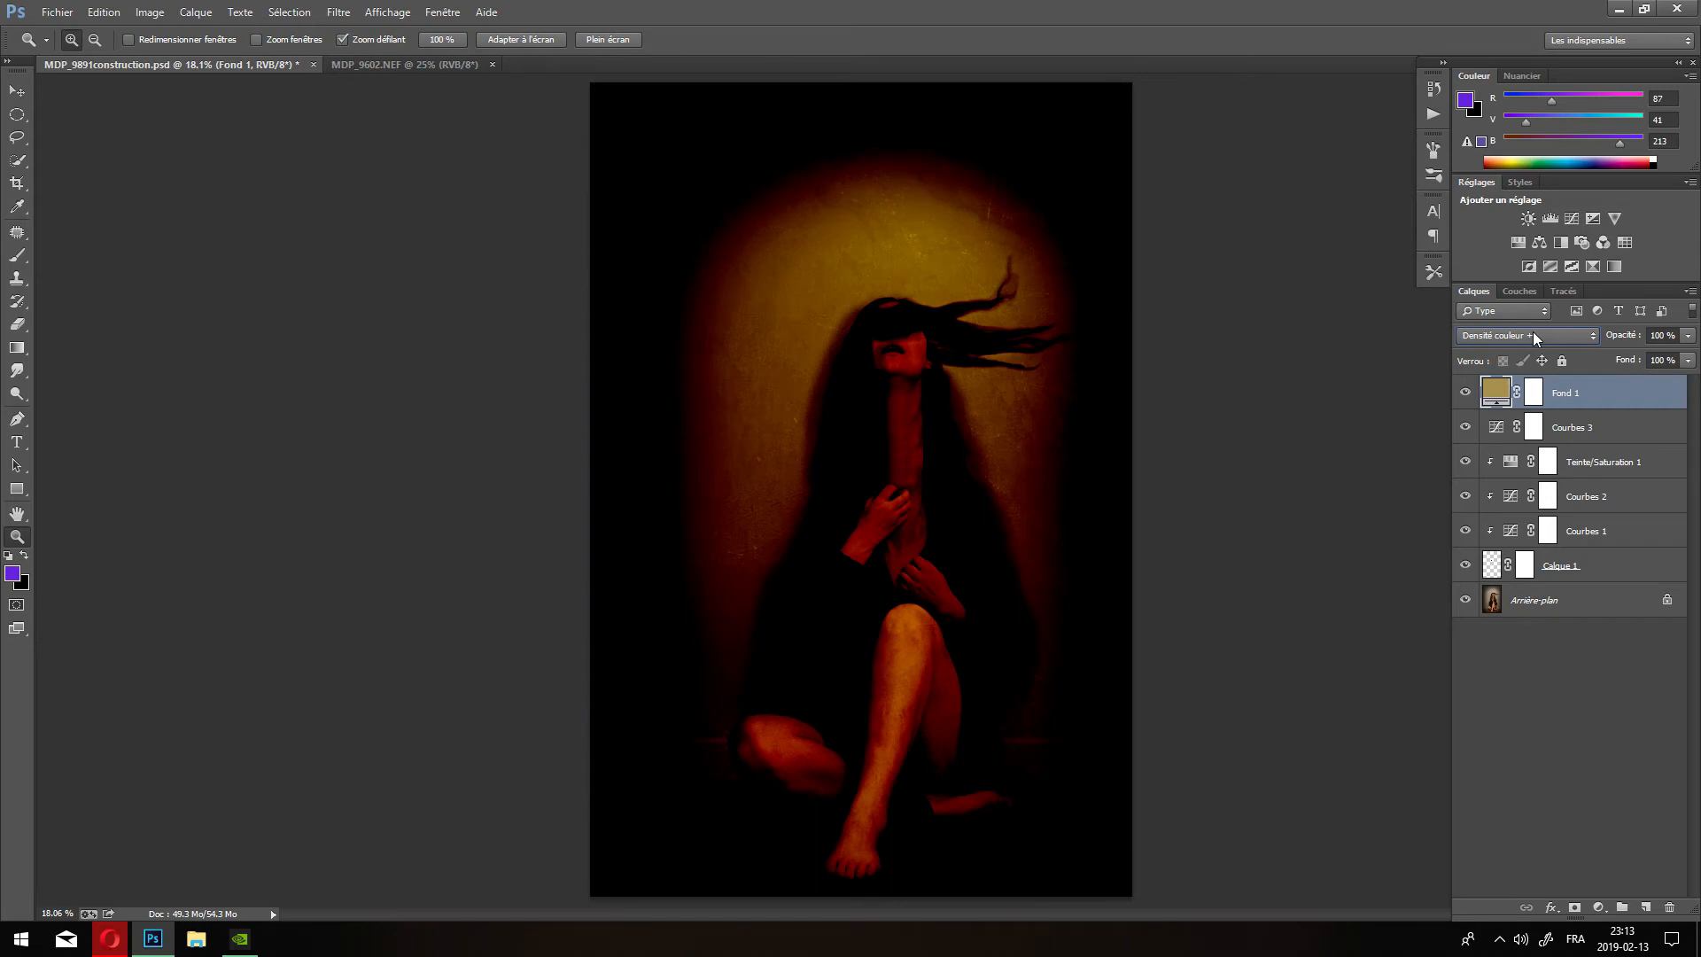
{"action": "scroll", "coordinate": [1547, 337], "scroll_direction": "down", "scroll_amount": 1}
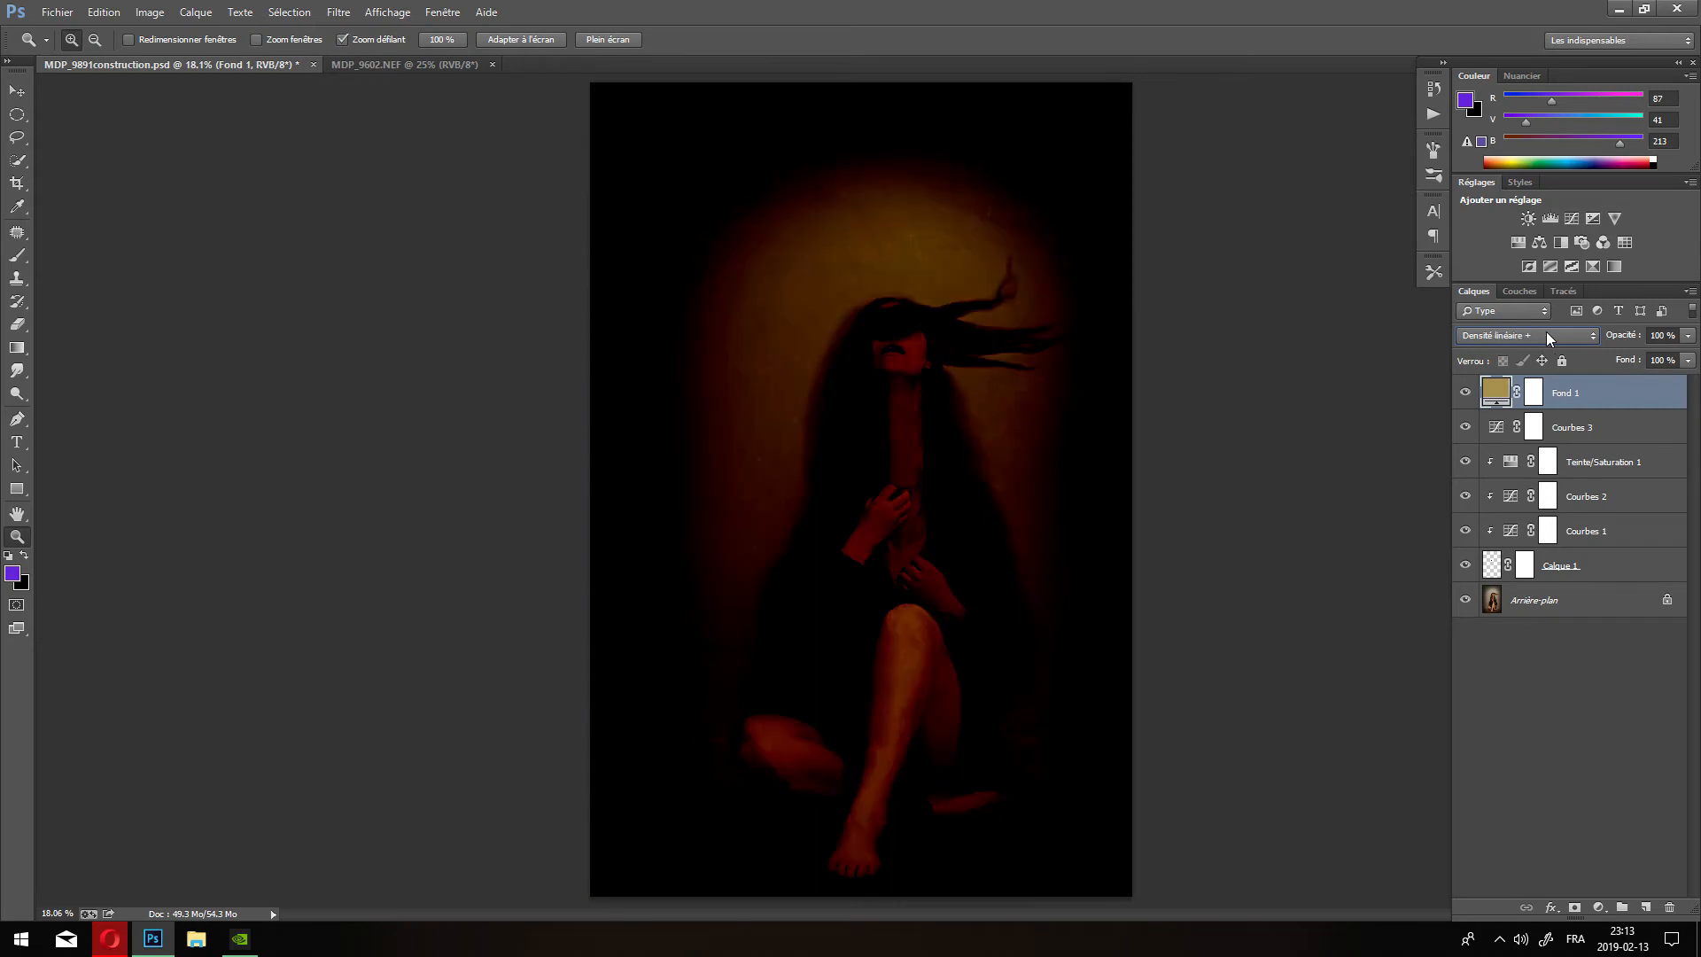
{"action": "scroll", "coordinate": [1546, 332], "scroll_direction": "down", "scroll_amount": 1}
{"action": "scroll", "coordinate": [1545, 332], "scroll_direction": "down", "scroll_amount": 2}
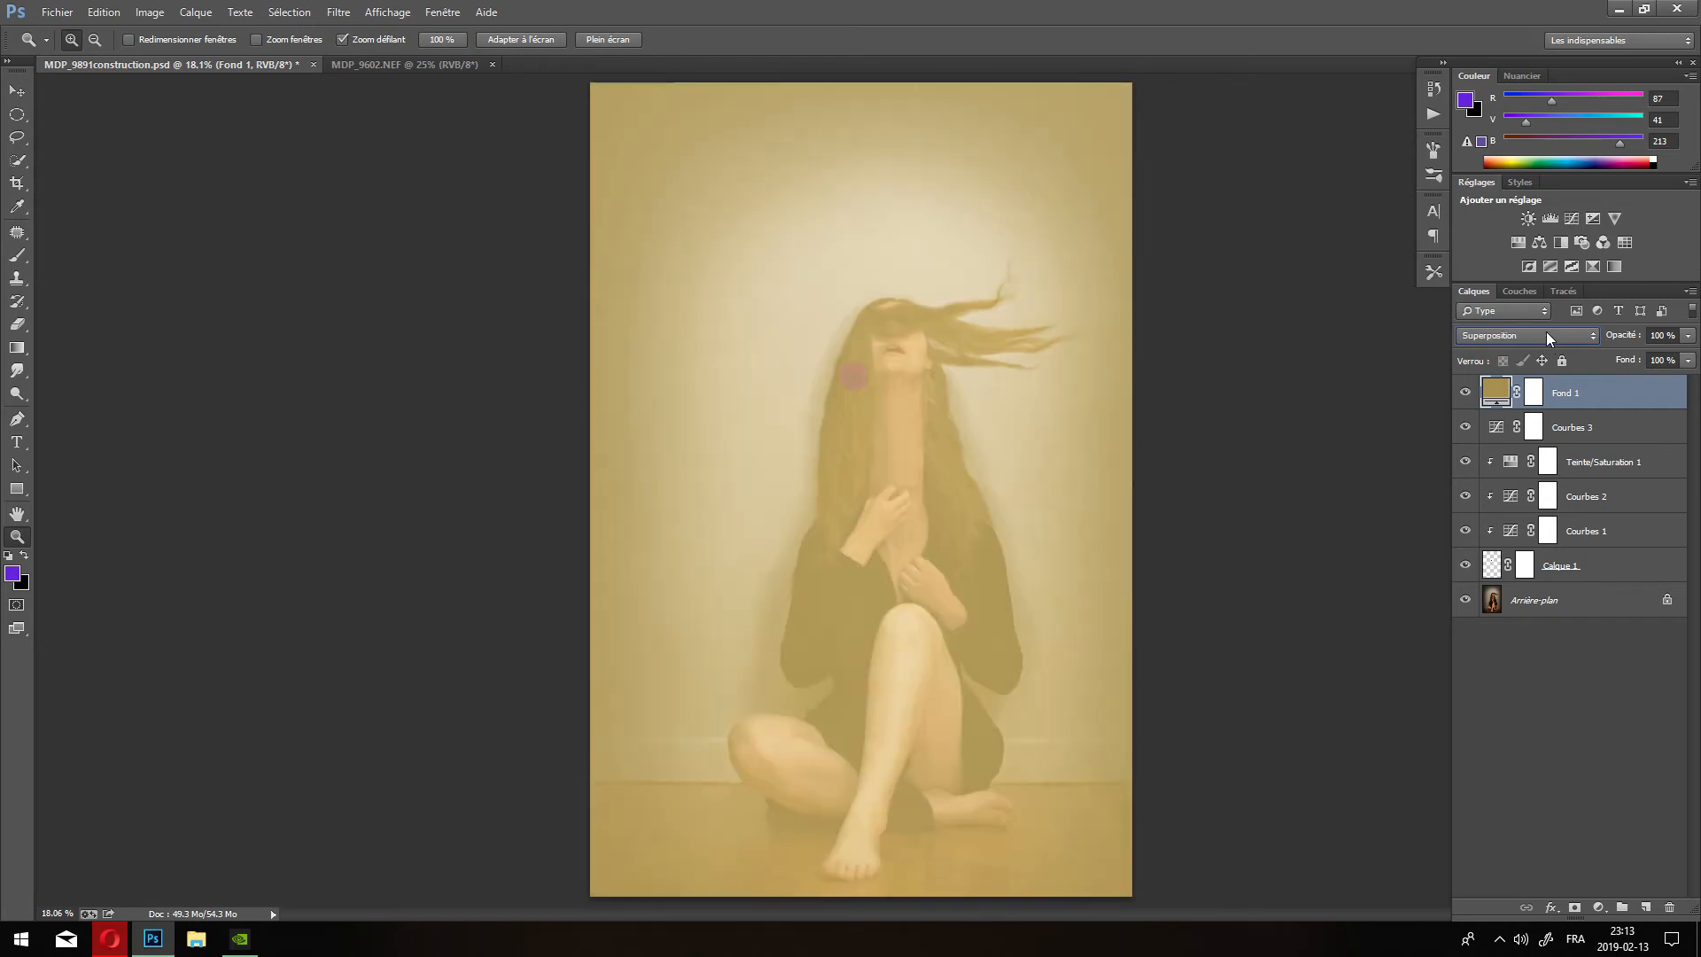
{"action": "scroll", "coordinate": [1546, 332], "scroll_direction": "down", "scroll_amount": 2}
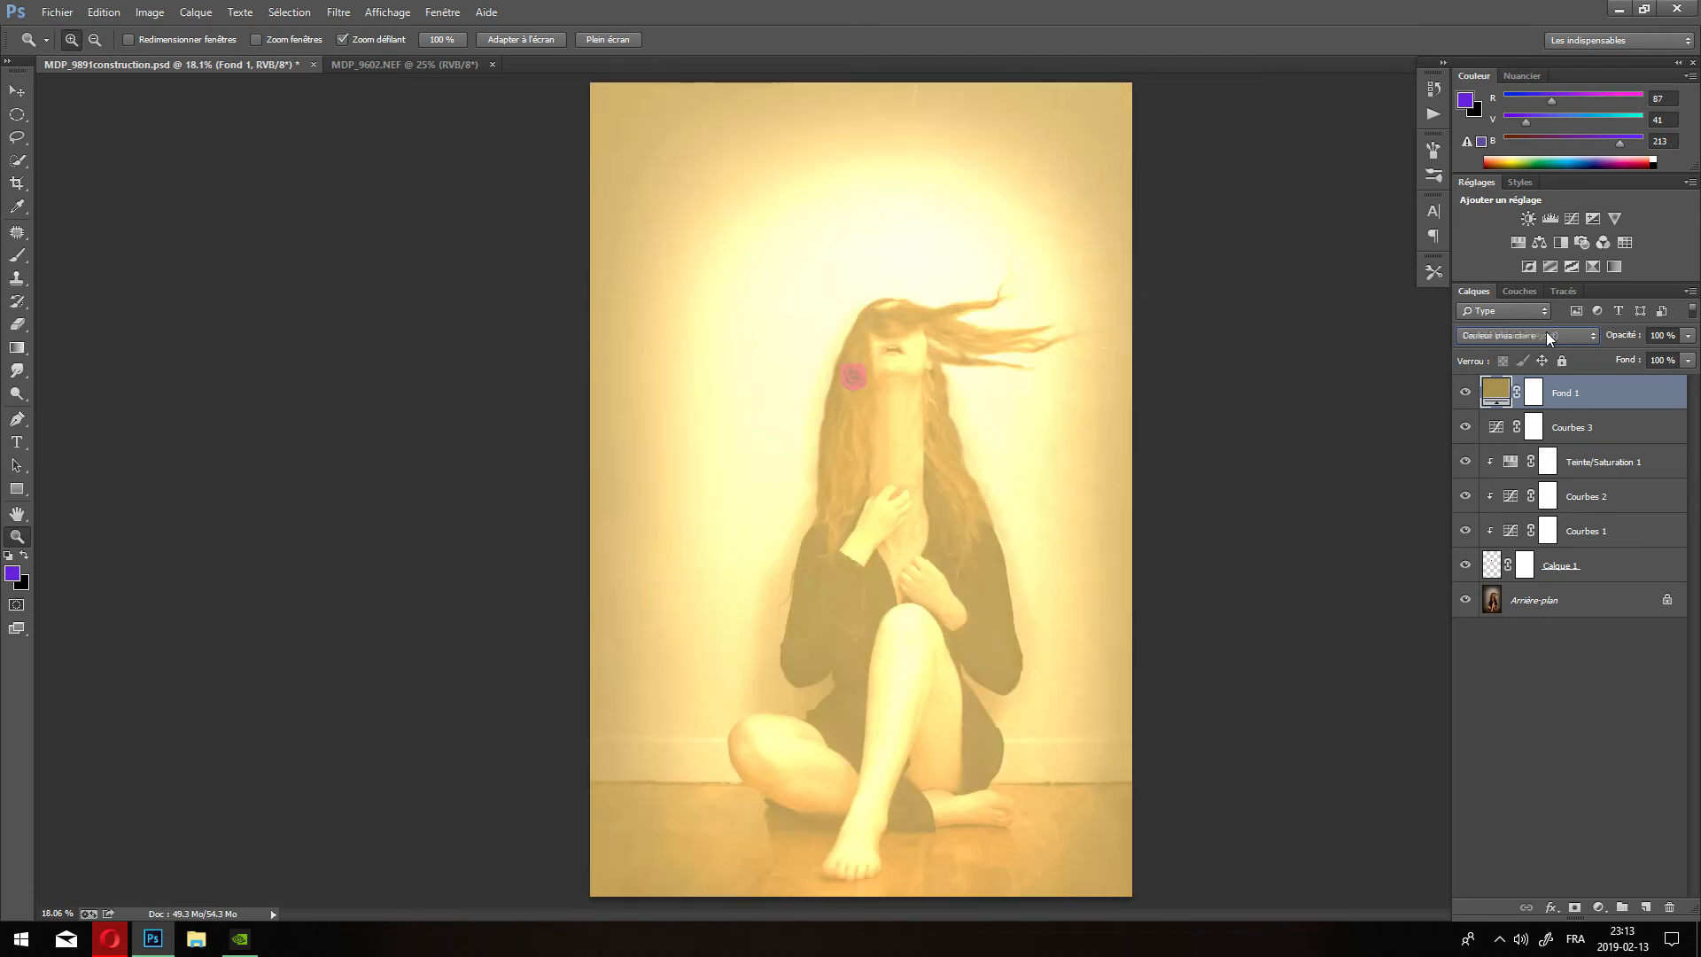
{"action": "scroll", "coordinate": [1546, 331], "scroll_direction": "down", "scroll_amount": 2}
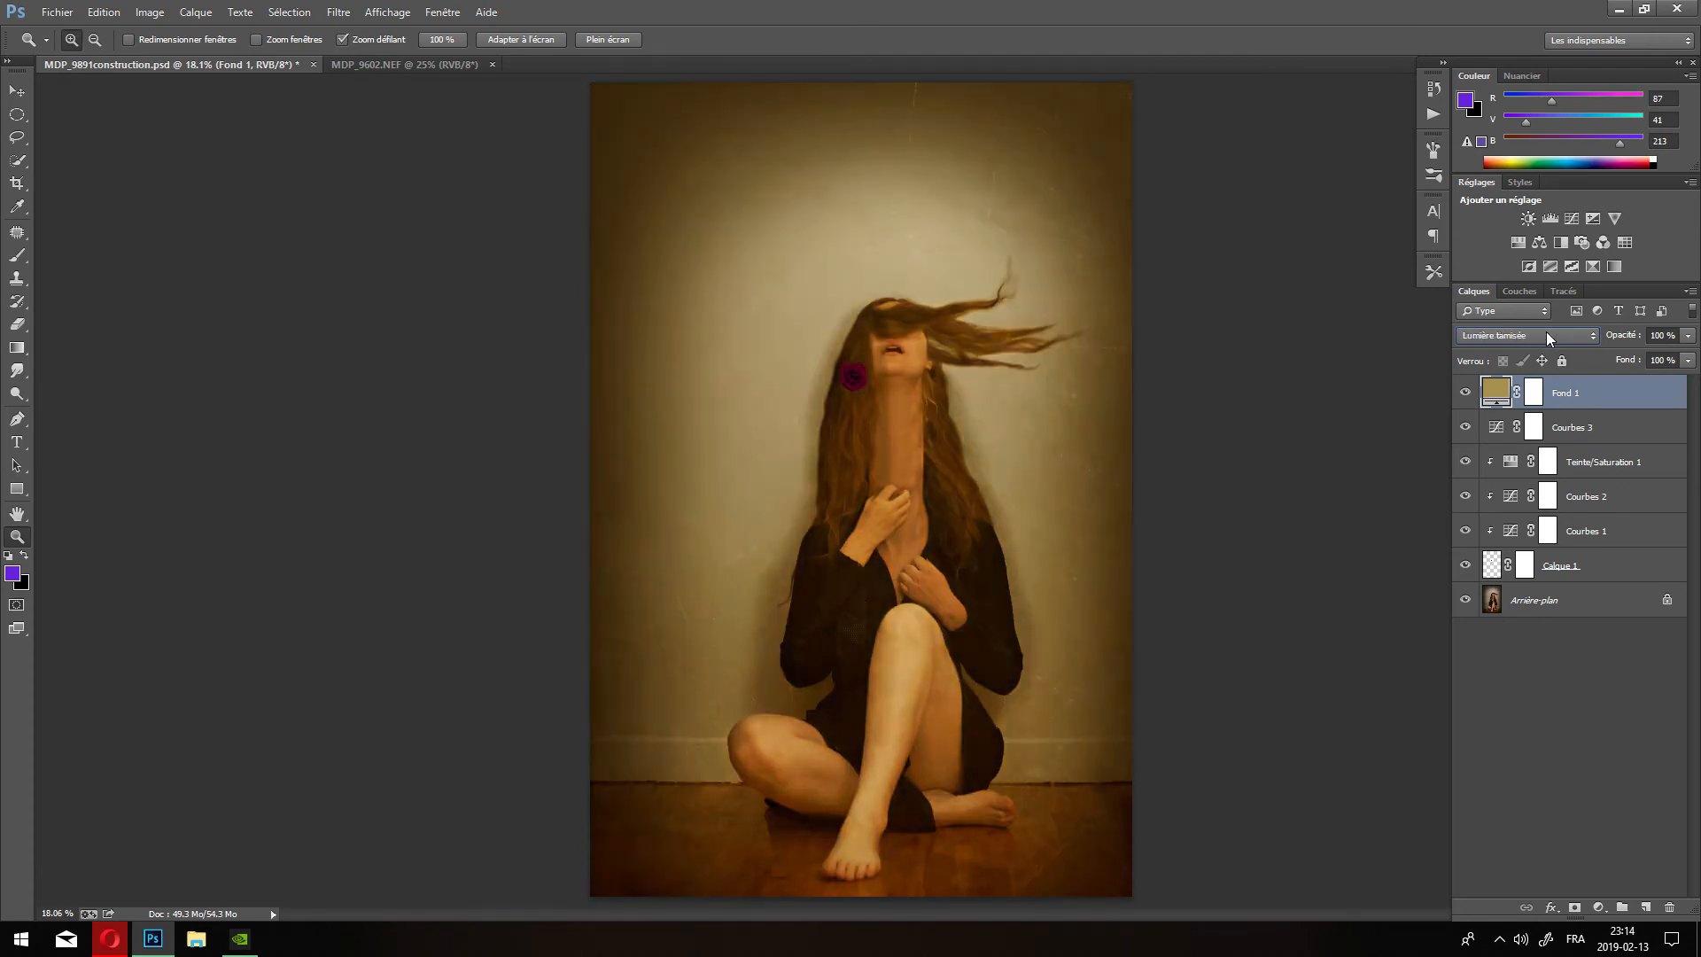
{"action": "scroll", "coordinate": [1545, 332], "scroll_direction": "down", "scroll_amount": 2}
{"action": "scroll", "coordinate": [1546, 335], "scroll_direction": "down", "scroll_amount": 1}
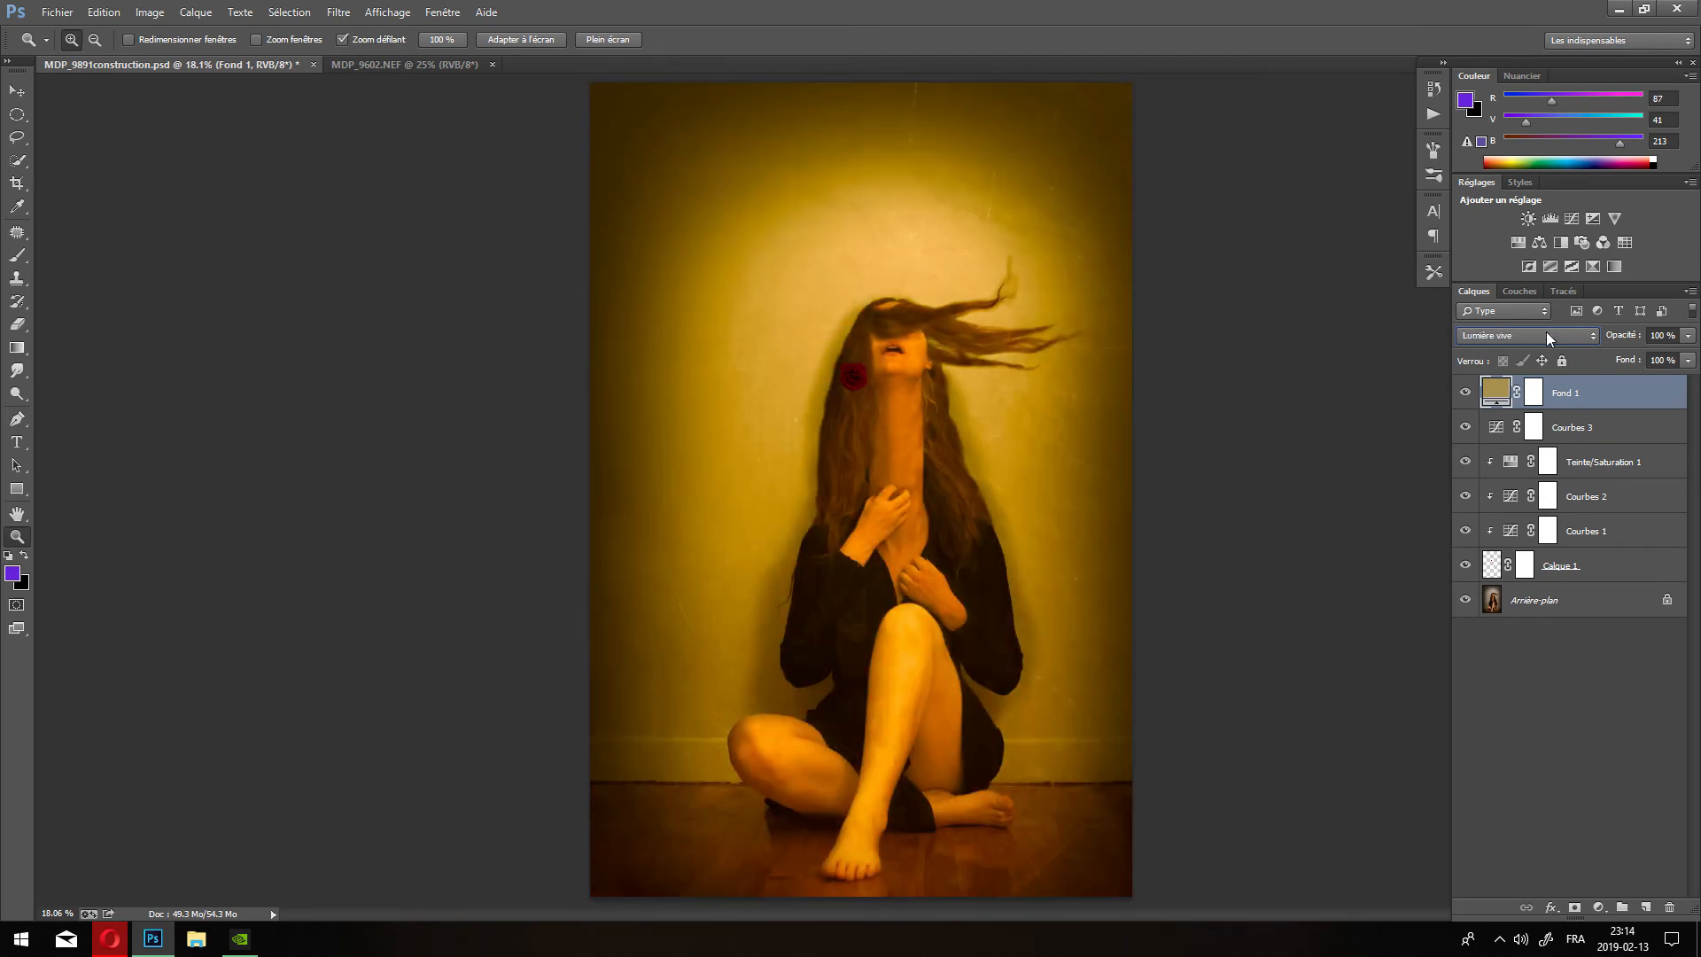
{"action": "scroll", "coordinate": [1545, 334], "scroll_direction": "down", "scroll_amount": 1}
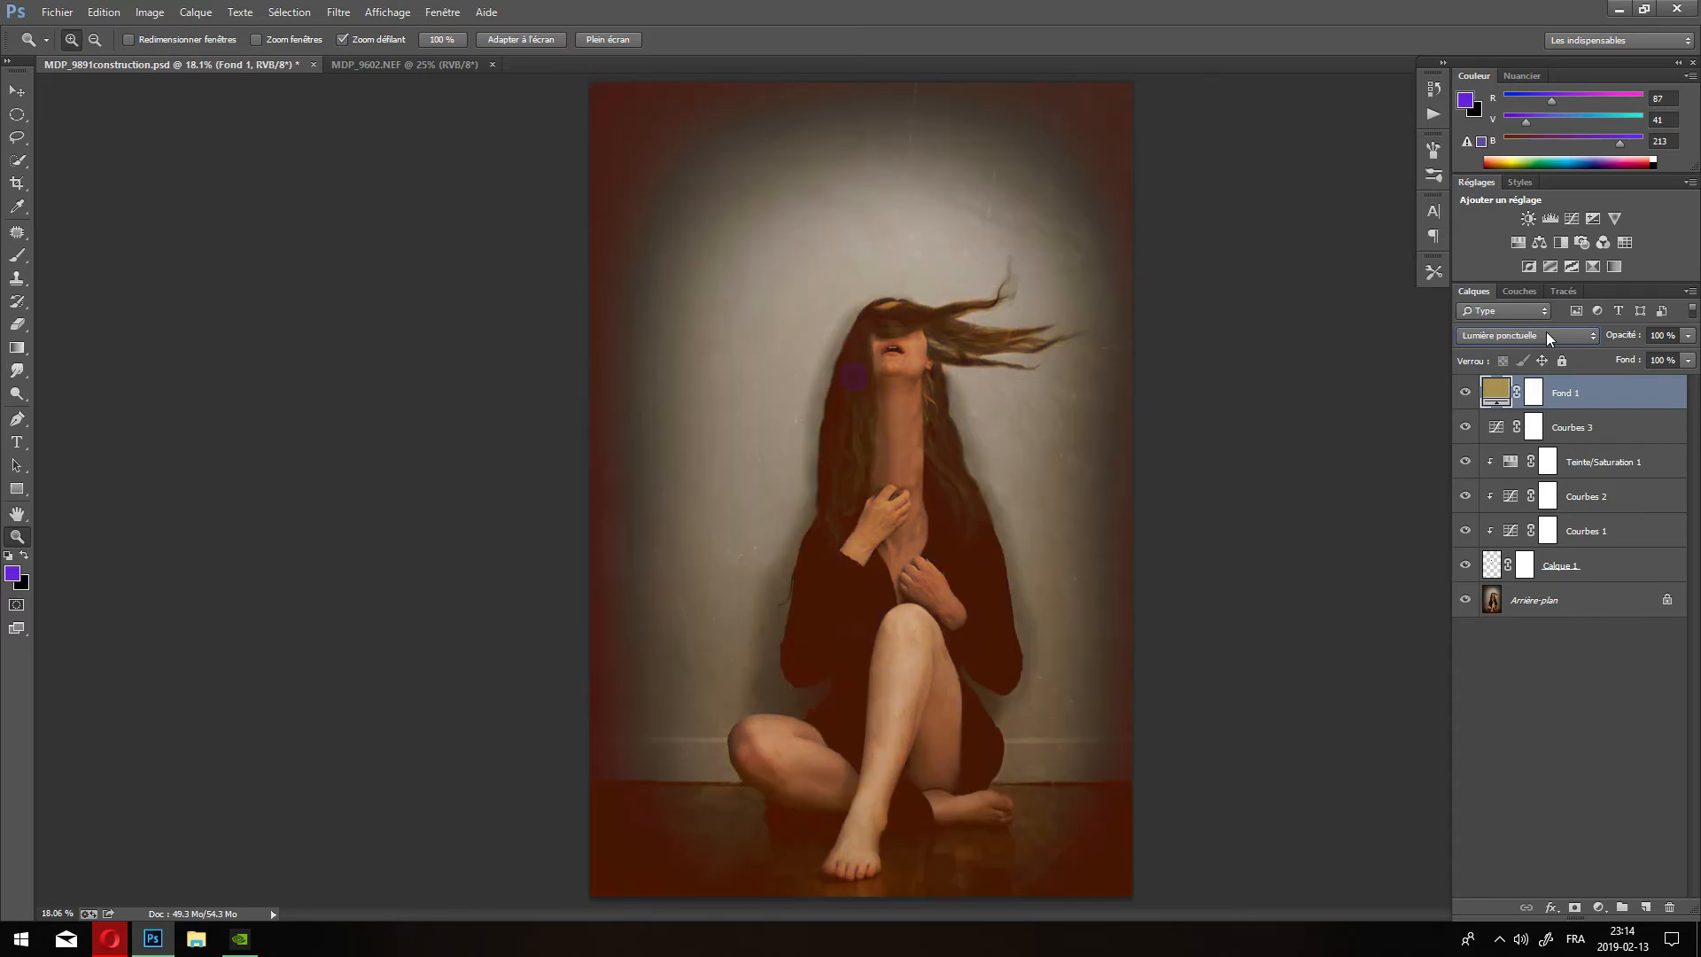
{"action": "scroll", "coordinate": [1546, 334], "scroll_direction": "up", "scroll_amount": 2}
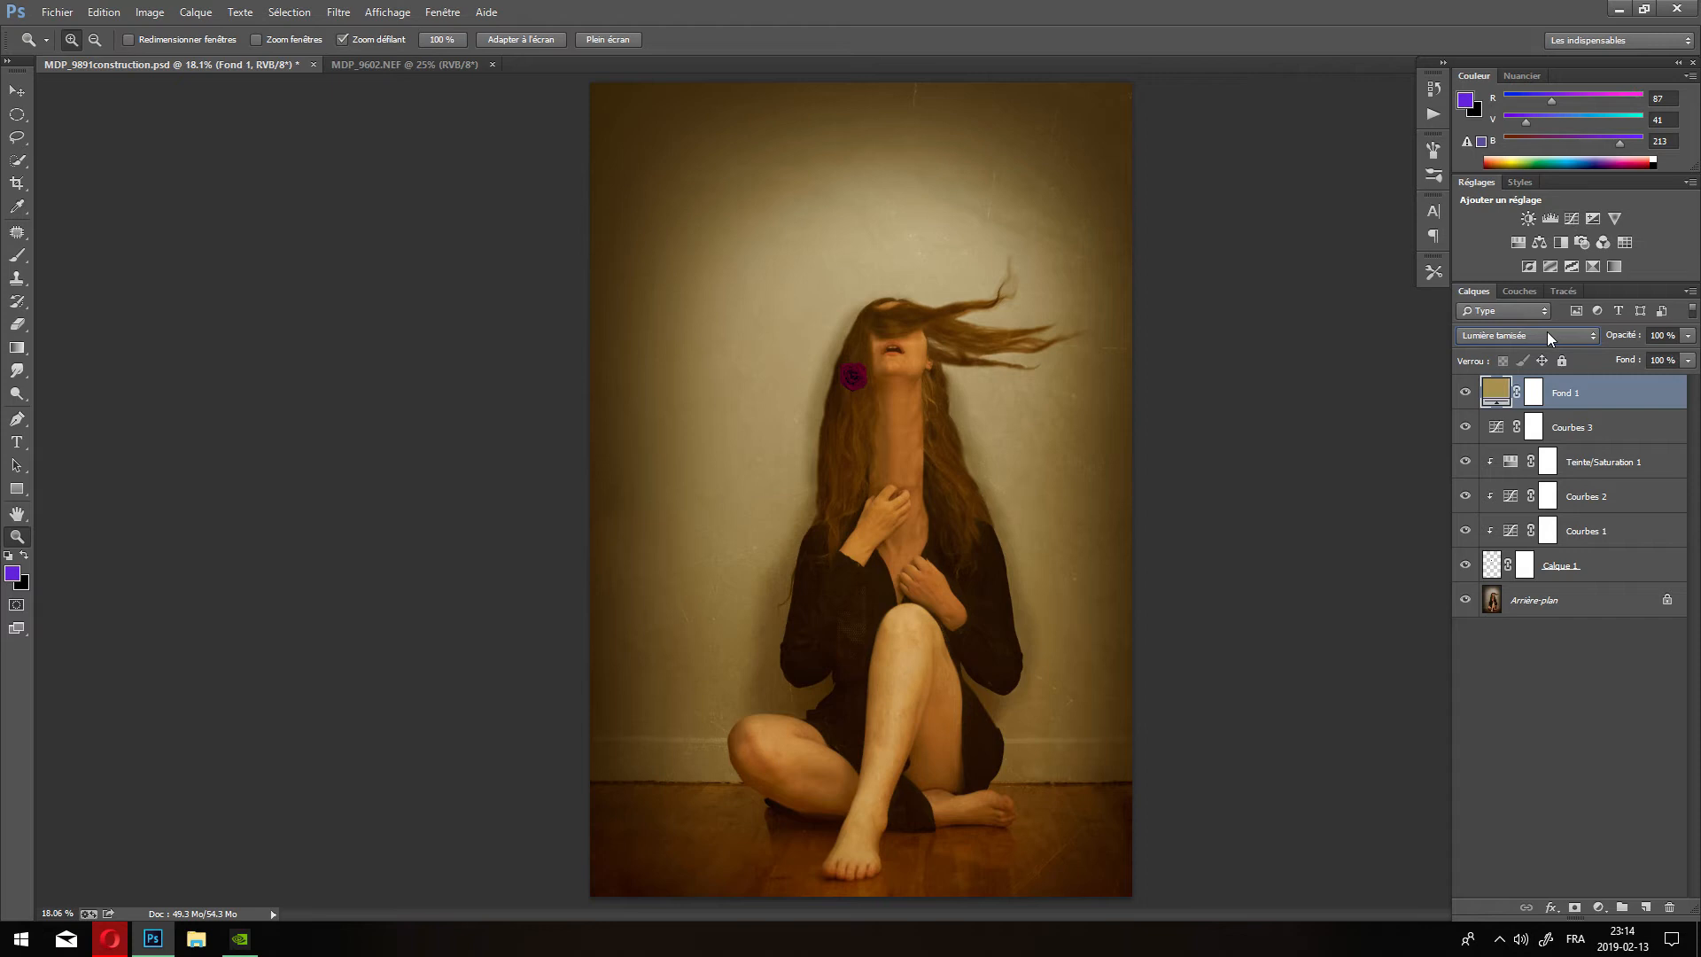
Set the gold fill layer to the Produit blend mode at 20% opacity.
{"action": "left_click", "coordinate": [1549, 334]}
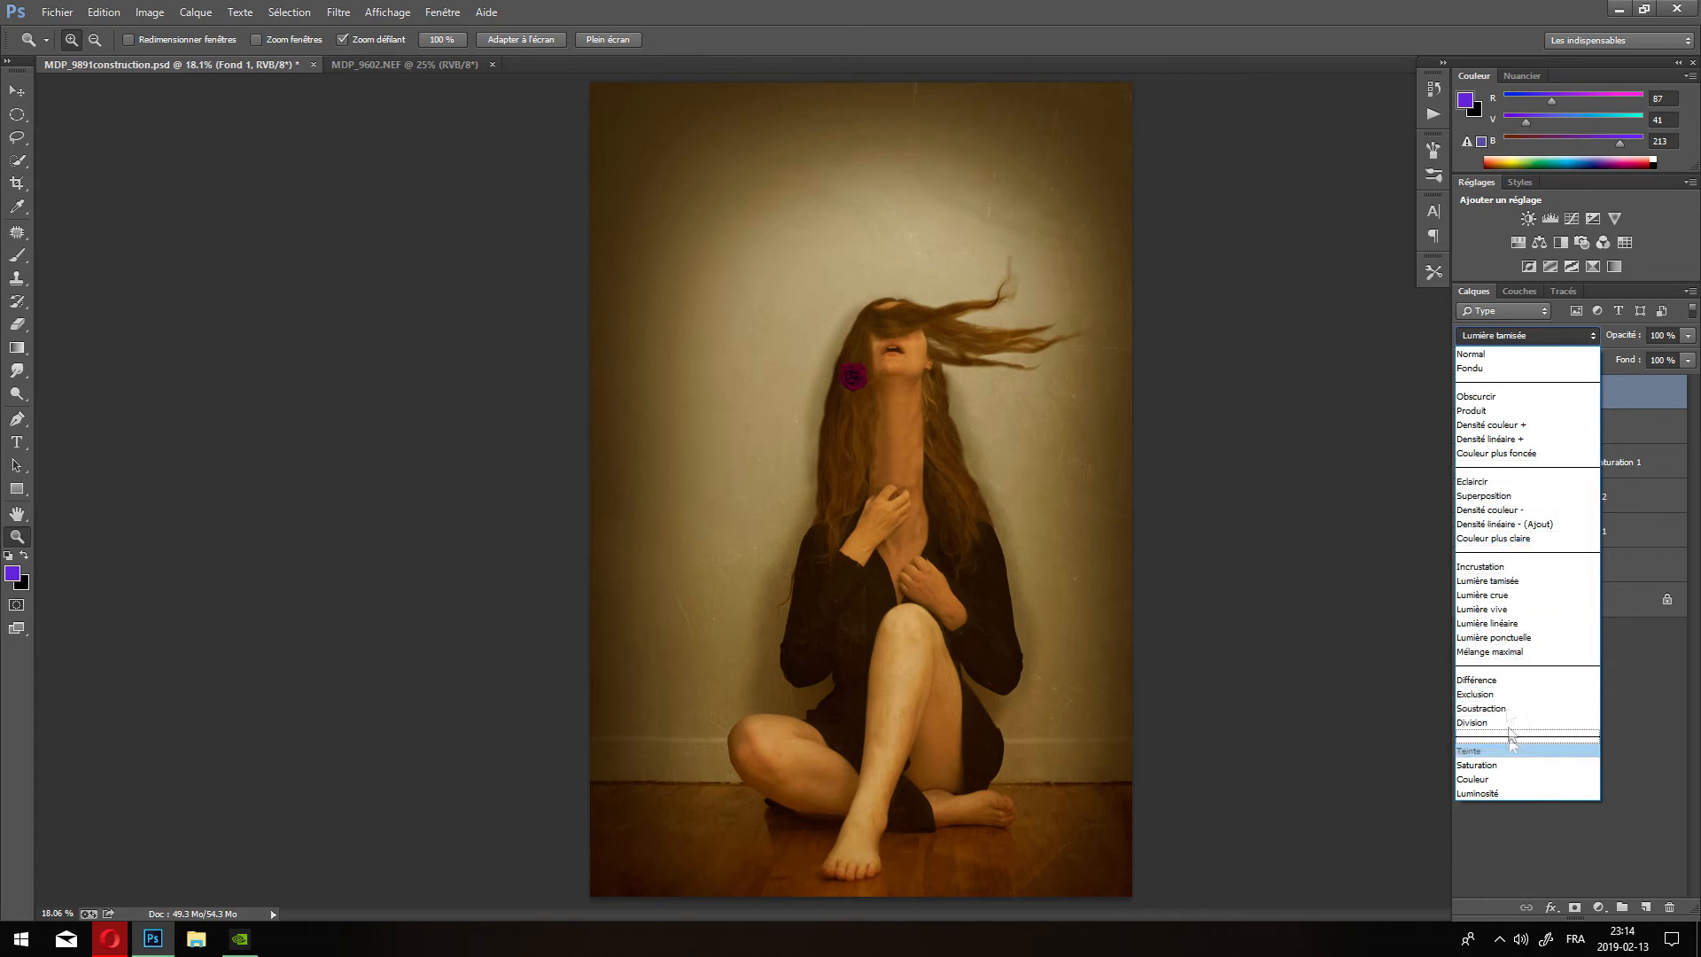
{"action": "left_click", "coordinate": [1509, 410]}
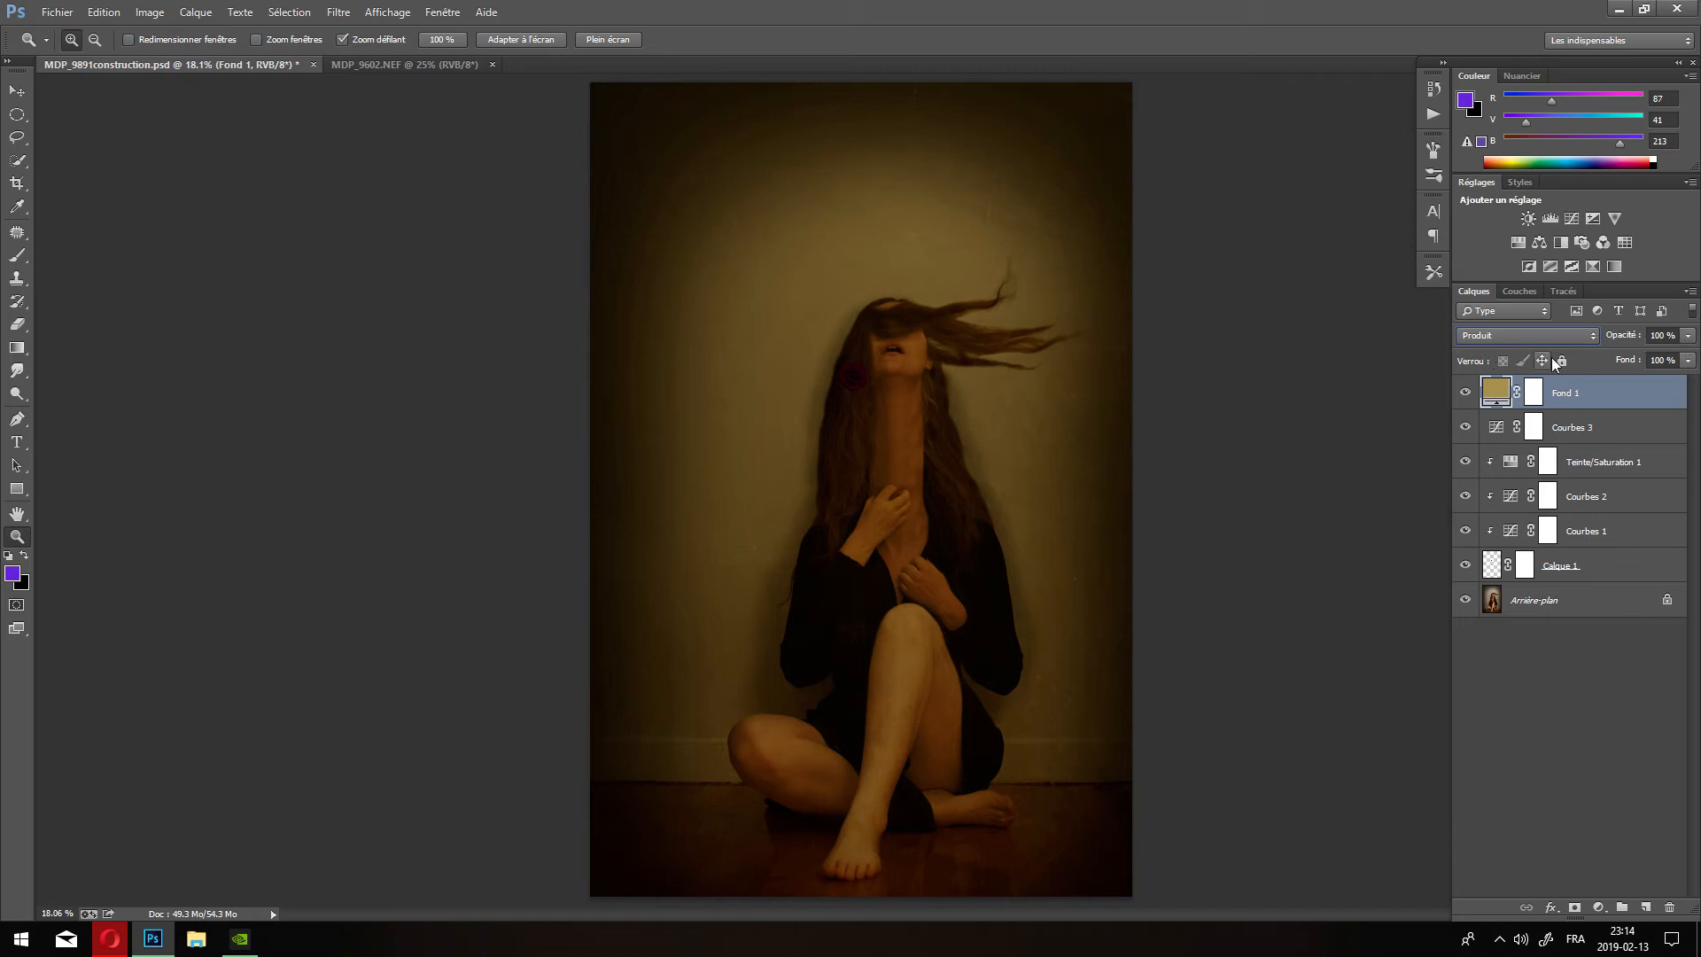
{"action": "left_click", "coordinate": [1689, 337]}
{"action": "left_click_drag", "start_coordinate": [1689, 355], "coordinate": [1624, 355]}
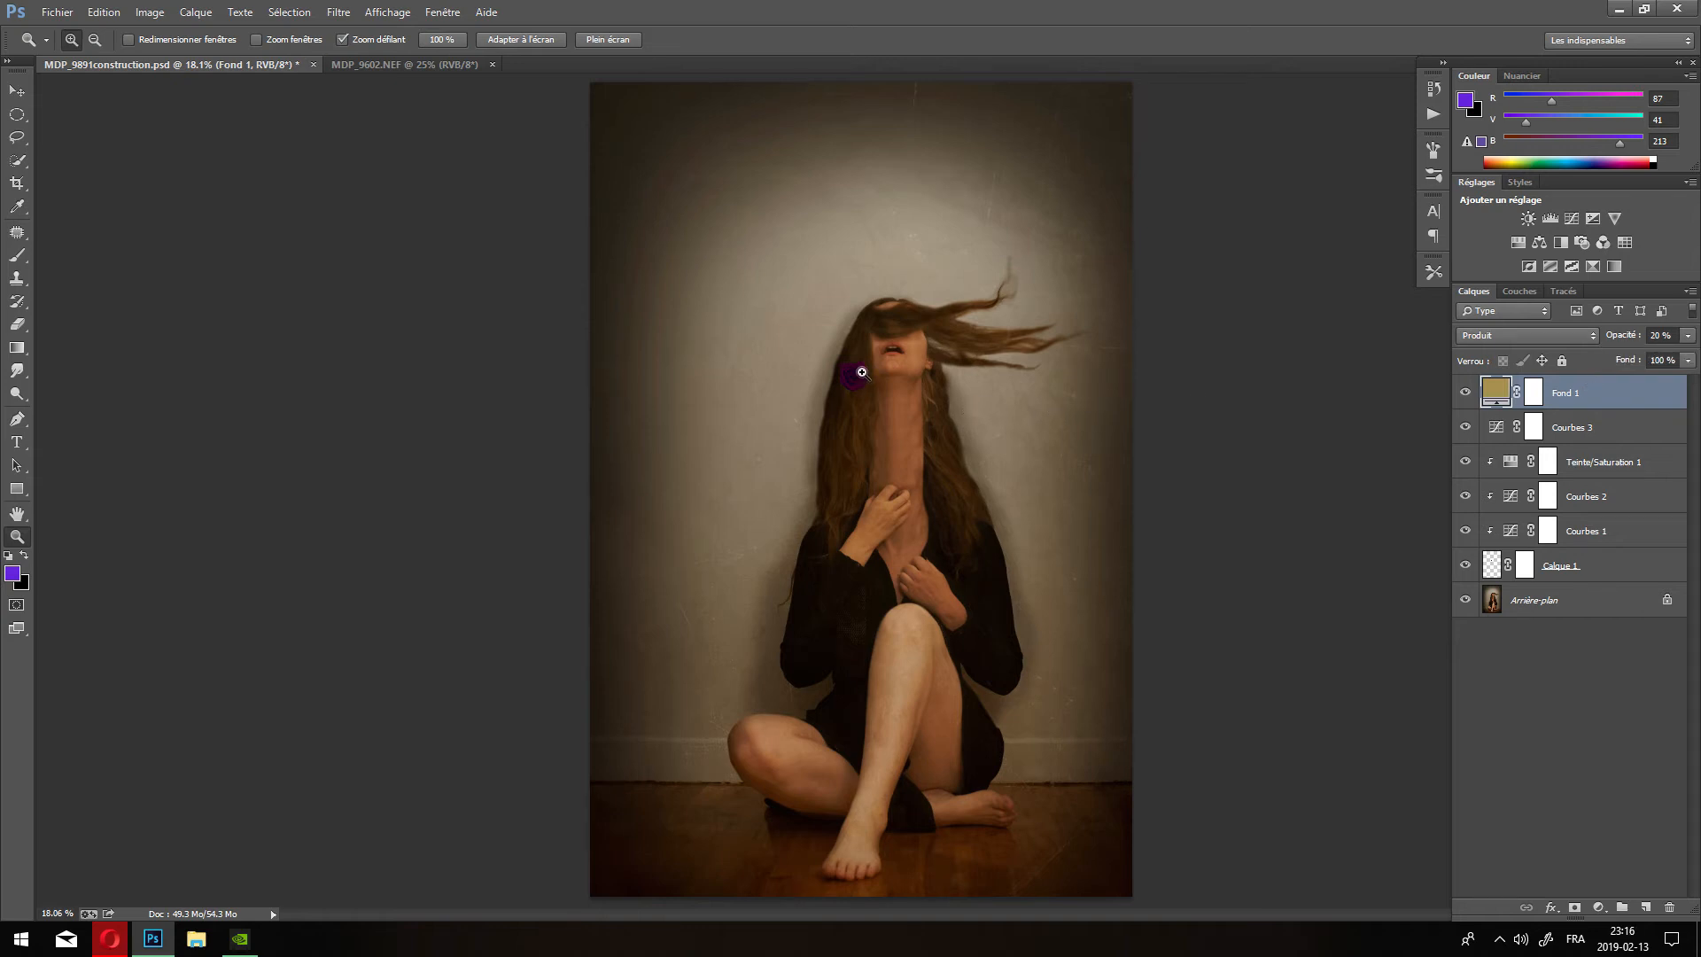
{"action": "left_click_drag", "start_coordinate": [862, 372], "coordinate": [862, 372]}
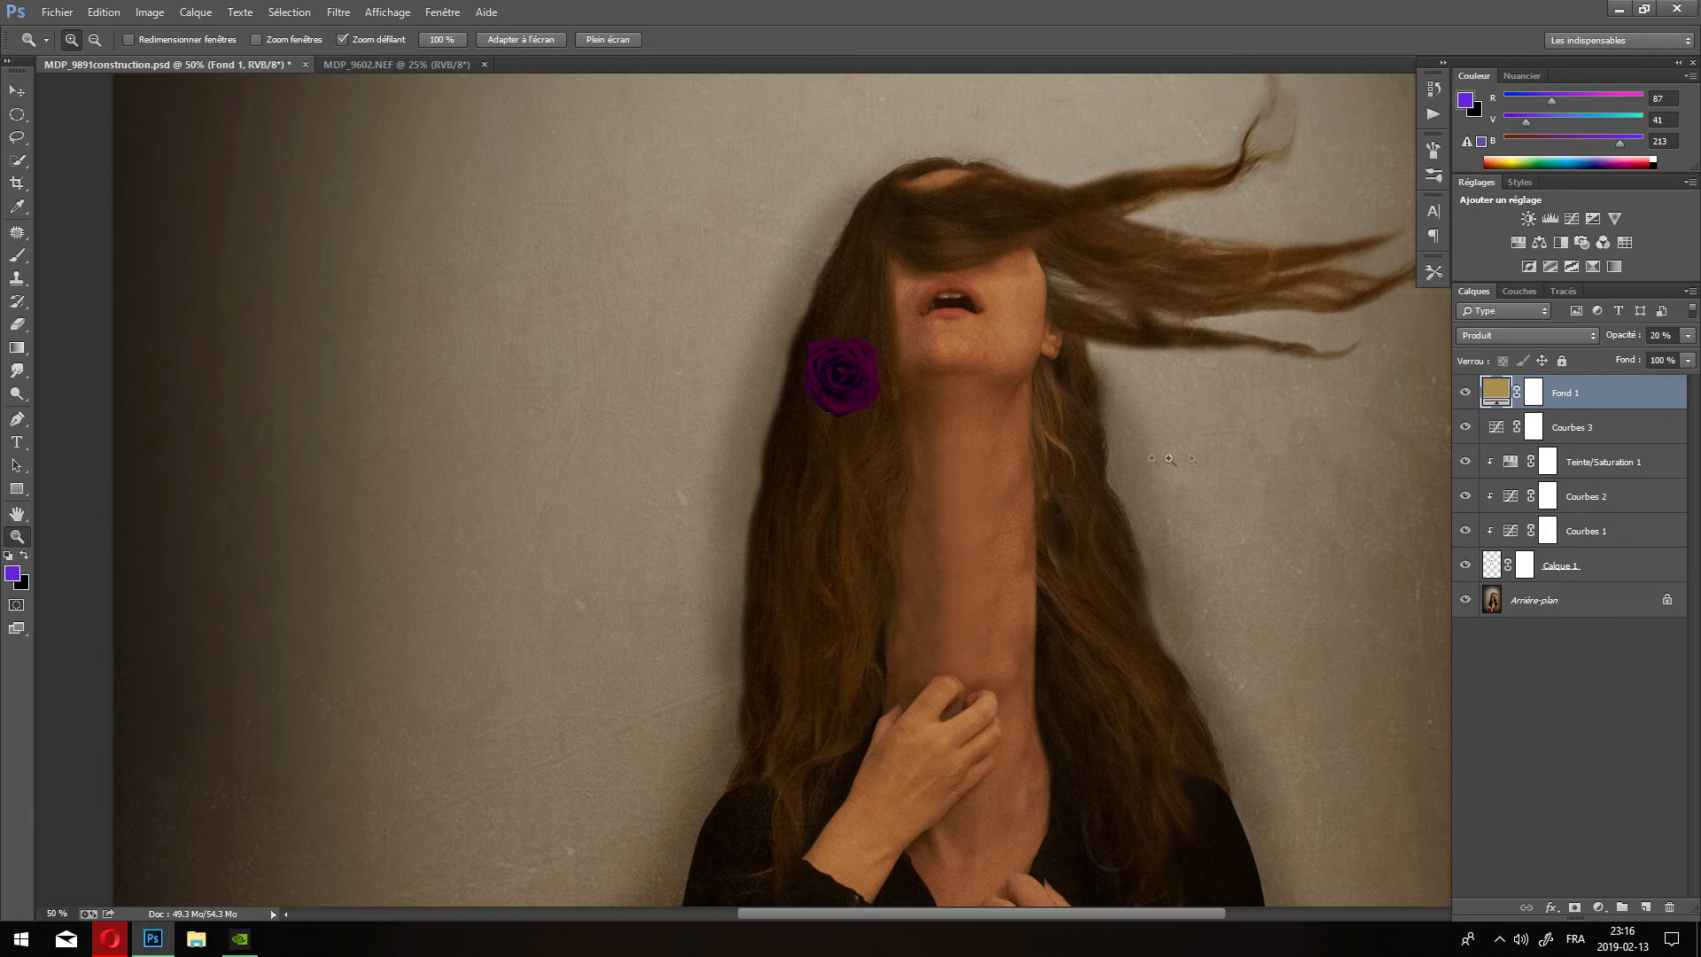
{"action": "left_click", "coordinate": [338, 13]}
{"action": "mouse_move", "coordinate": [396, 261]}
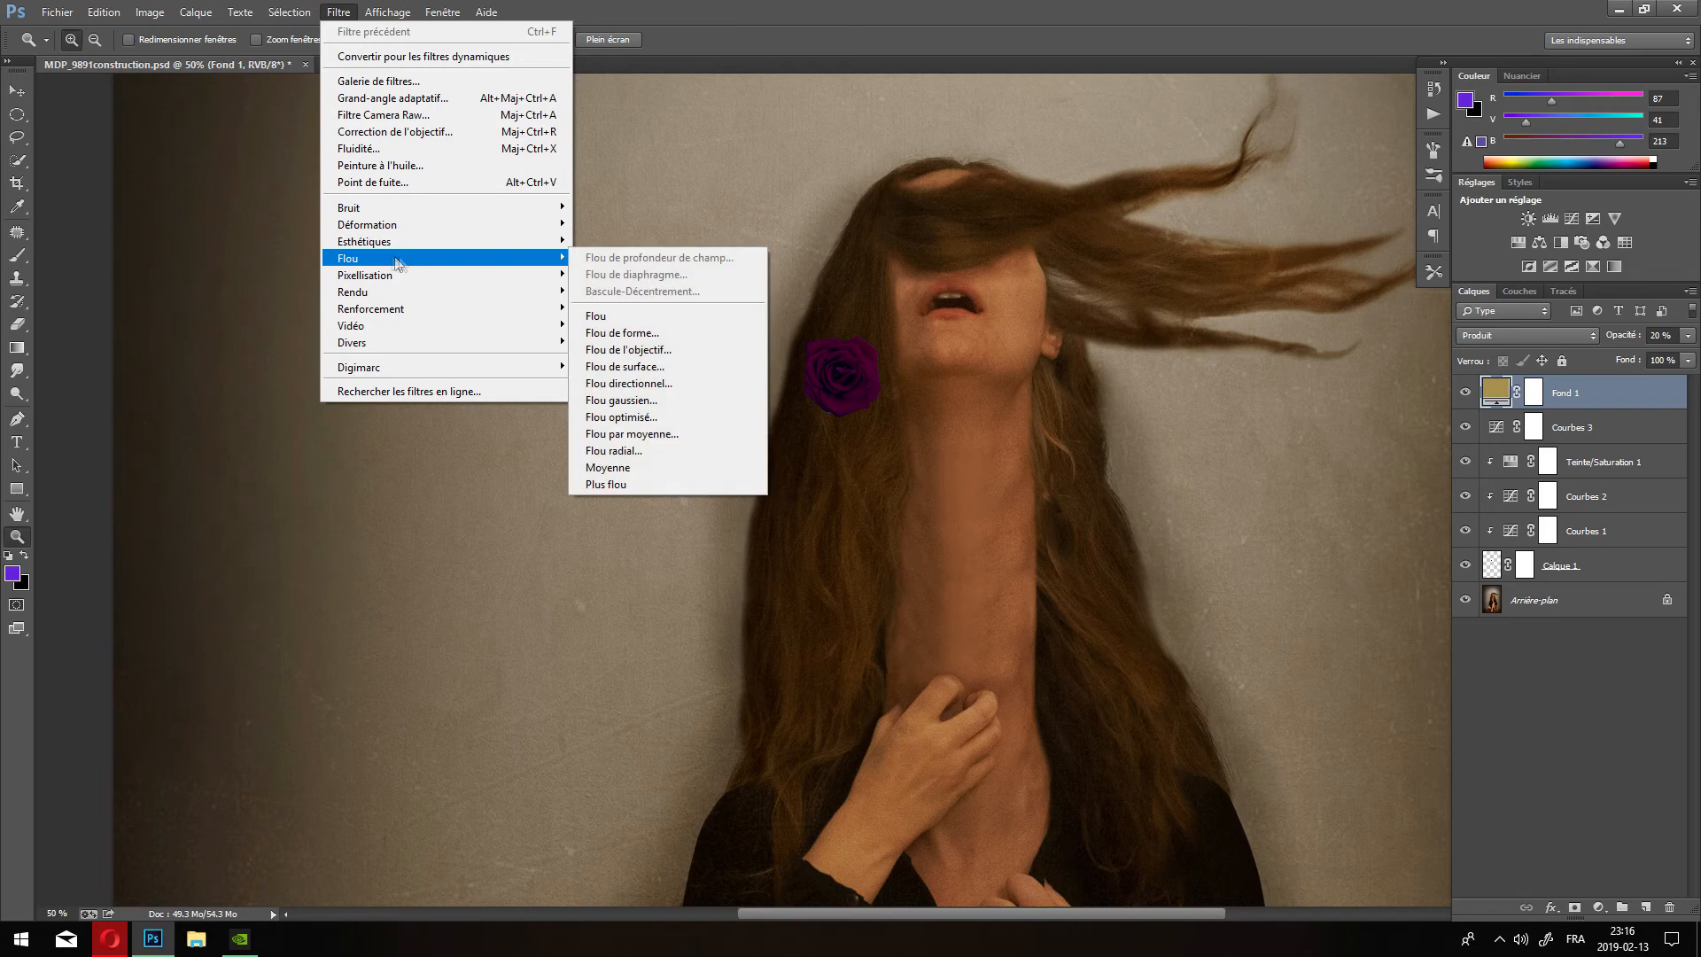
{"action": "left_click", "coordinate": [666, 400]}
{"action": "left_click", "coordinate": [848, 354]}
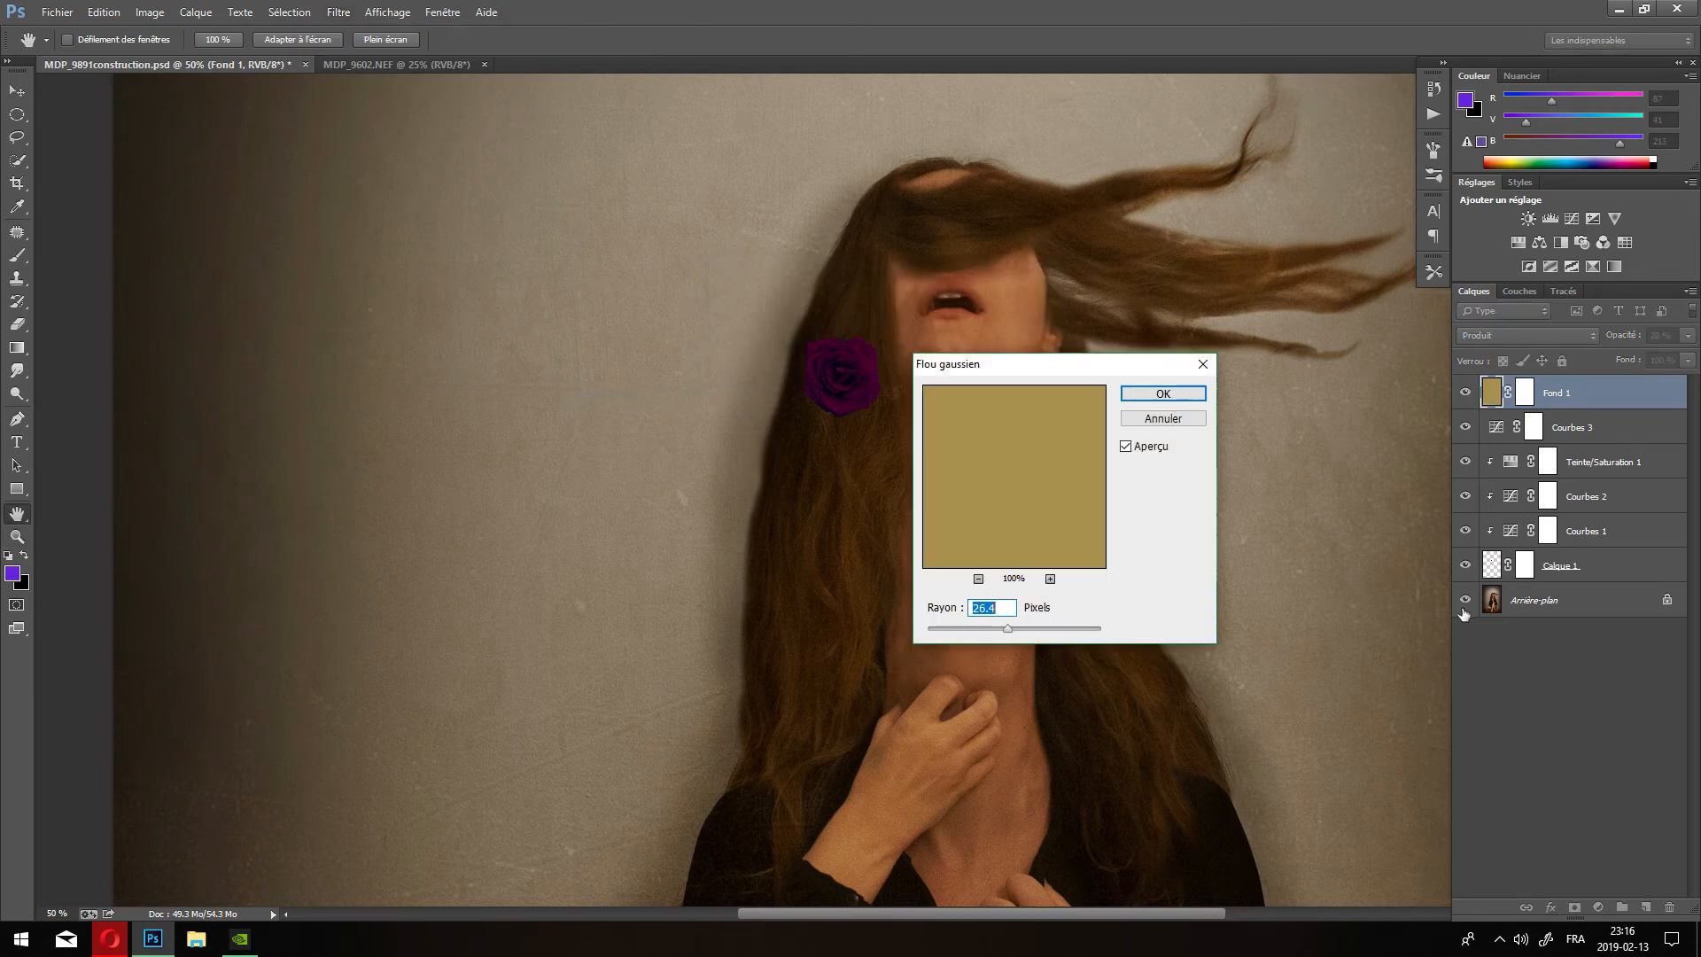
{"action": "left_click", "coordinate": [1182, 420]}
Open the Gaussian Blur filter on the rose layer Calque 1 and reduce its preview to 13% to show the whole rose.
{"action": "left_click", "coordinate": [1496, 576]}
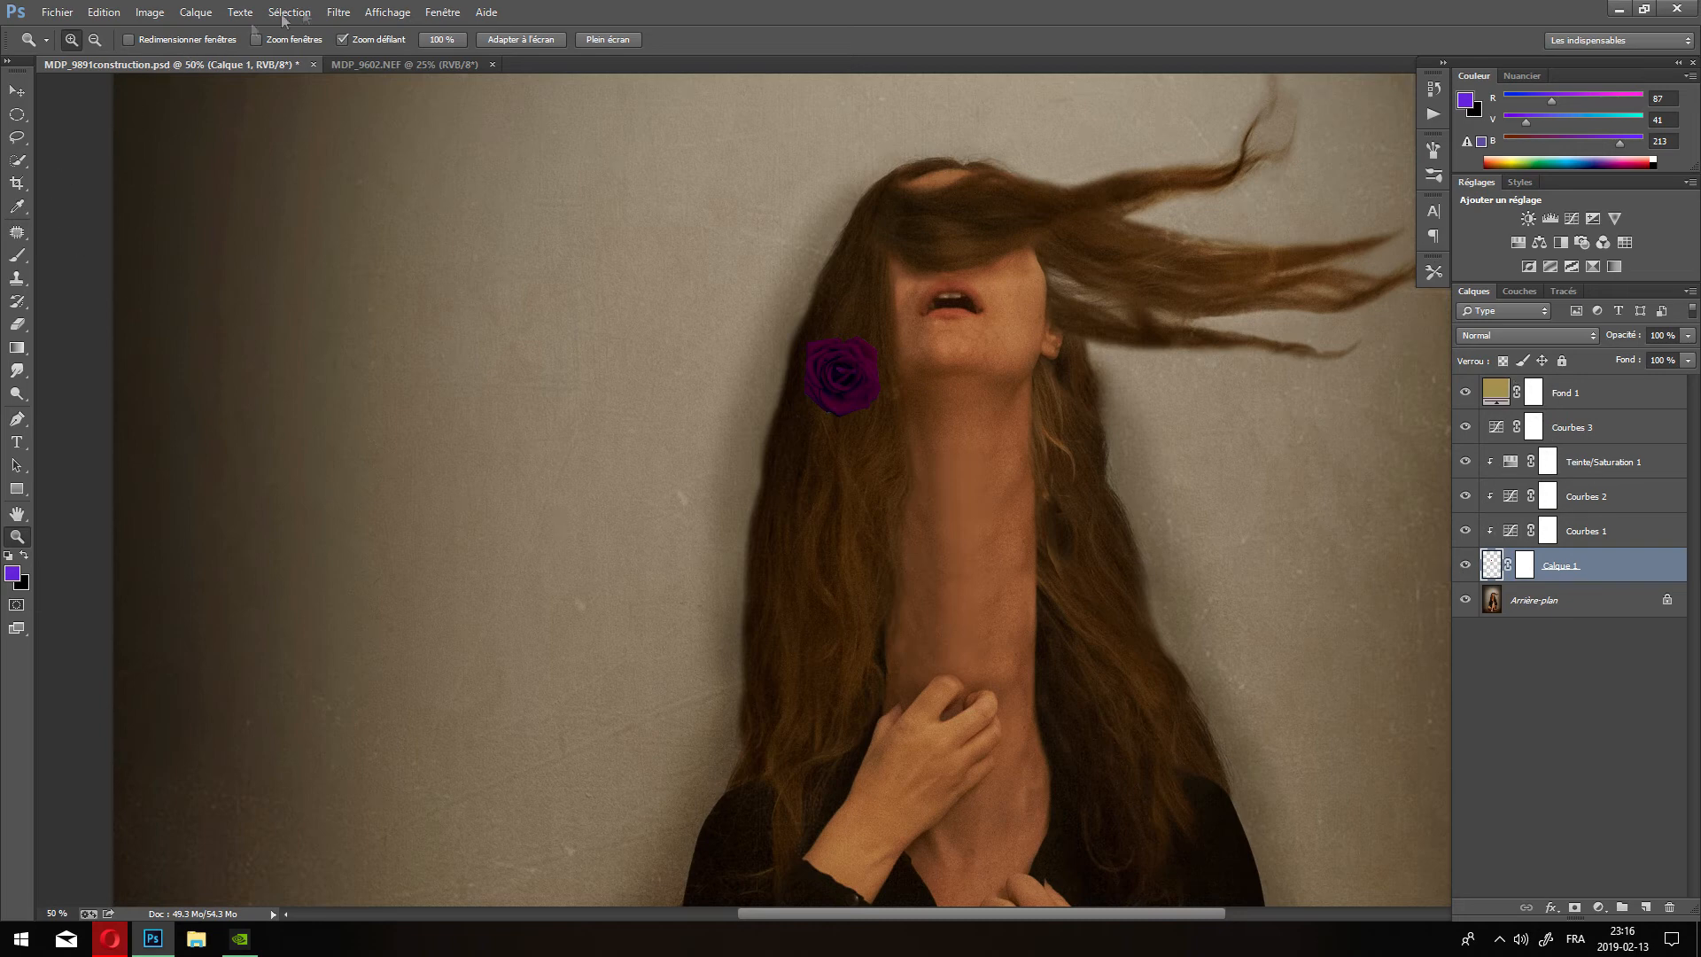
{"action": "left_click", "coordinate": [338, 12]}
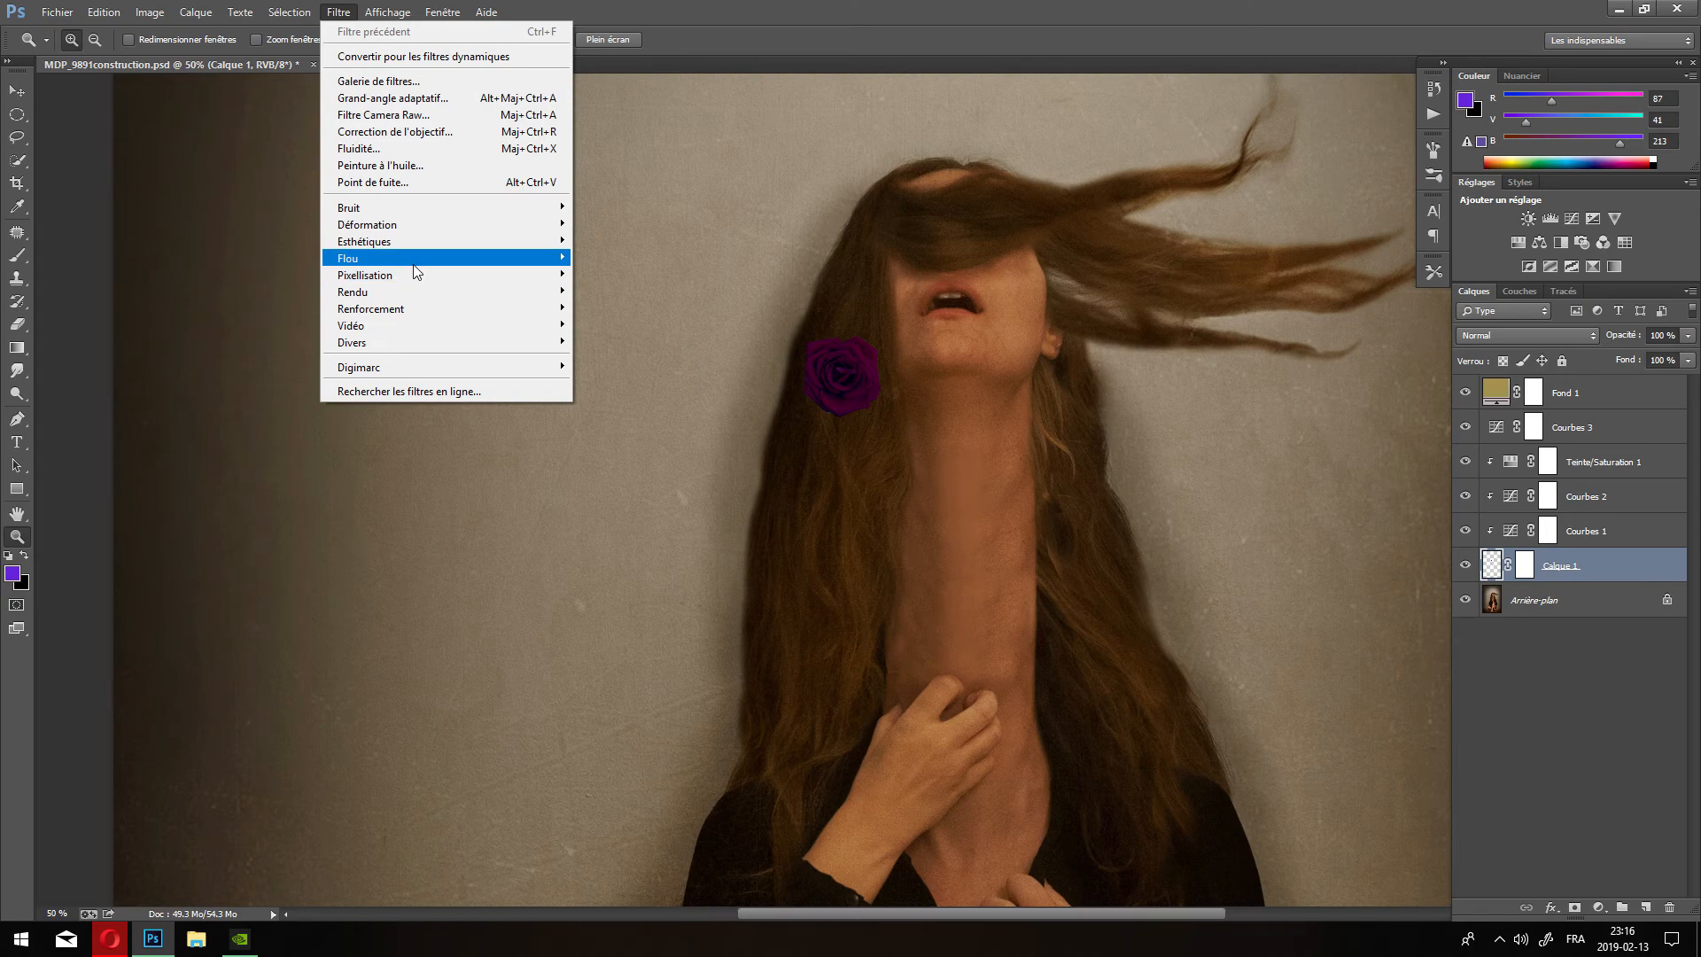
{"action": "mouse_move", "coordinate": [416, 265]}
{"action": "left_click", "coordinate": [663, 398]}
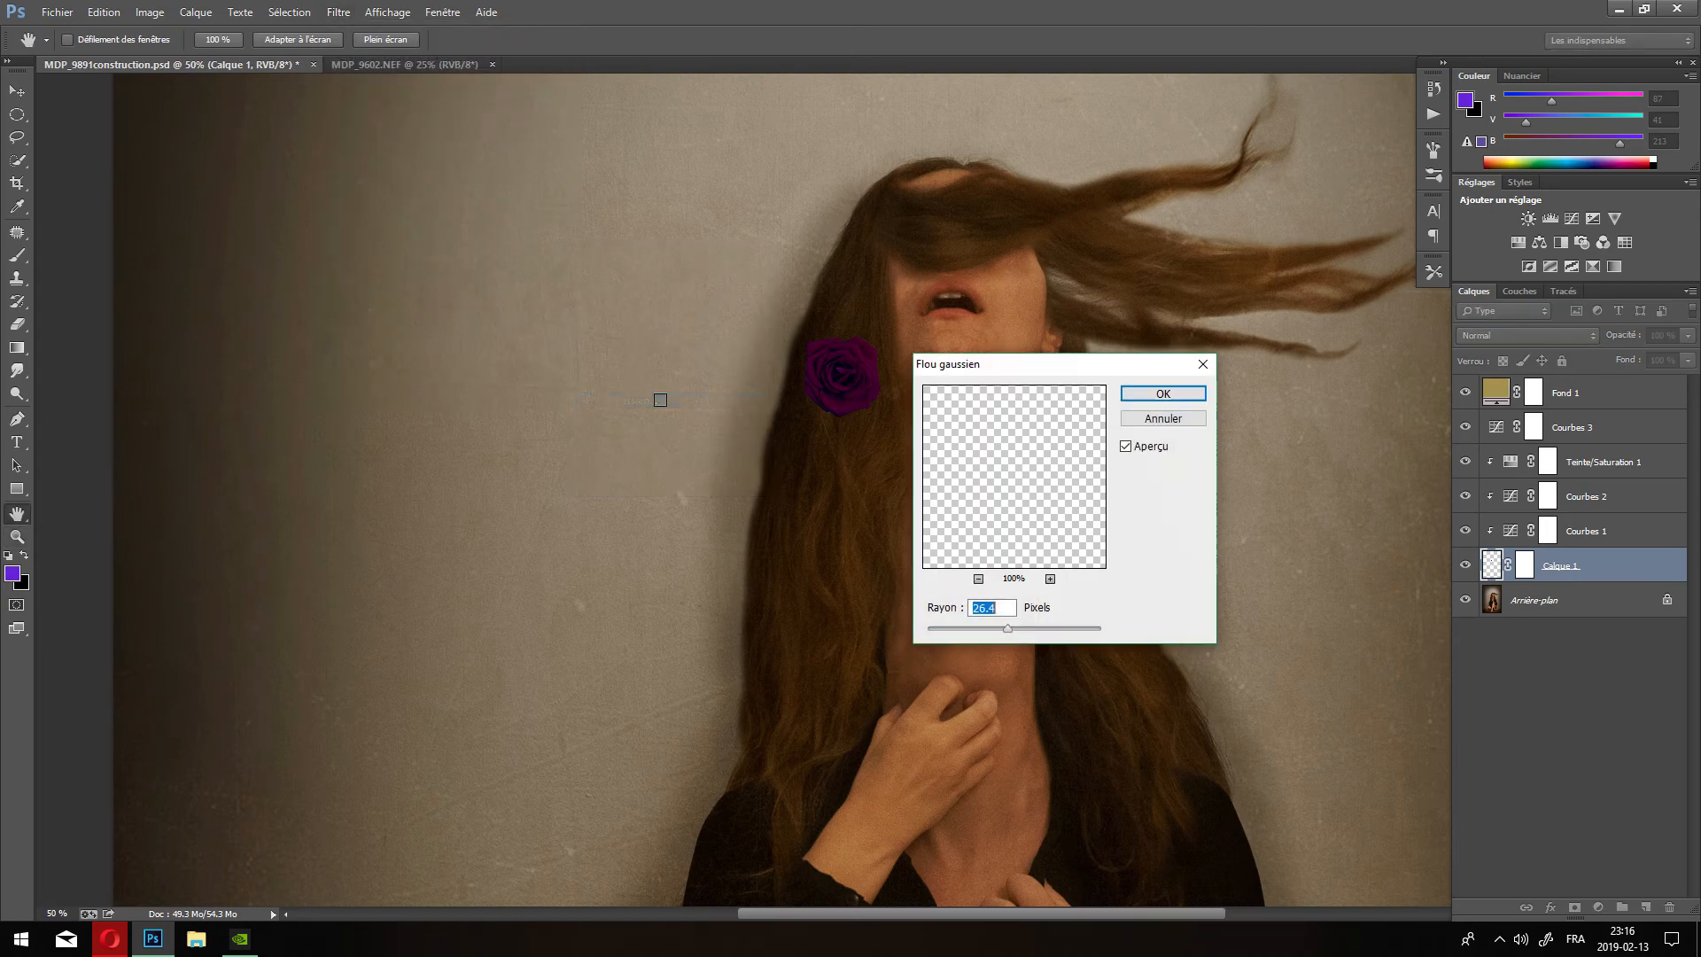
{"action": "left_click", "coordinate": [979, 579]}
{"action": "left_click", "coordinate": [980, 579]}
{"action": "left_click", "coordinate": [979, 578]}
{"action": "left_click", "coordinate": [979, 579]}
{"action": "left_click", "coordinate": [980, 579]}
{"action": "left_click", "coordinate": [979, 578]}
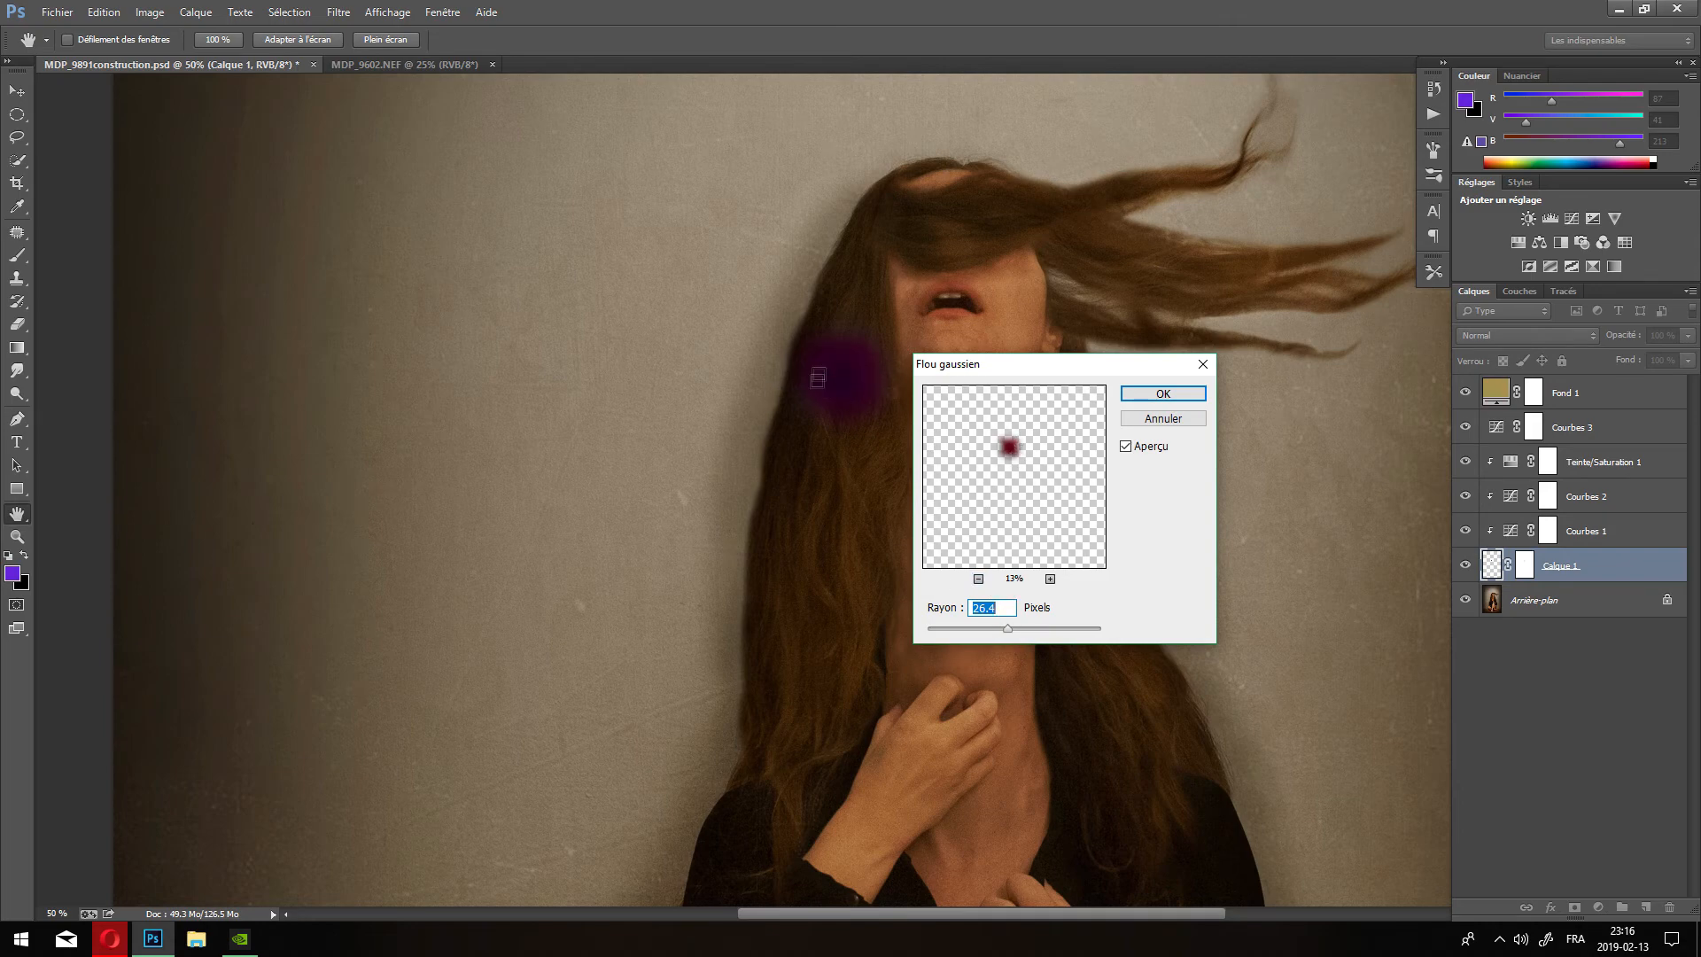
Lower the Gaussian Blur radius until the rose is only slightly softened, and apply the blur.
{"action": "left_click_drag", "start_coordinate": [1008, 629], "coordinate": [918, 633]}
{"action": "left_click_drag", "start_coordinate": [909, 629], "coordinate": [968, 642]}
{"action": "left_click_drag", "start_coordinate": [962, 636], "coordinate": [960, 635]}
{"action": "key", "text": "z"}
{"action": "left_click", "coordinate": [1176, 398]}
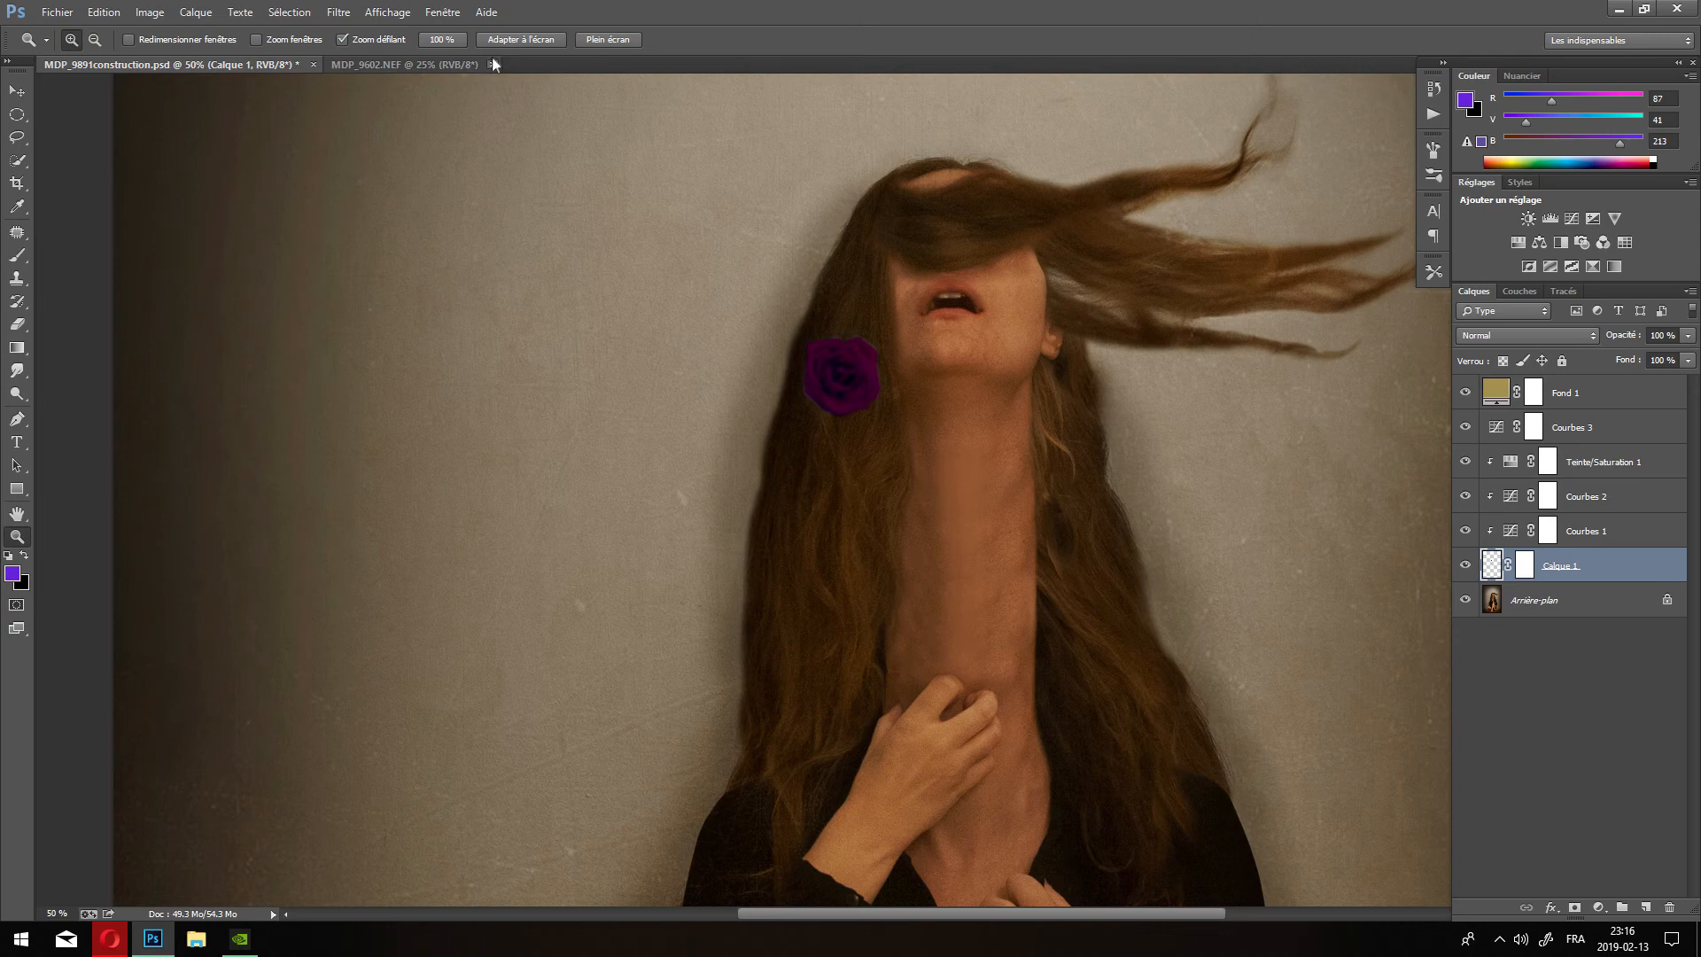
Zoom out to 16.67% to check how the softened rose blends into the whole portrait.
{"action": "left_click", "coordinate": [95, 39]}
{"action": "left_click", "coordinate": [908, 387]}
{"action": "left_click", "coordinate": [909, 386]}
{"action": "left_click", "coordinate": [1054, 434]}
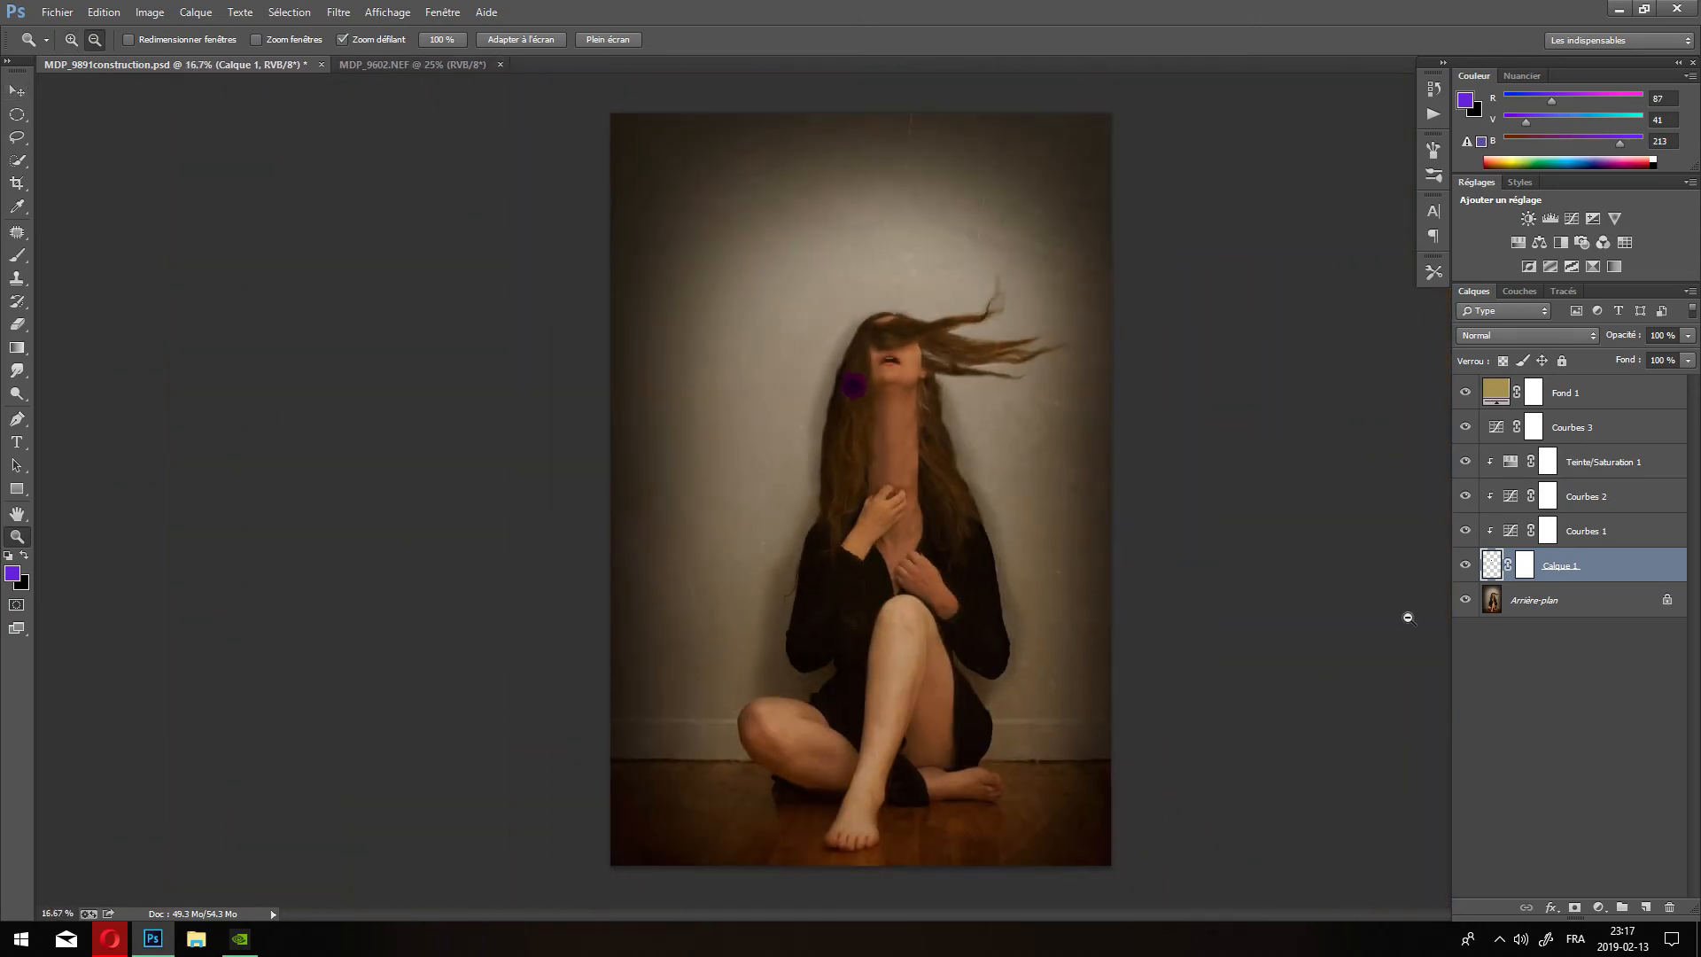